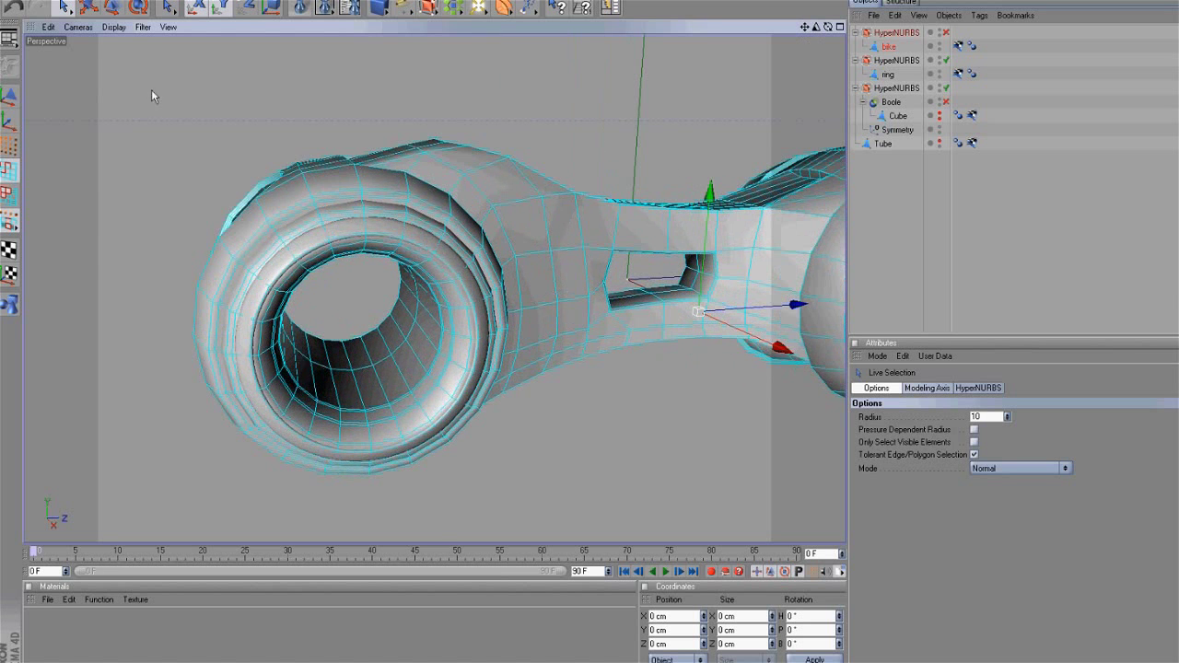
Step: Select the middle edge loop inside the first ring's bore and scale it down to about 98 cm
{"action": "left_click", "coordinate": [127, 2]}
{"action": "left_click", "coordinate": [163, 73]}
{"action": "scroll", "coordinate": [369, 359], "scroll_direction": "up", "scroll_amount": 2}
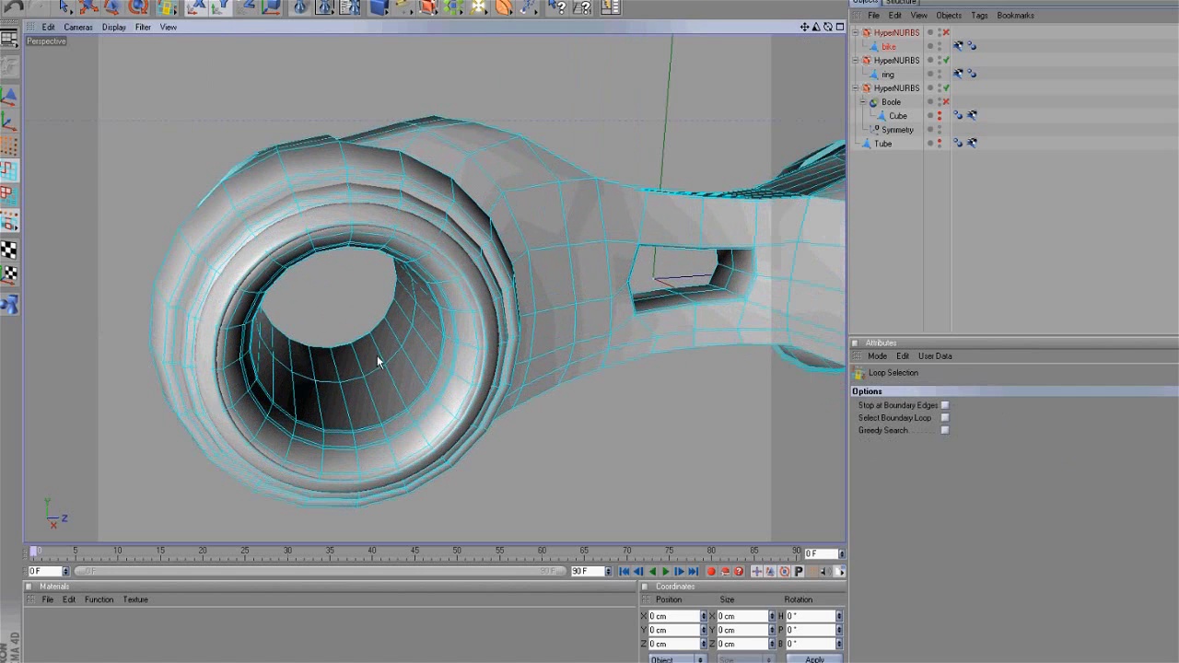
{"action": "left_click", "coordinate": [393, 359]}
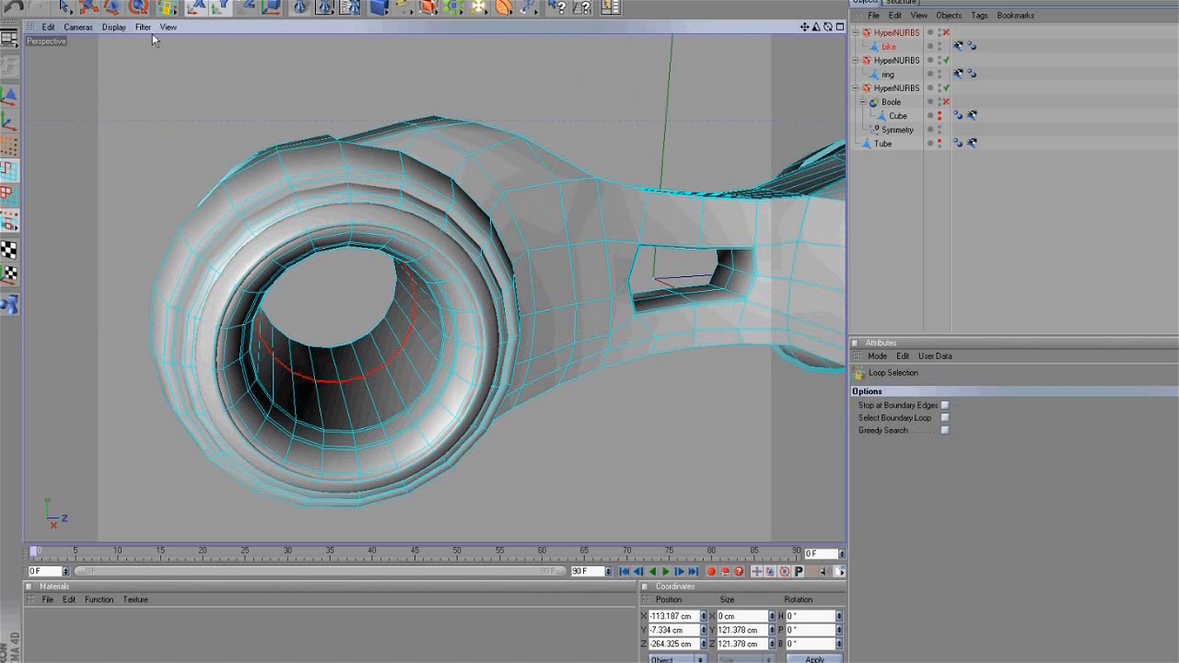
{"action": "left_click", "coordinate": [113, 7]}
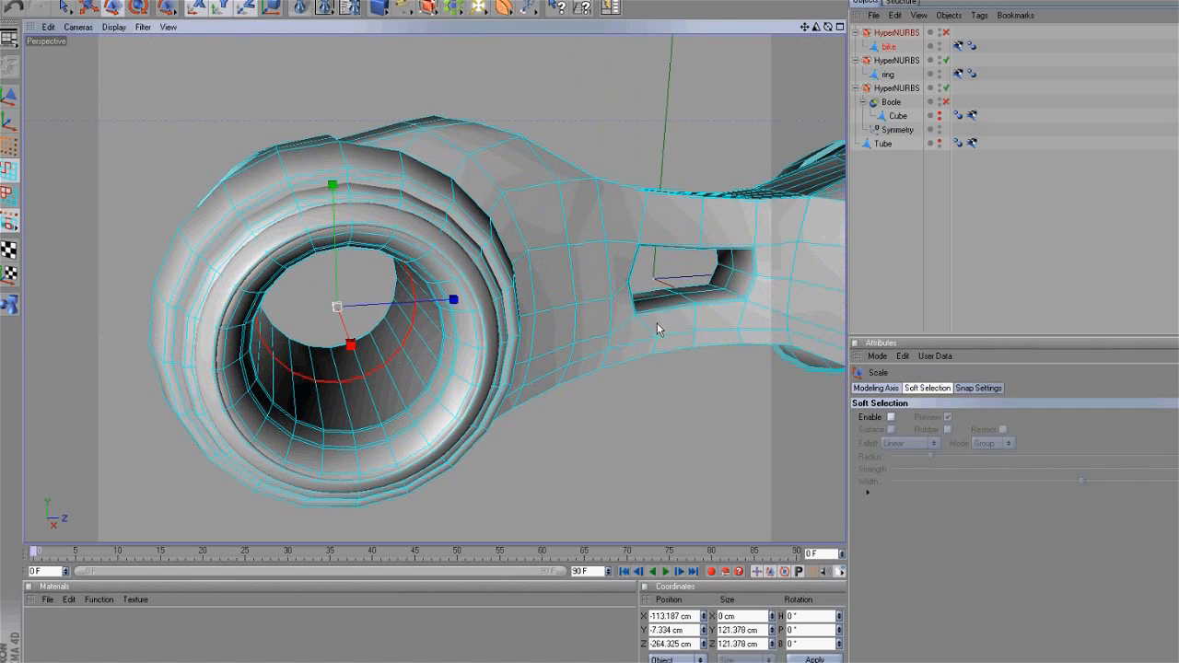
{"action": "left_click_drag", "start_coordinate": [657, 328], "coordinate": [660, 328]}
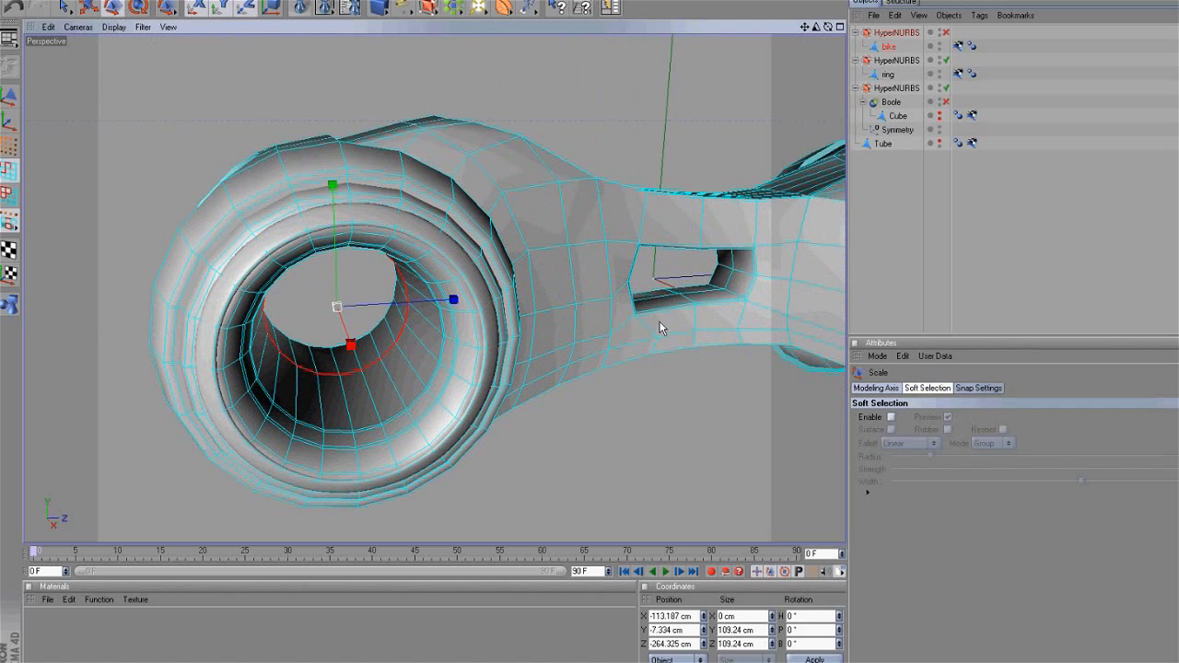
{"action": "left_click_drag", "start_coordinate": [828, 26], "coordinate": [660, 327]}
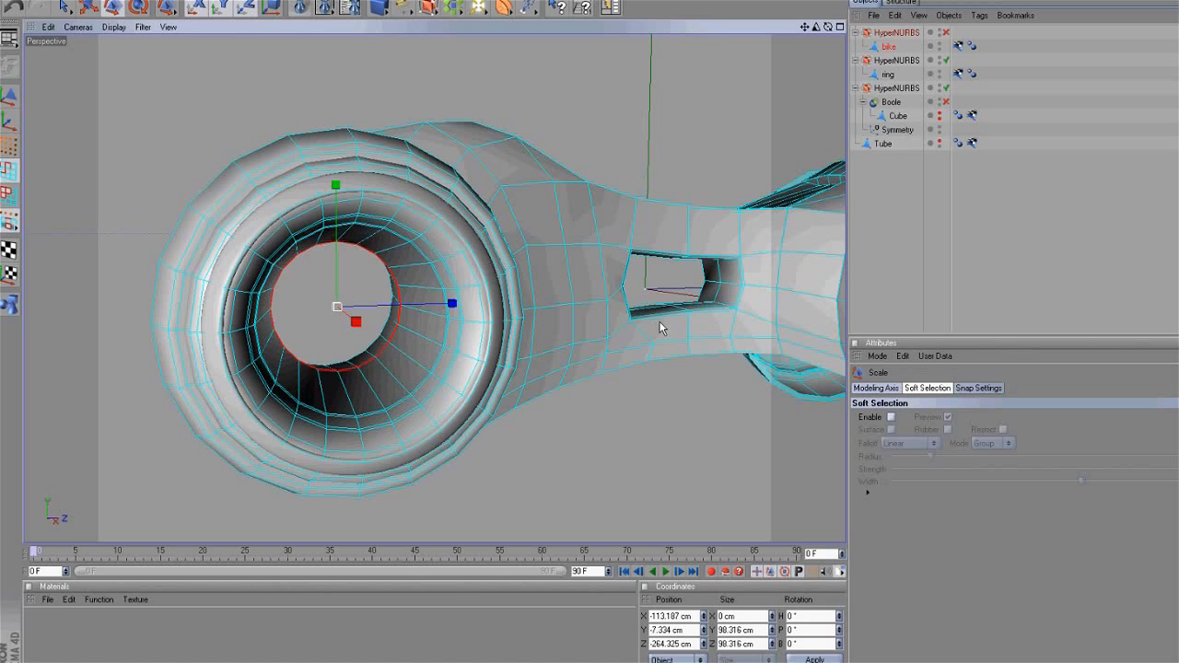
Step: Select the matching edge loop inside the opposite ring's bore and scale it down to about 93 cm
{"action": "scroll", "coordinate": [684, 474], "scroll_direction": "down", "scroll_amount": 2}
{"action": "left_click_drag", "start_coordinate": [829, 28], "coordinate": [664, 325]}
{"action": "scroll", "coordinate": [757, 123], "scroll_direction": "up", "scroll_amount": 2}
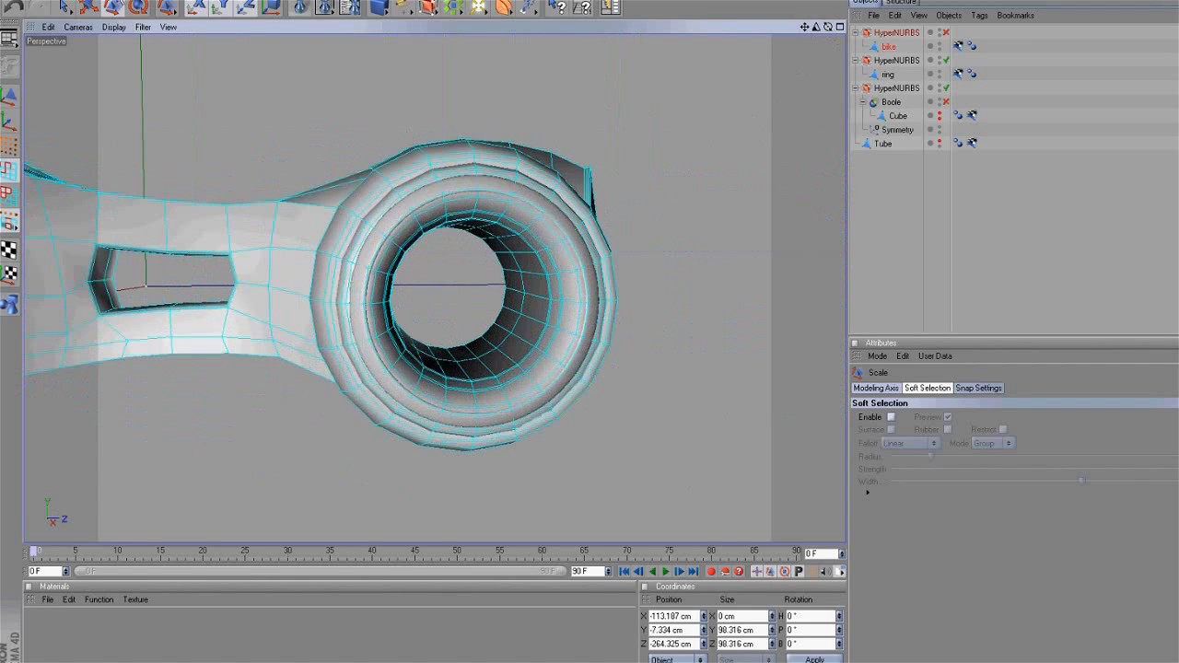
{"action": "left_click", "coordinate": [125, 0]}
{"action": "left_click", "coordinate": [146, 71]}
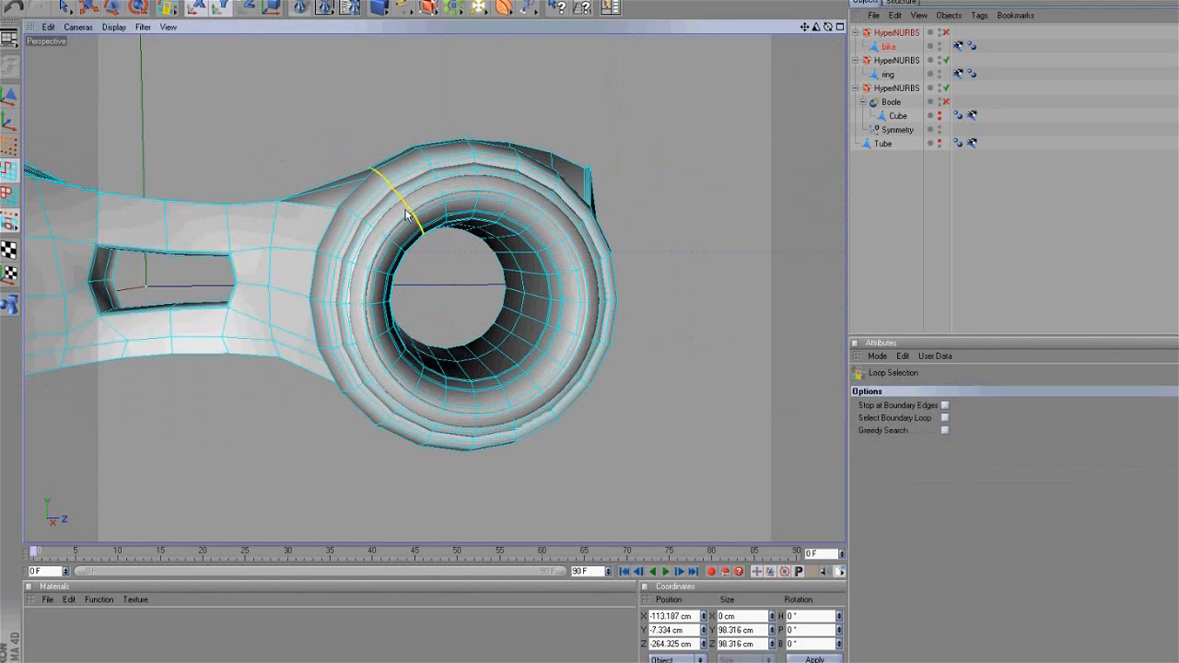
{"action": "left_click", "coordinate": [502, 254]}
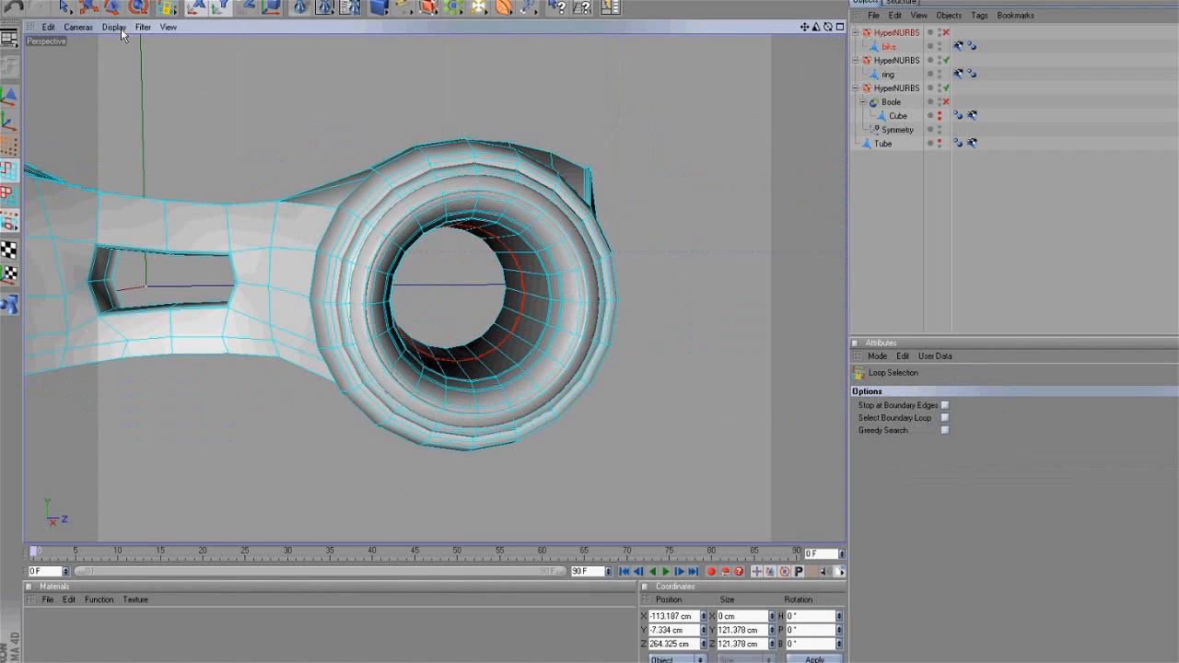
{"action": "left_click", "coordinate": [112, 7]}
{"action": "left_click_drag", "start_coordinate": [660, 321], "coordinate": [659, 321]}
{"action": "scroll", "coordinate": [643, 318], "scroll_direction": "down", "scroll_amount": 5}
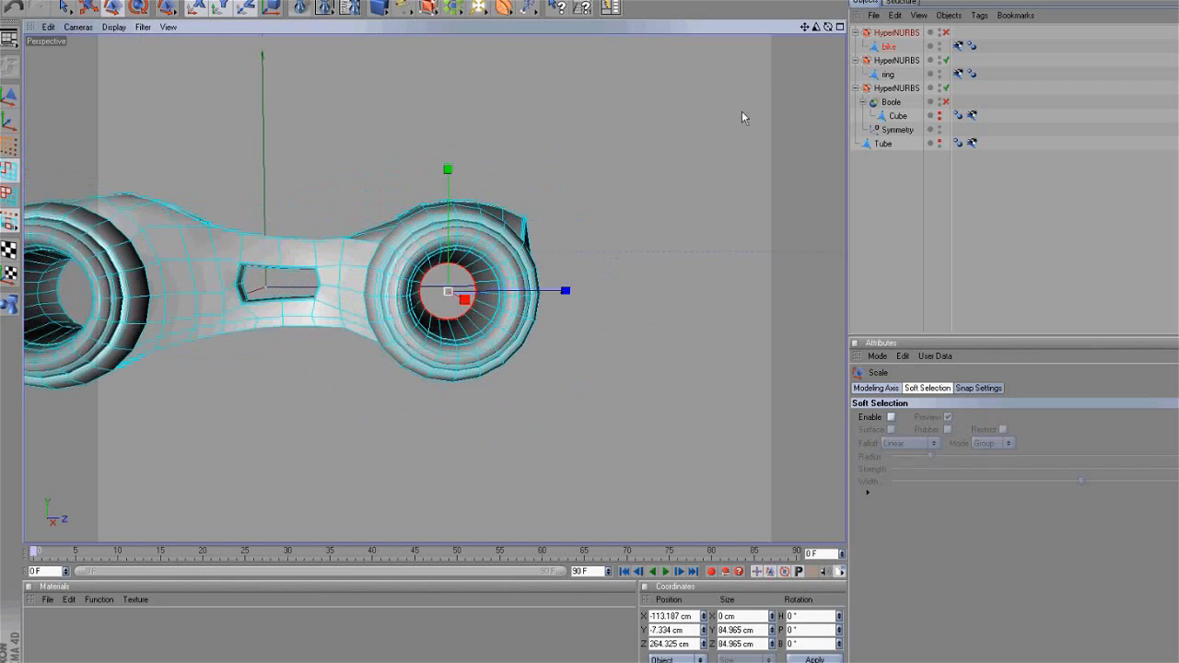
{"action": "left_click_drag", "start_coordinate": [805, 28], "coordinate": [660, 321]}
{"action": "left_click_drag", "start_coordinate": [828, 28], "coordinate": [660, 328]}
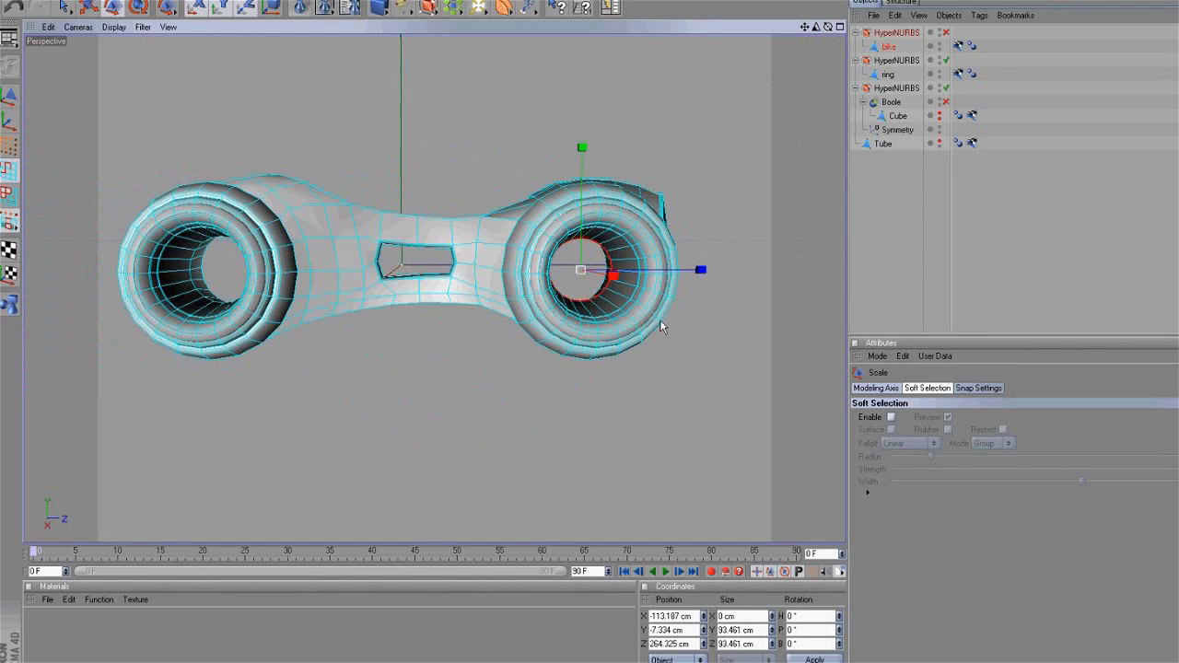
{"action": "left_click_drag", "start_coordinate": [829, 28], "coordinate": [659, 321]}
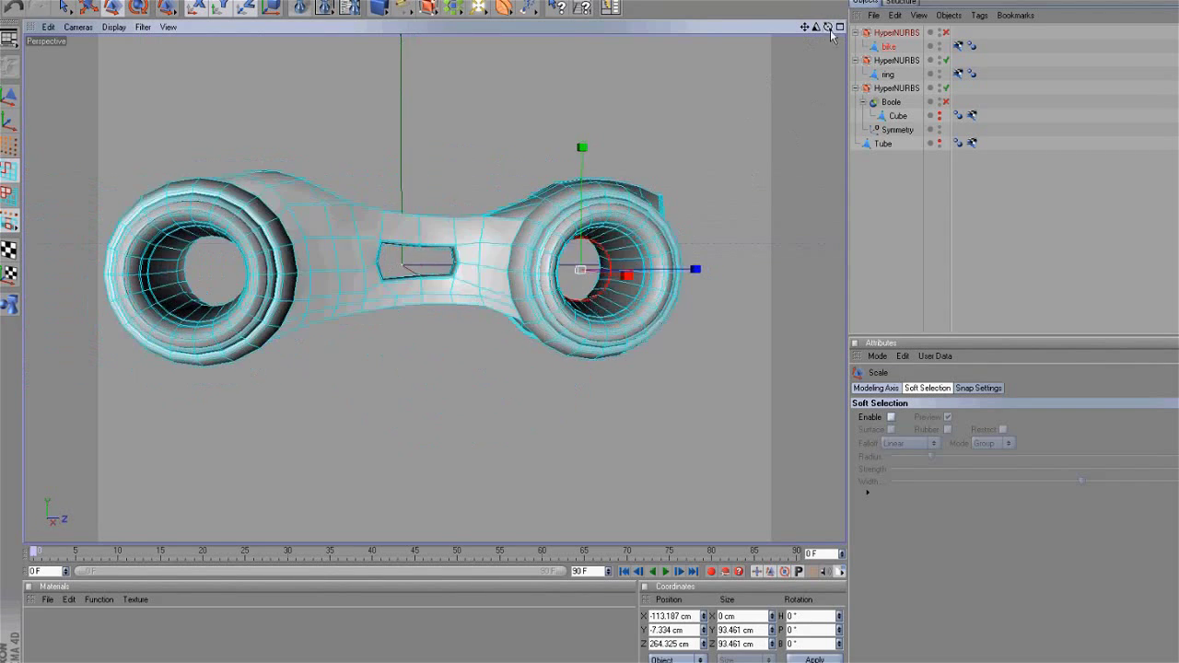
{"action": "left_click_drag", "start_coordinate": [828, 28], "coordinate": [660, 321]}
Step: Bevel the selected edge loop inside the bore with an inner offset of 5.3 cm
{"action": "middle_click", "coordinate": [715, 275]}
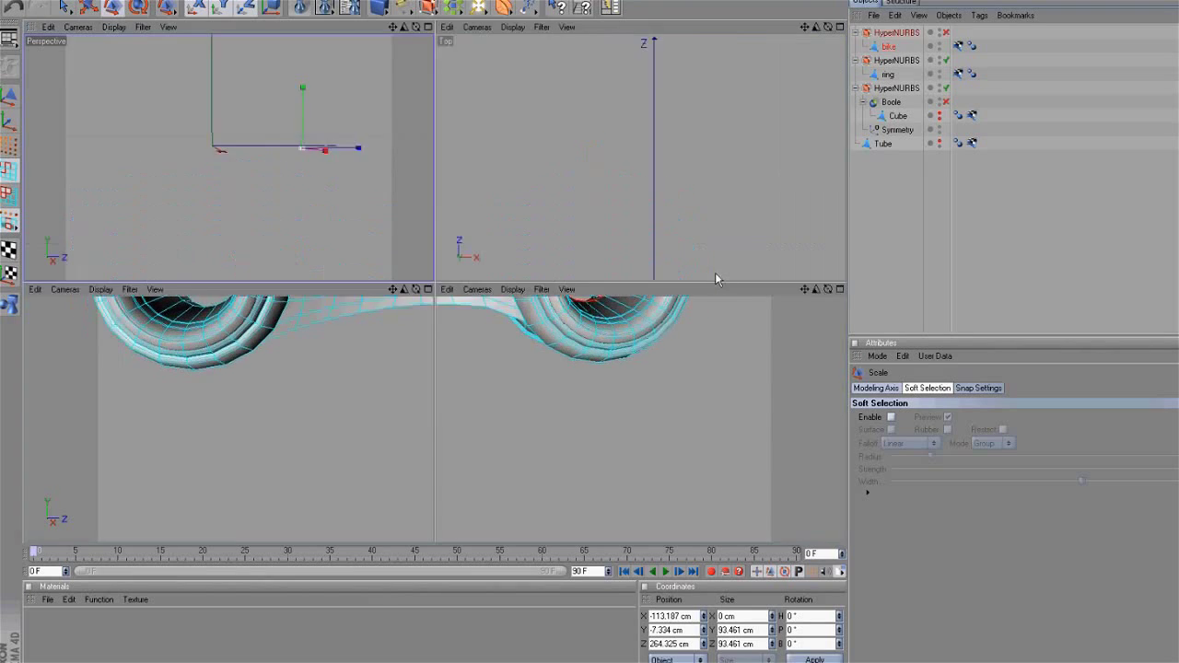
{"action": "middle_click", "coordinate": [725, 350]}
{"action": "left_click_drag", "start_coordinate": [804, 28], "coordinate": [659, 323]}
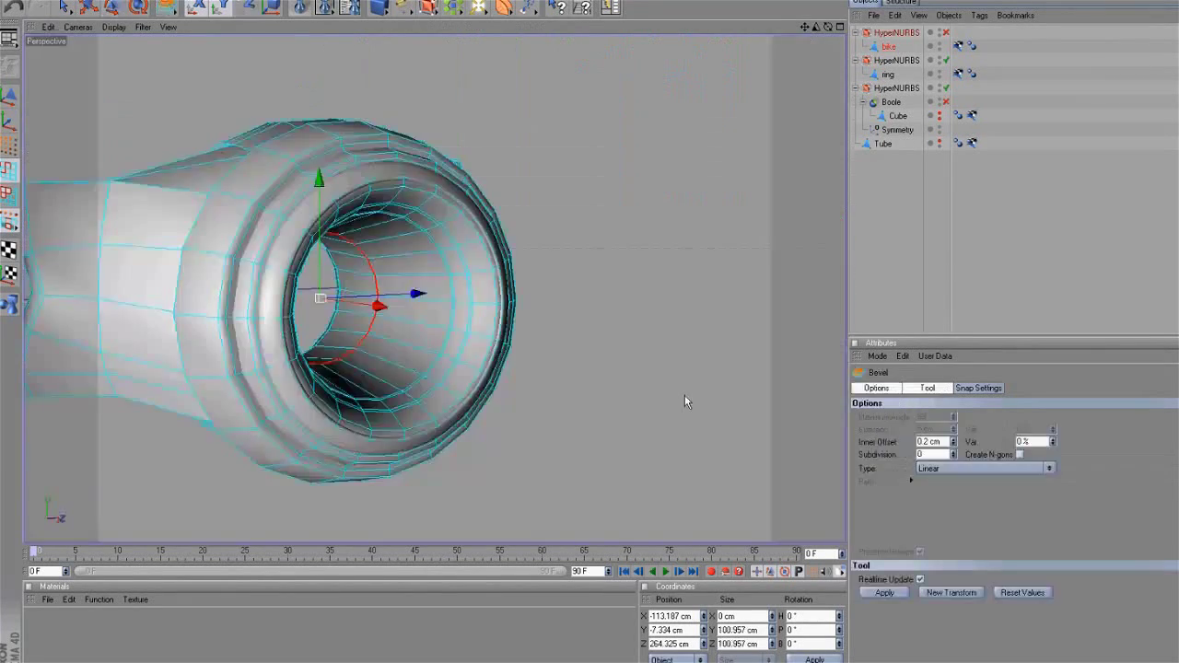
{"action": "mouse_move", "coordinate": [684, 395]}
{"action": "left_mouse_down"}
{"action": "mouse_move", "coordinate": [660, 322]}
{"action": "mouse_move", "coordinate": [679, 395]}
{"action": "left_mouse_up"}
{"action": "left_click_drag", "start_coordinate": [616, 415], "coordinate": [615, 415]}
{"action": "left_click_drag", "start_coordinate": [659, 321], "coordinate": [668, 394]}
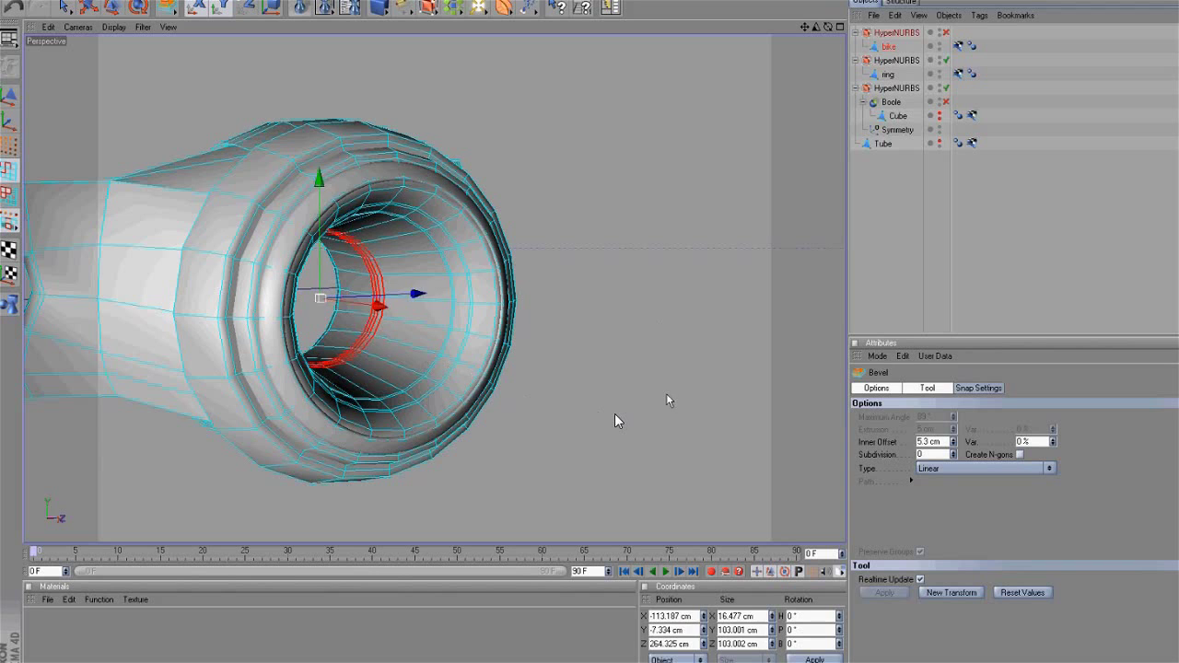
Step: Turn on HyperNURBS smoothing for the bike object and render the view of the bevelled bore
{"action": "scroll", "coordinate": [667, 394], "scroll_direction": "down", "scroll_amount": 3}
{"action": "scroll", "coordinate": [716, 316], "scroll_direction": "up", "scroll_amount": 5}
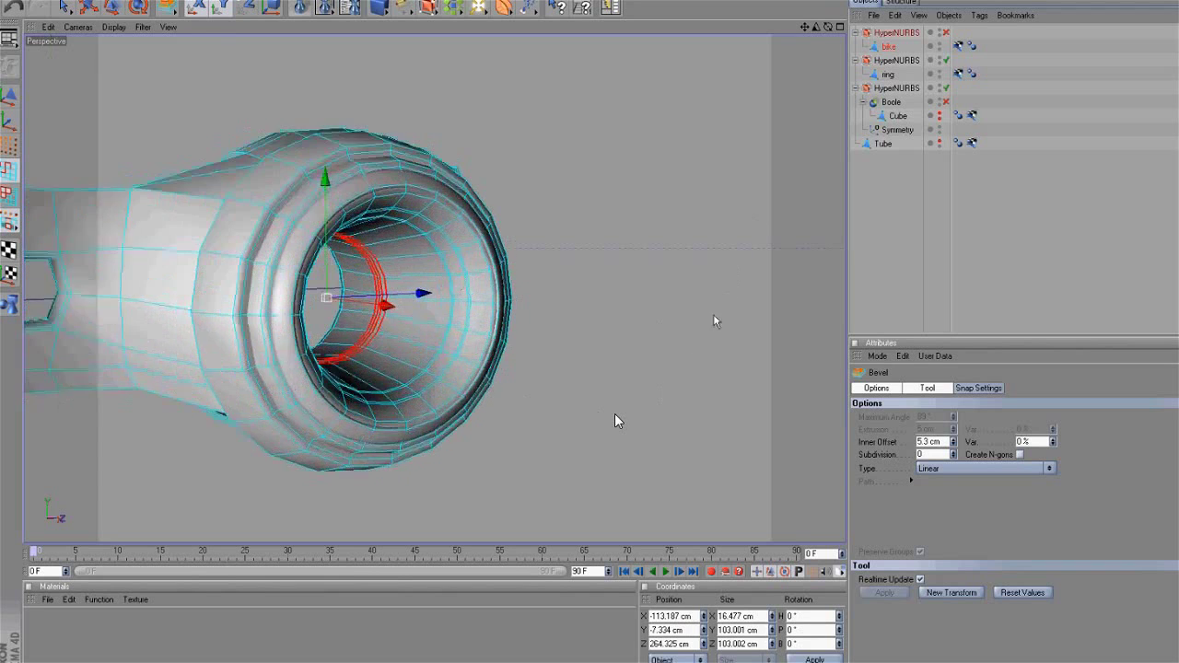
{"action": "left_click_drag", "start_coordinate": [805, 27], "coordinate": [900, 19]}
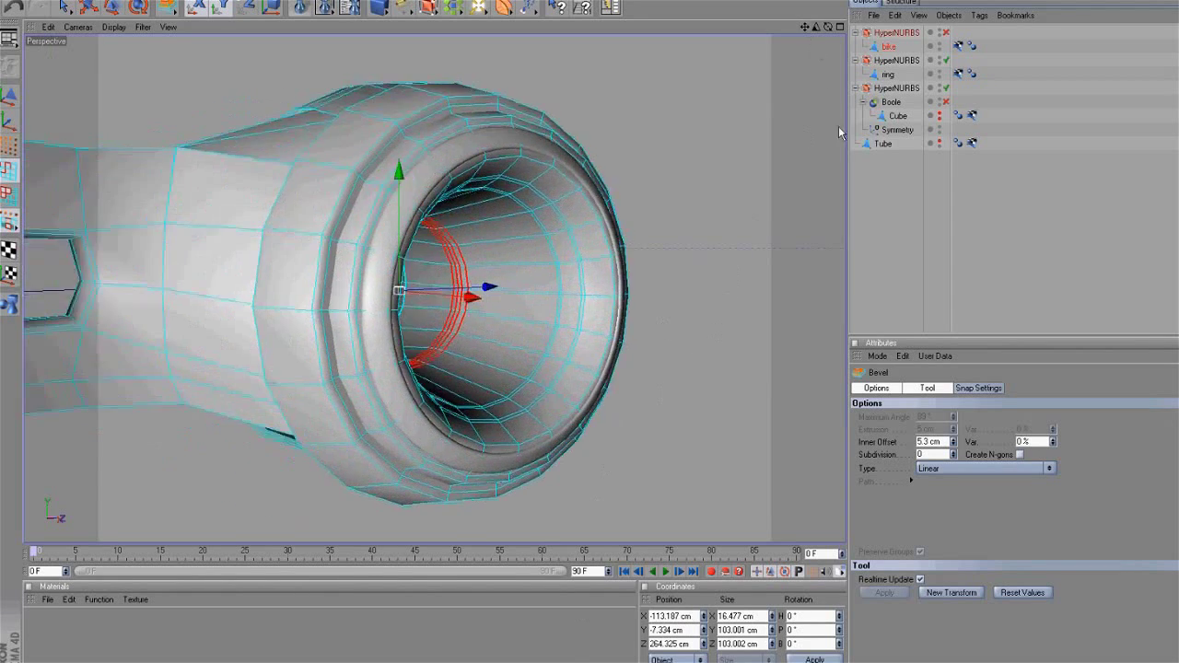
{"action": "left_click", "coordinate": [945, 35]}
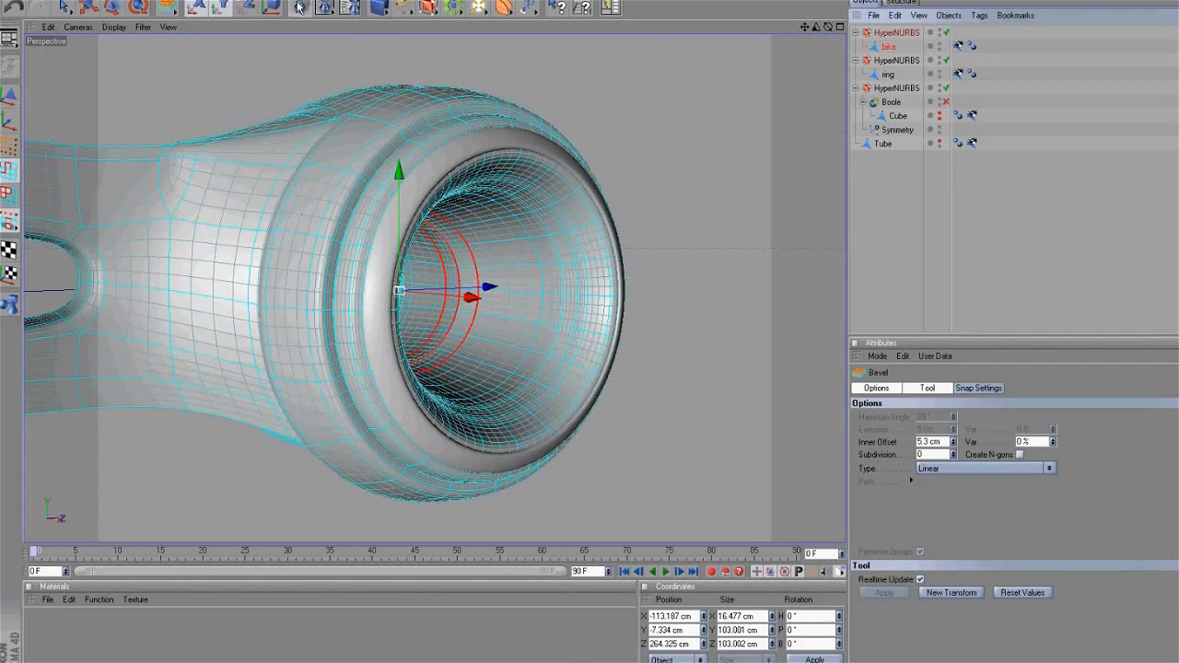
{"action": "left_click", "coordinate": [301, 9]}
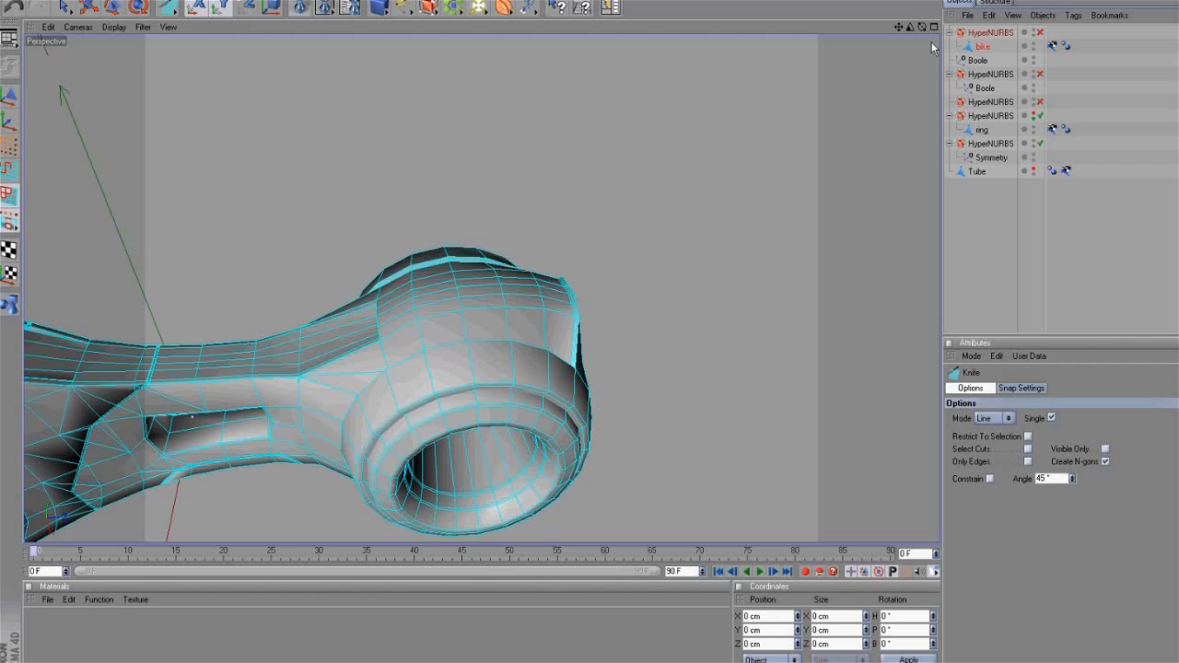
Step: Select the block of polygons covering the upper surface between the two collars at the arm's end
{"action": "left_click_drag", "start_coordinate": [900, 29], "coordinate": [900, 29]}
{"action": "right_click_drag", "start_coordinate": [900, 28], "coordinate": [900, 29]}
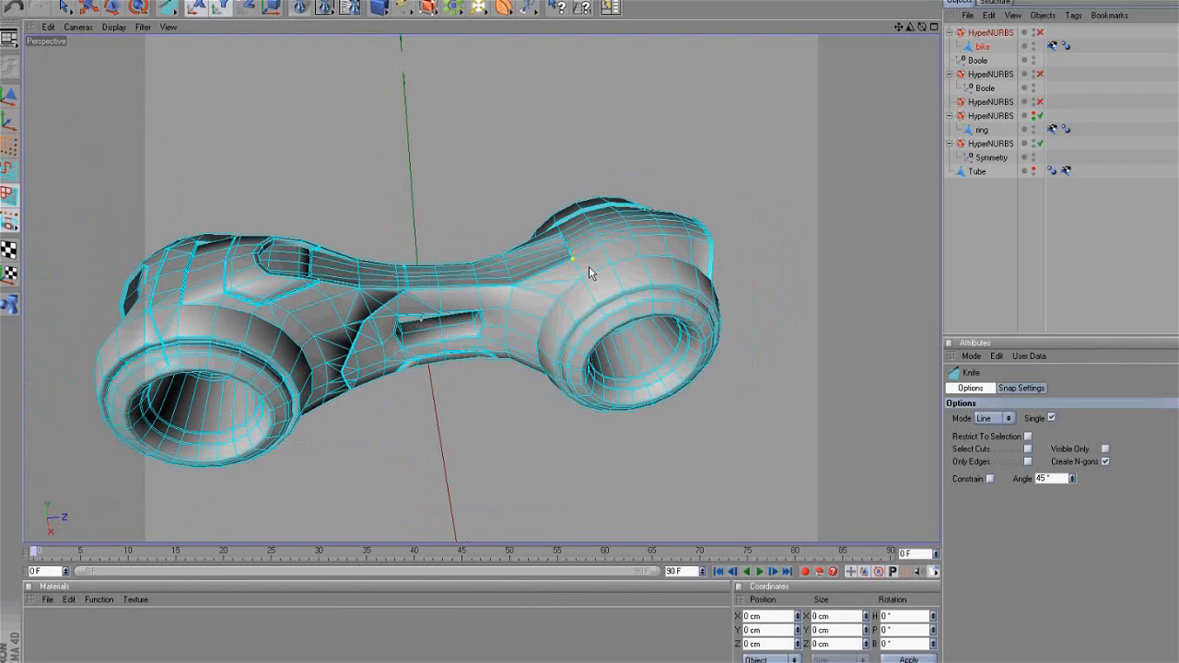
{"action": "mouse_move", "coordinate": [921, 28]}
{"action": "left_mouse_down"}
{"action": "mouse_move", "coordinate": [651, 325]}
{"action": "mouse_move", "coordinate": [922, 28]}
{"action": "mouse_move", "coordinate": [660, 322]}
{"action": "mouse_move", "coordinate": [910, 27]}
{"action": "mouse_move", "coordinate": [659, 322]}
{"action": "mouse_move", "coordinate": [899, 26]}
{"action": "left_mouse_up"}
{"action": "scroll", "coordinate": [625, 256], "scroll_direction": "up", "scroll_amount": 3}
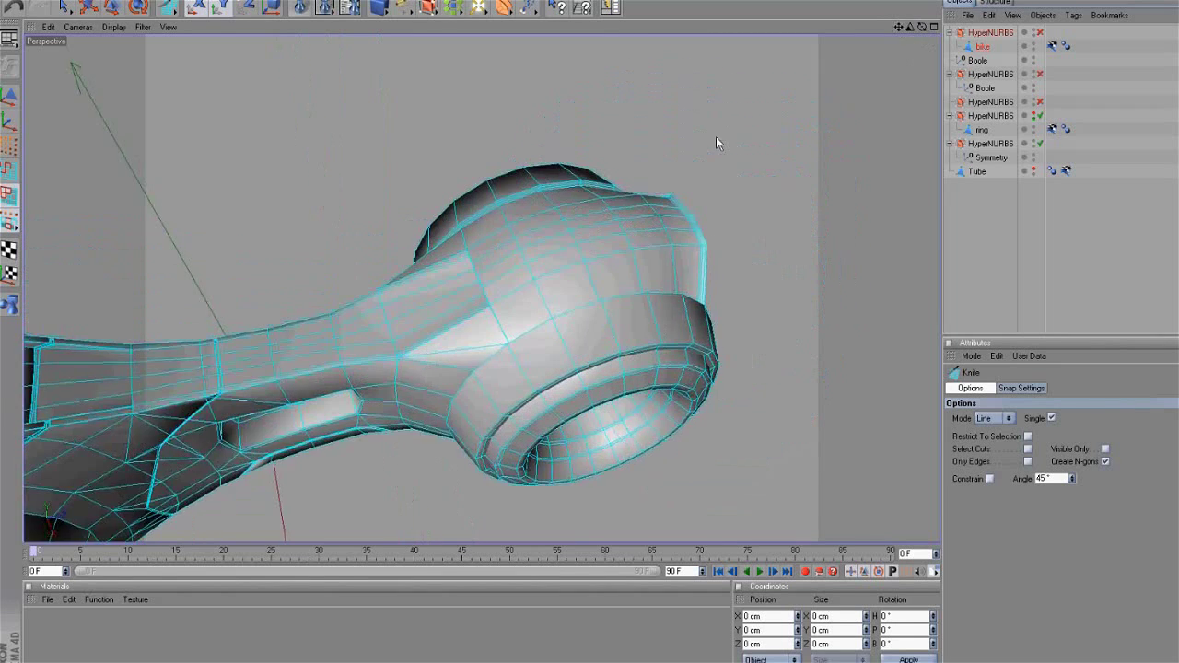
{"action": "scroll", "coordinate": [716, 138], "scroll_direction": "up", "scroll_amount": 2}
{"action": "left_click", "coordinate": [65, 7]}
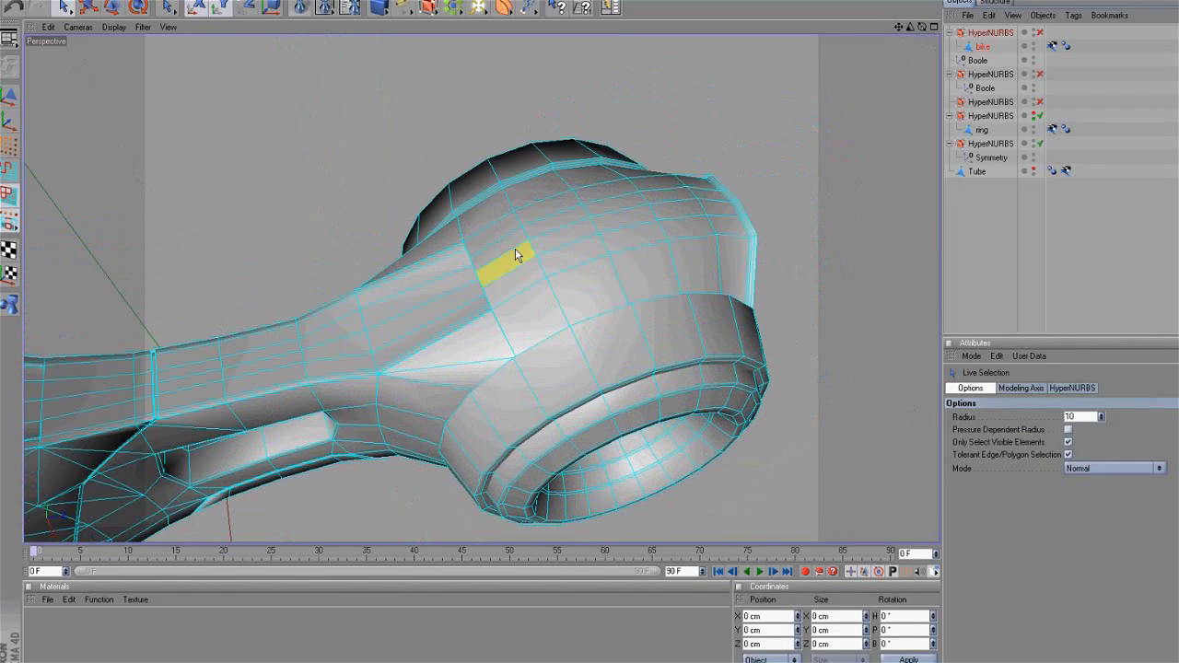
{"action": "mouse_move", "coordinate": [528, 205]}
{"action": "left_mouse_down"}
{"action": "mouse_move", "coordinate": [529, 271]}
{"action": "mouse_move", "coordinate": [592, 232]}
{"action": "mouse_move", "coordinate": [584, 193]}
{"action": "mouse_move", "coordinate": [639, 184]}
{"action": "mouse_move", "coordinate": [682, 242]}
{"action": "mouse_move", "coordinate": [648, 238]}
{"action": "mouse_move", "coordinate": [654, 276]}
{"action": "left_mouse_up"}
{"action": "left_click_drag", "start_coordinate": [660, 321], "coordinate": [631, 223], "text": "alt"}
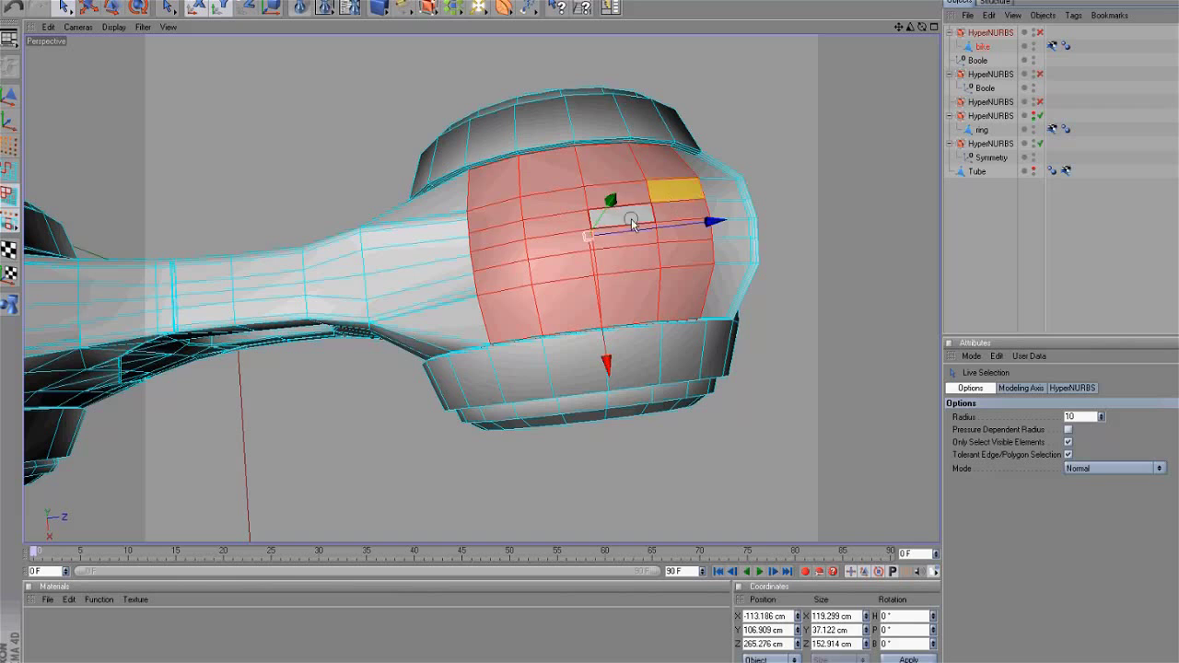
{"action": "left_click_drag", "start_coordinate": [663, 326], "coordinate": [660, 327], "text": "alt"}
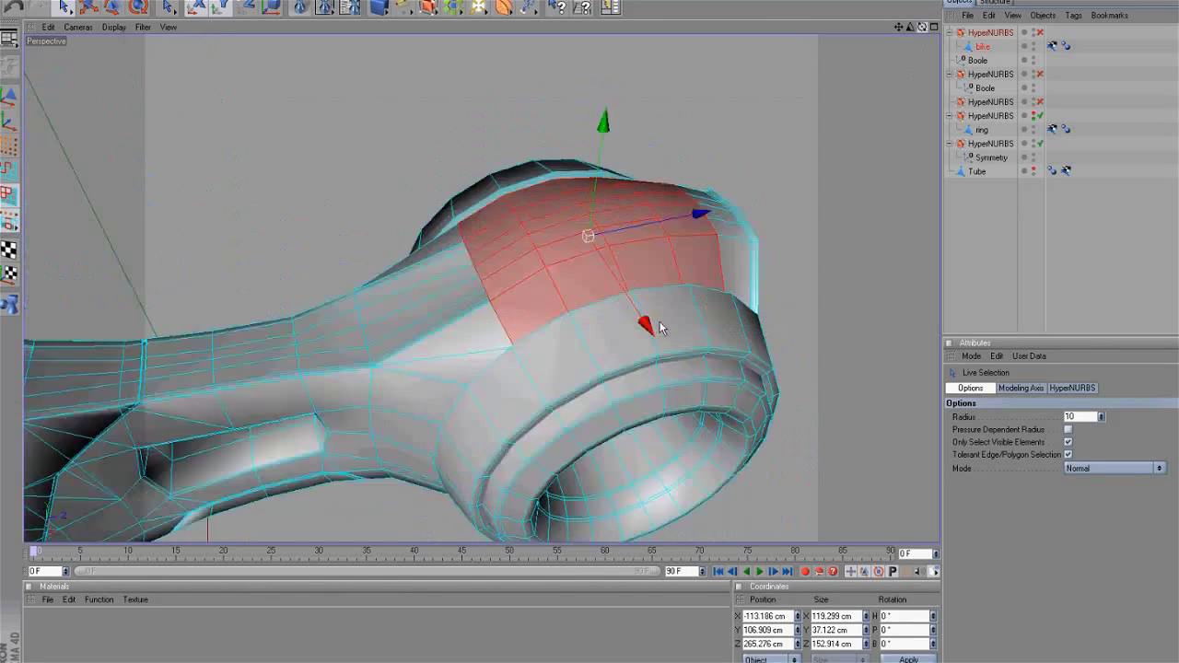
Step: Cut across the corners of the selected polygon patch in the Right view using the Knife in Path mode
{"action": "middle_click", "coordinate": [661, 326]}
{"action": "middle_click", "coordinate": [723, 316]}
{"action": "scroll", "coordinate": [721, 312], "scroll_direction": "up", "scroll_amount": 3}
{"action": "right_click", "coordinate": [542, 209]}
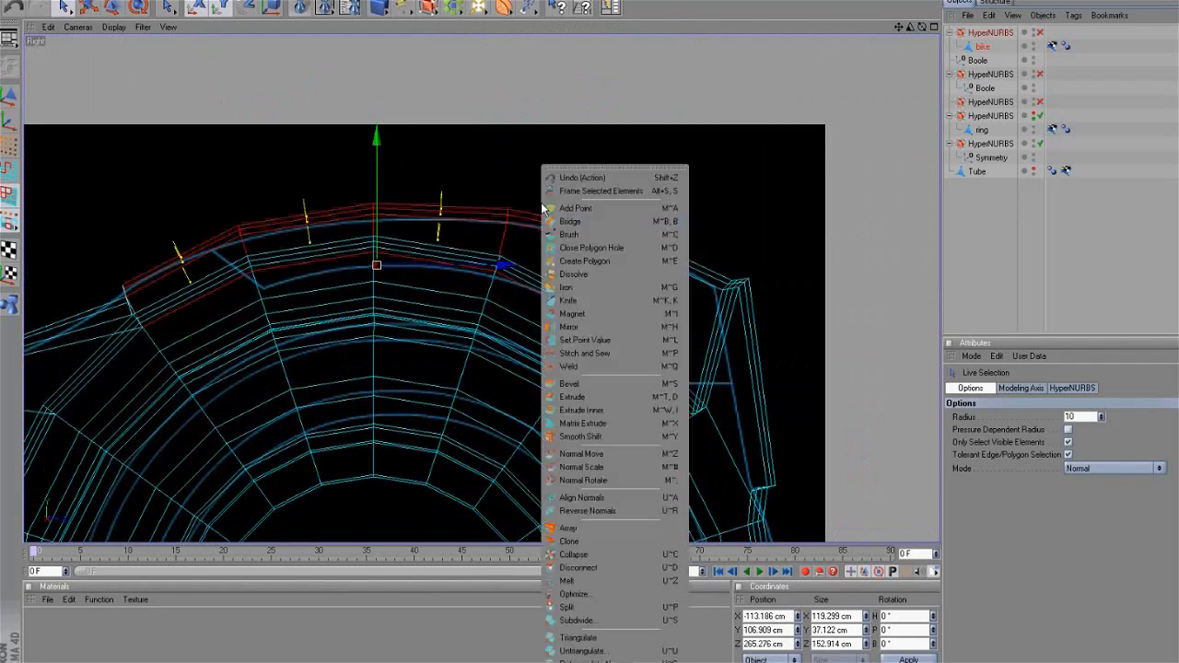
{"action": "left_click", "coordinate": [581, 302]}
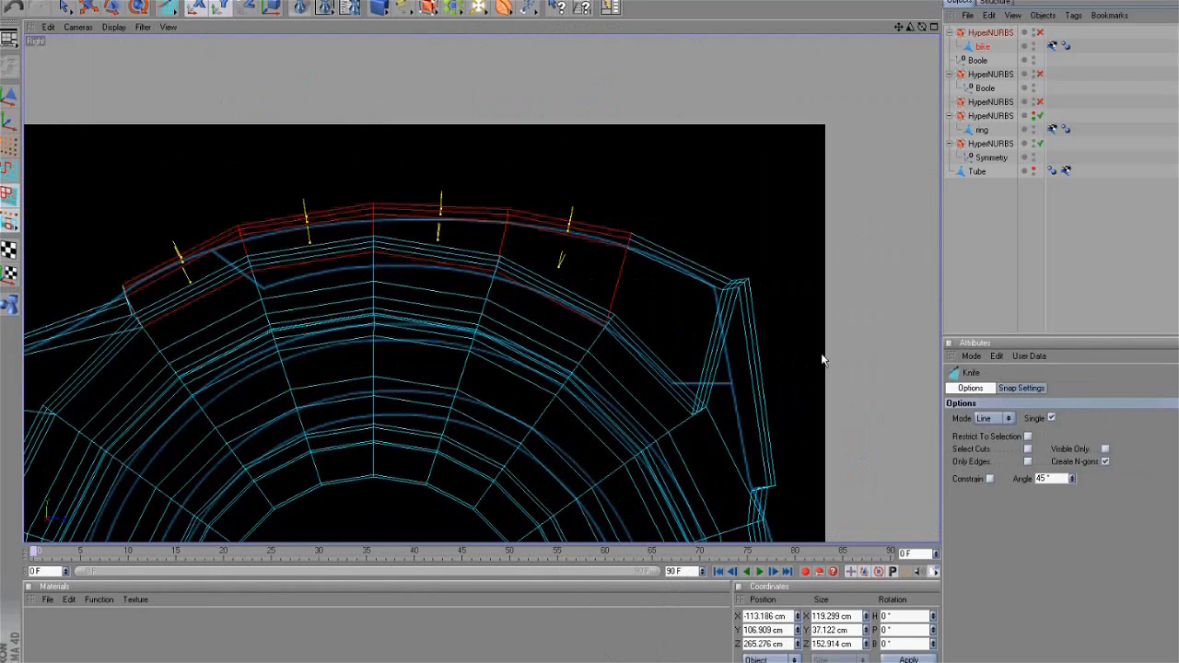
{"action": "left_click", "coordinate": [987, 419]}
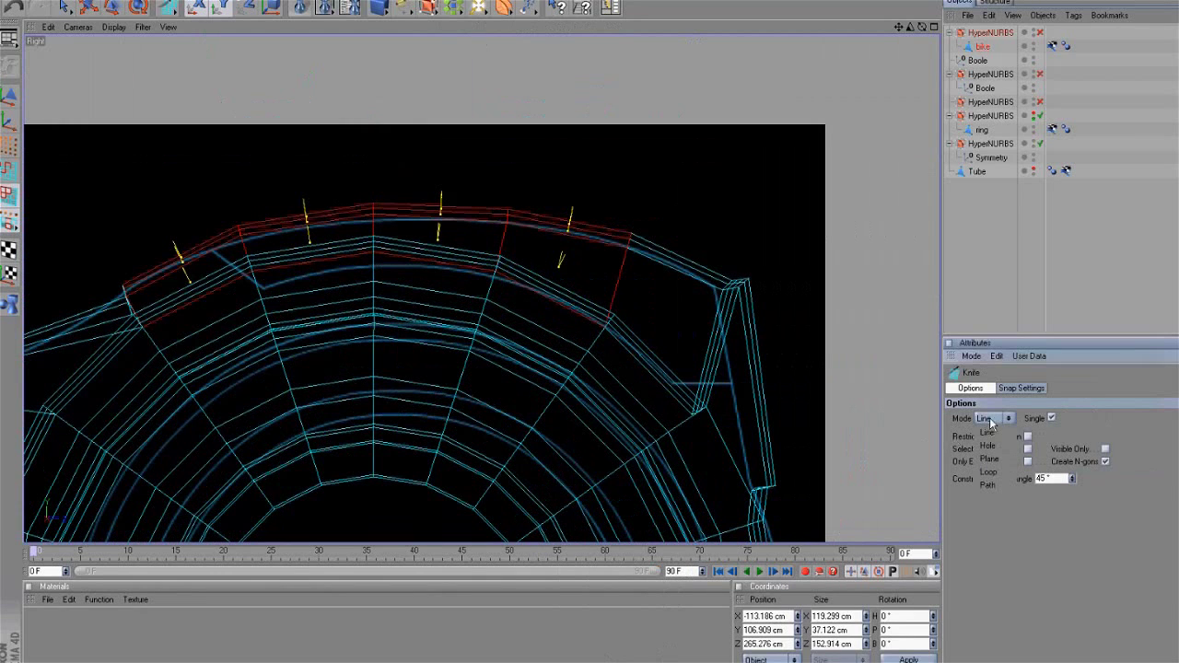
{"action": "left_click", "coordinate": [992, 486]}
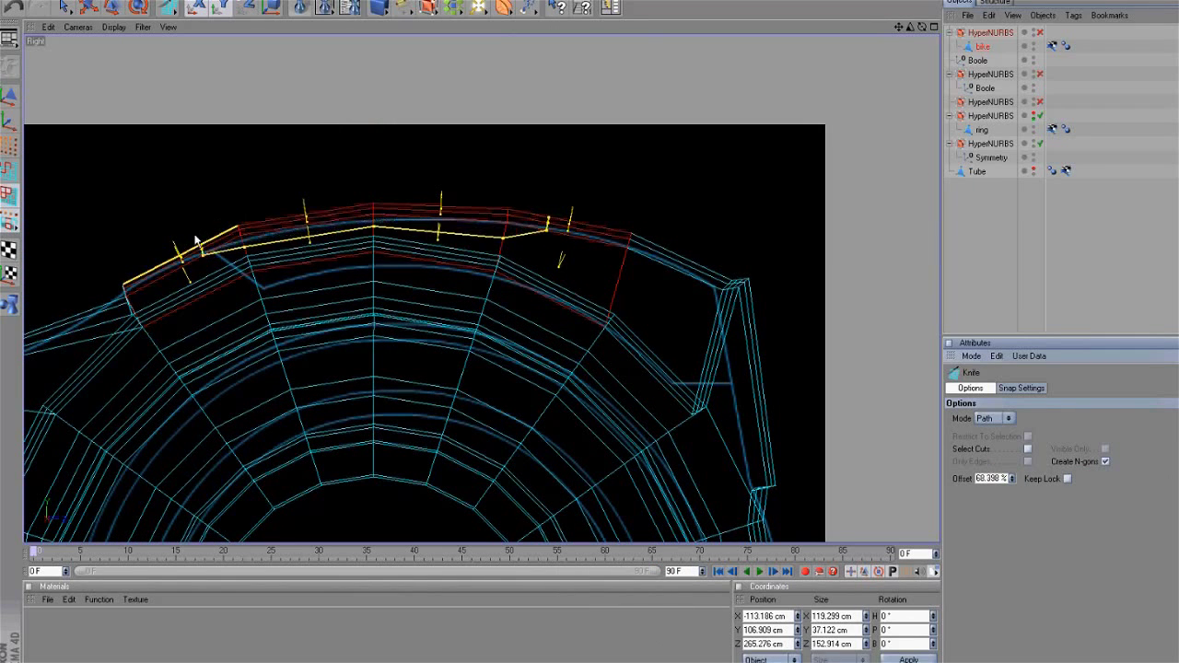
{"action": "left_click", "coordinate": [148, 239]}
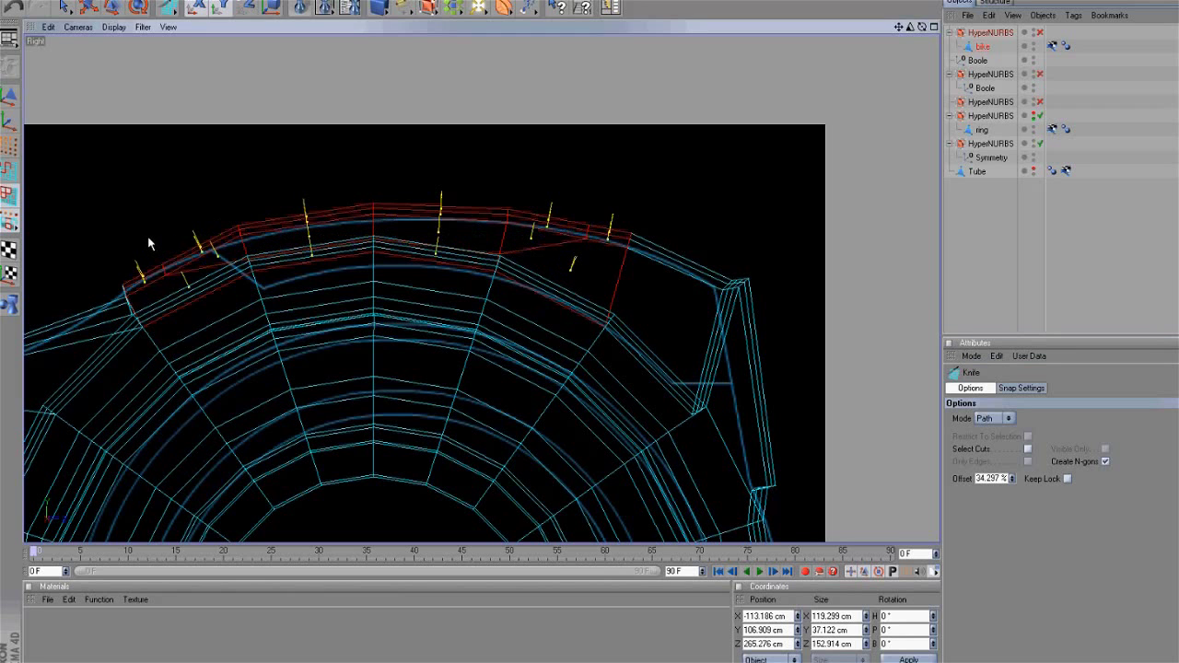
Step: Select the closed eight-sided loop of edges with angled corners around the patch on the arm's end
{"action": "middle_click", "coordinate": [573, 211]}
{"action": "middle_click", "coordinate": [431, 183]}
{"action": "scroll", "coordinate": [651, 323], "scroll_direction": "up", "scroll_amount": 4}
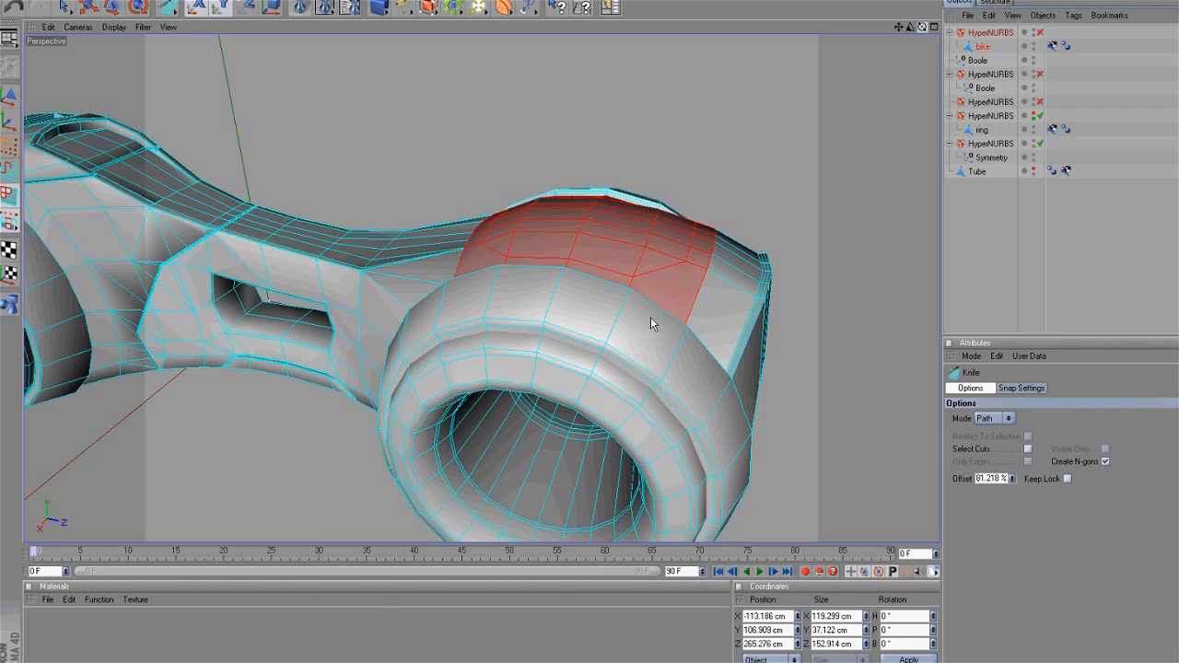
{"action": "left_click_drag", "start_coordinate": [651, 319], "coordinate": [658, 319], "text": "alt"}
{"action": "middle_click", "coordinate": [711, 204]}
{"action": "middle_click", "coordinate": [685, 327]}
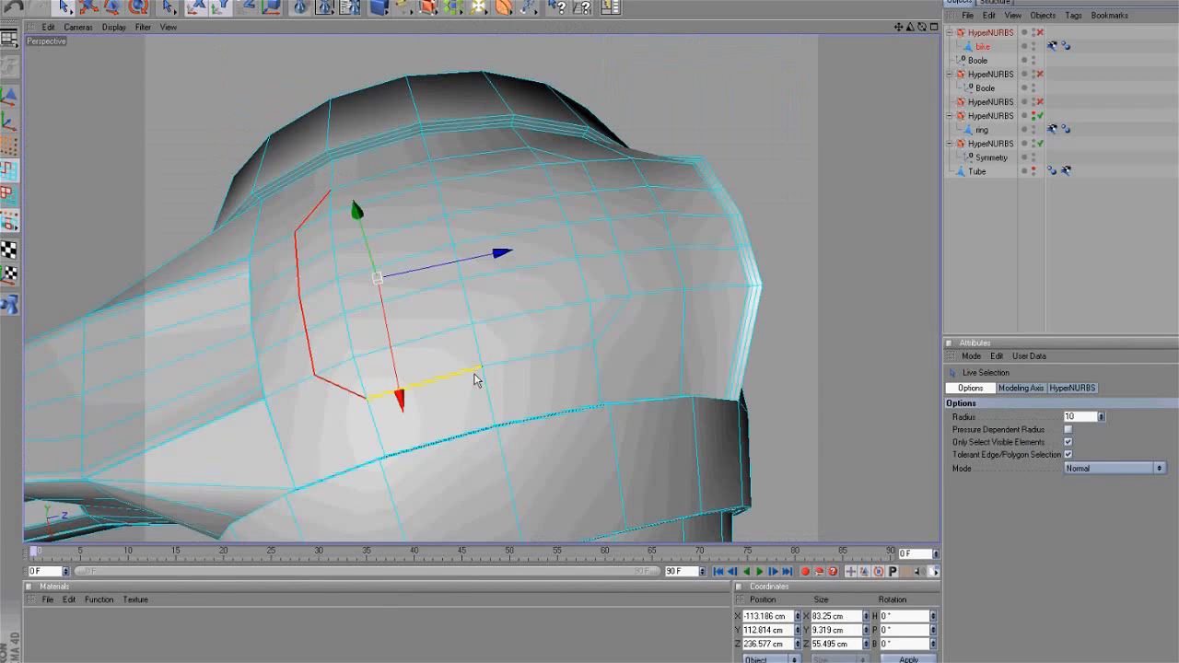
{"action": "left_click", "coordinate": [507, 363], "text": "shift"}
{"action": "left_click", "coordinate": [612, 323], "text": "shift"}
{"action": "left_click", "coordinate": [624, 270], "text": "shift"}
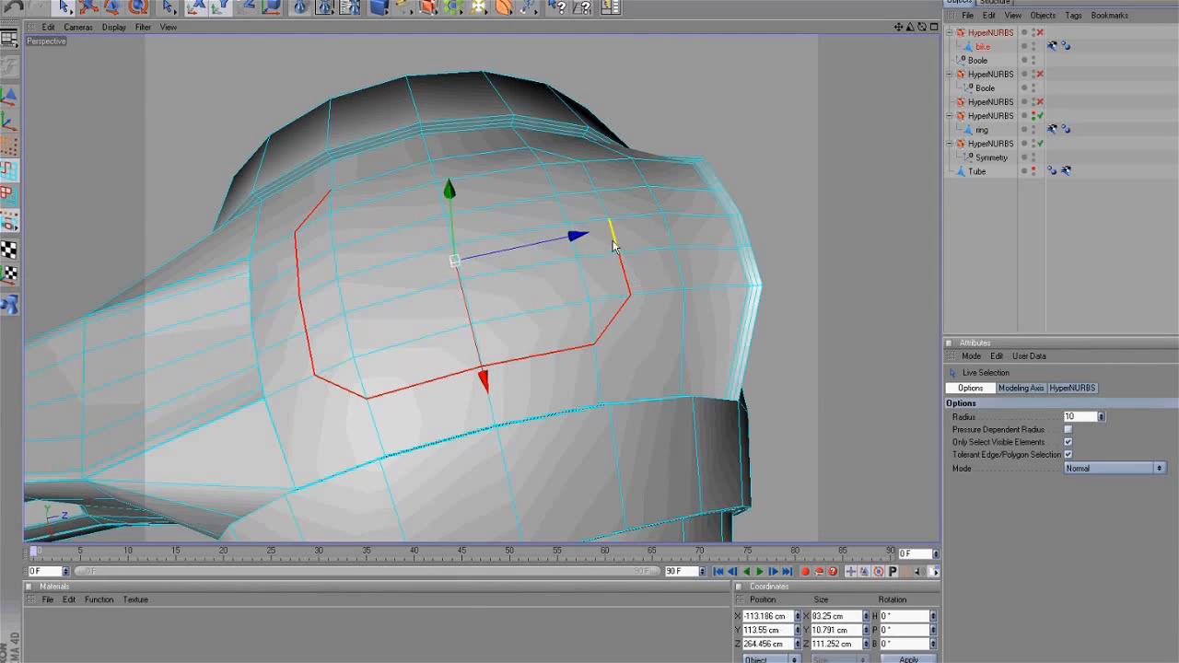
{"action": "mouse_move", "coordinate": [614, 246]}
{"action": "left_mouse_down", "text": "shift"}
{"action": "mouse_move", "coordinate": [603, 199]}
{"action": "mouse_move", "coordinate": [561, 152]}
{"action": "left_mouse_up", "text": "shift"}
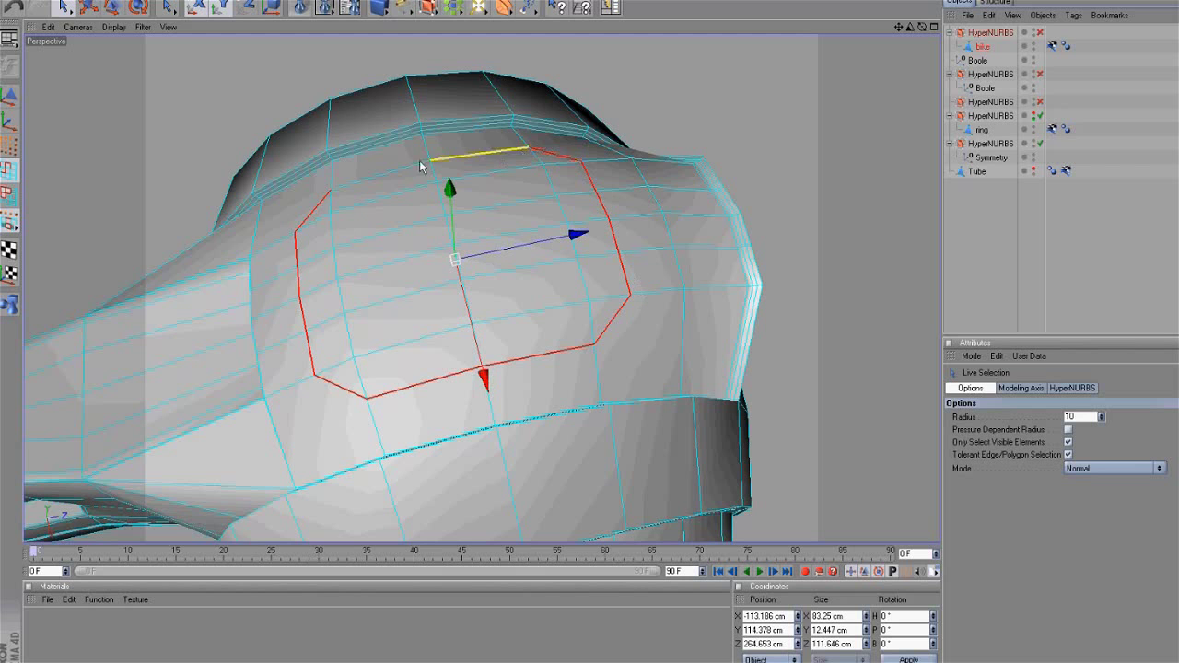
{"action": "left_click", "coordinate": [381, 174], "text": "shift"}
Step: Bevel the selected edge outline with an inner offset of 0.9 cm
{"action": "mouse_move", "coordinate": [922, 27]}
{"action": "left_mouse_down"}
{"action": "mouse_move", "coordinate": [659, 329]}
{"action": "mouse_move", "coordinate": [918, 25]}
{"action": "left_mouse_up"}
{"action": "right_click", "coordinate": [751, 205]}
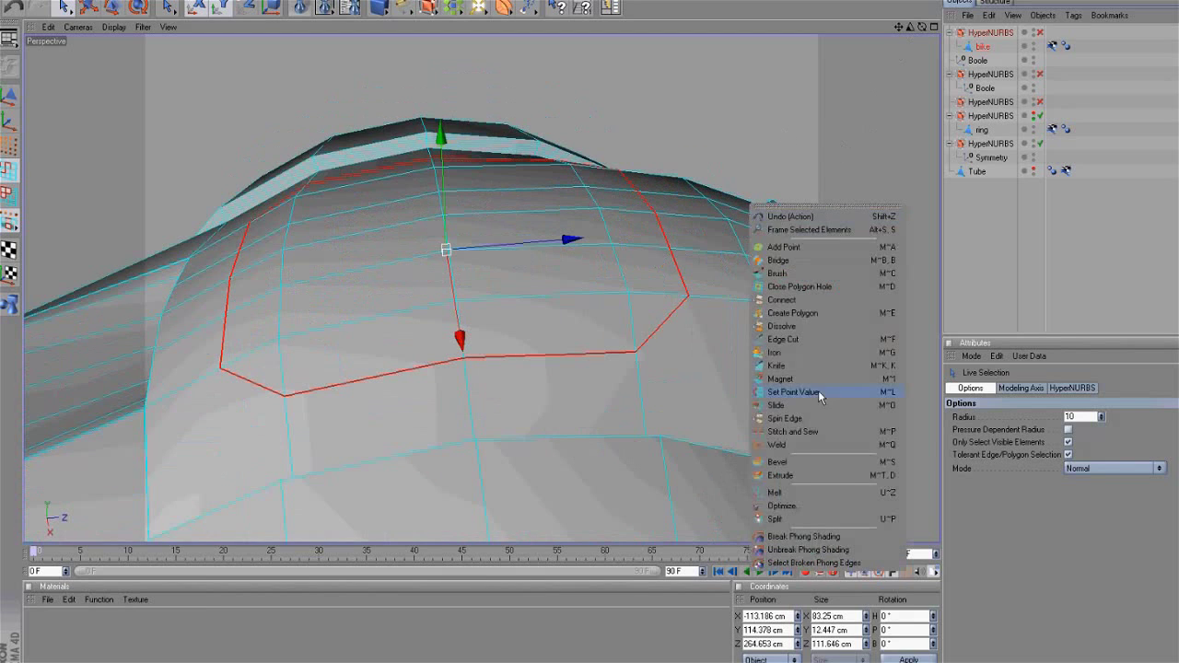
{"action": "left_click", "coordinate": [820, 463]}
{"action": "mouse_move", "coordinate": [740, 369]}
{"action": "left_mouse_down"}
{"action": "mouse_move", "coordinate": [659, 328]}
{"action": "mouse_move", "coordinate": [729, 363]}
{"action": "left_mouse_up"}
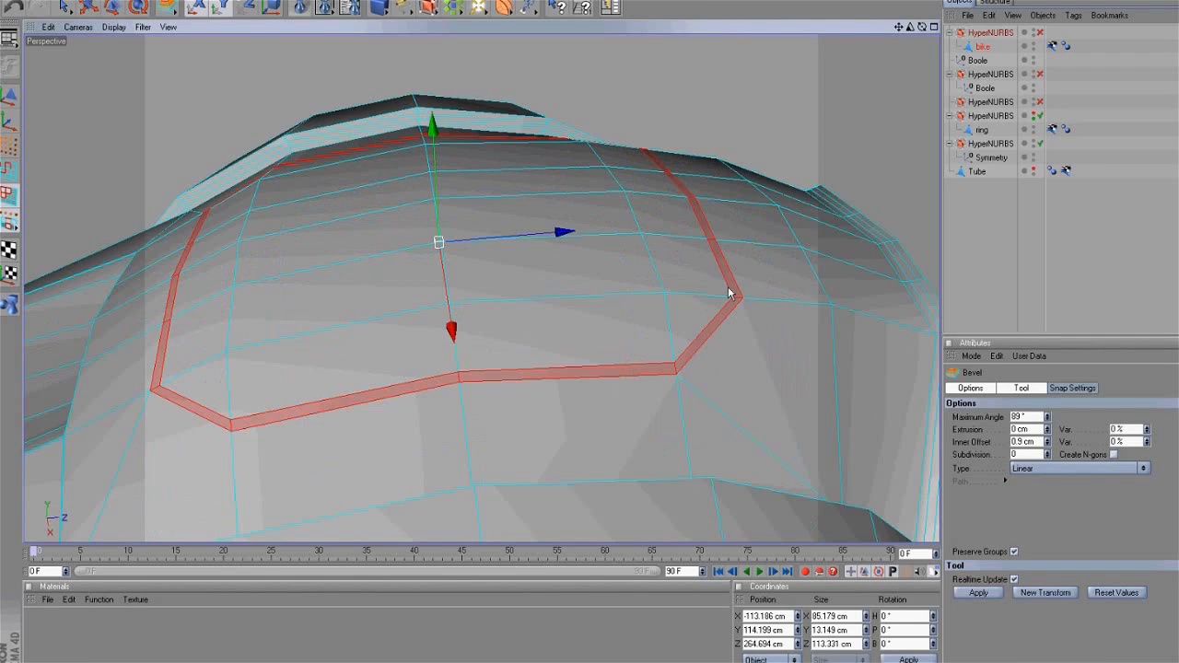
Step: Extrude the bevelled outline strip on the arm's end inward with an offset of -0.9 cm to form a groove
{"action": "right_click", "coordinate": [728, 293]}
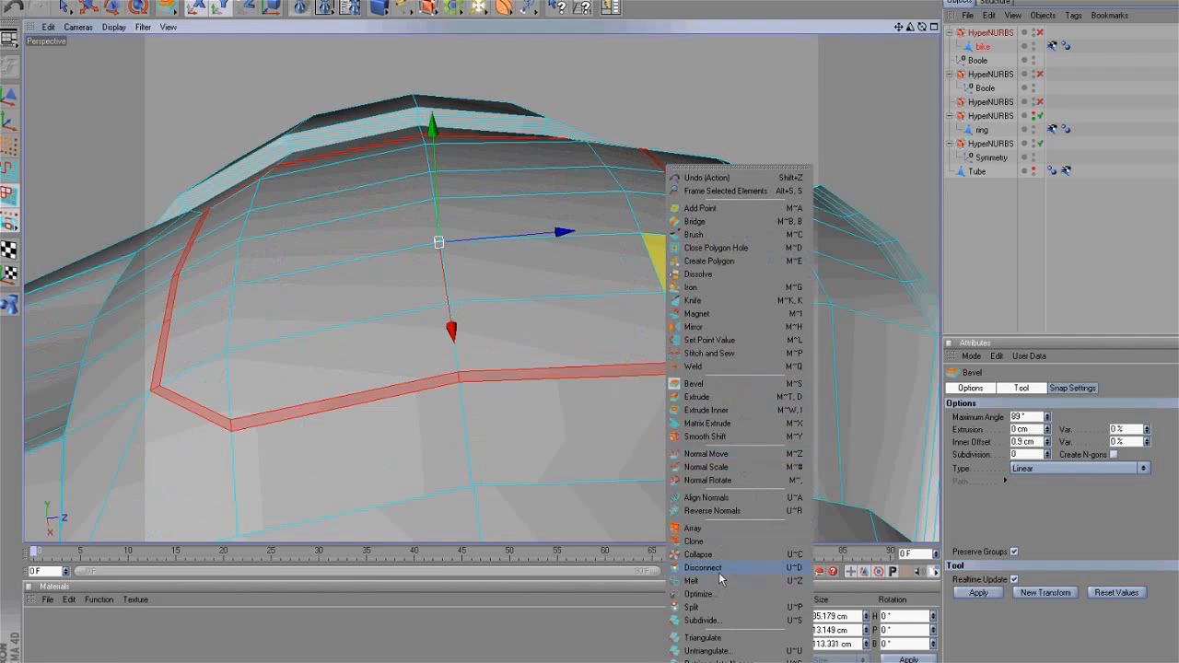
{"action": "left_click", "coordinate": [698, 398]}
{"action": "left_click_drag", "start_coordinate": [660, 322], "coordinate": [659, 326]}
{"action": "left_click_drag", "start_coordinate": [763, 363], "coordinate": [660, 325]}
Step: Enable the HyperNURBS smoothing on the bike mesh and render the view of the grooved panel
{"action": "scroll", "coordinate": [763, 364], "scroll_direction": "down", "scroll_amount": 5}
{"action": "left_click", "coordinate": [1040, 33]}
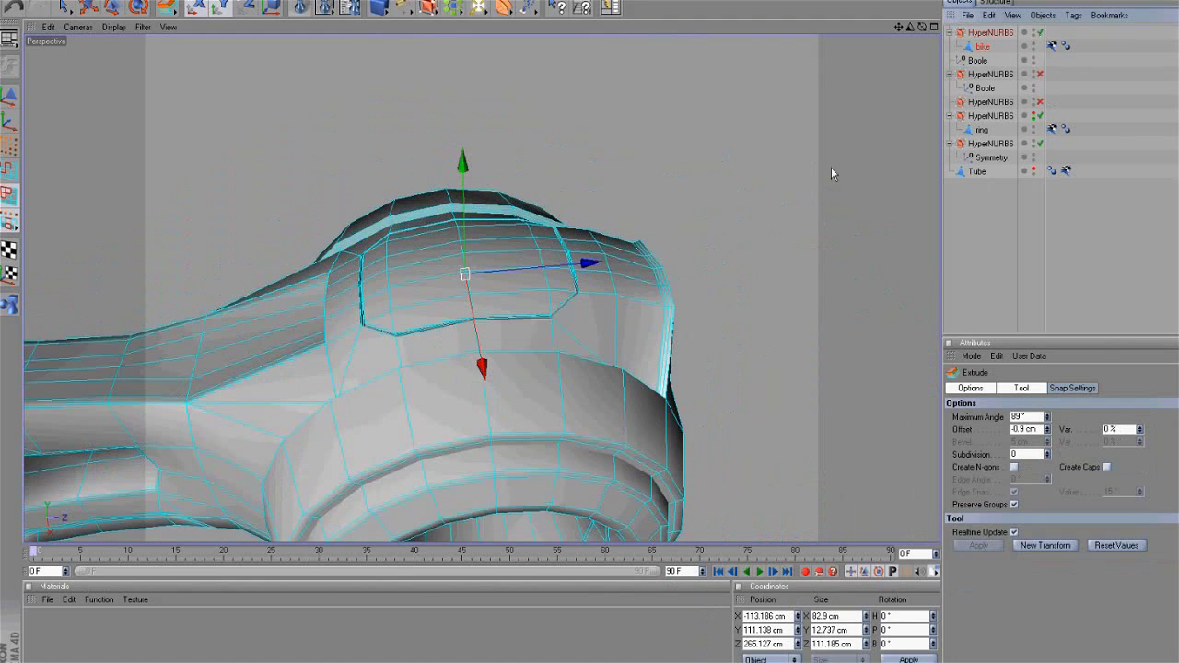
{"action": "left_click_drag", "start_coordinate": [781, 256], "coordinate": [384, 65], "text": "alt"}
{"action": "left_click", "coordinate": [300, 8]}
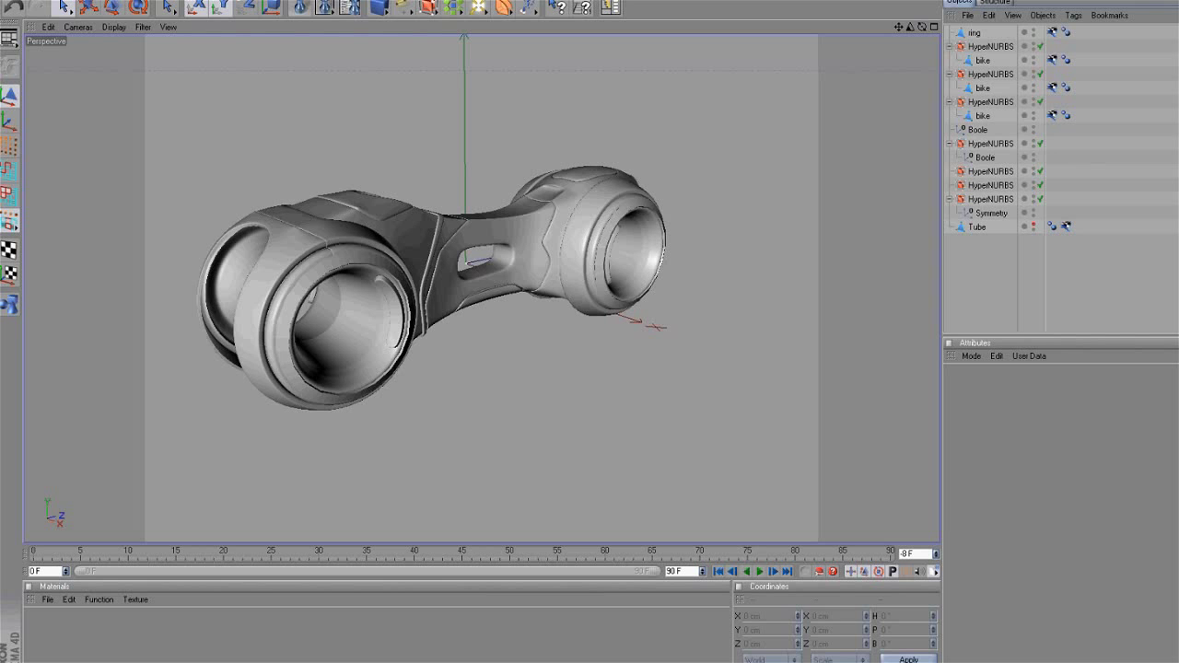
Step: Add a Symmetry object with the ZY mirror plane and place the ring object inside it
{"action": "scroll", "coordinate": [797, 405], "scroll_direction": "down", "scroll_amount": 2}
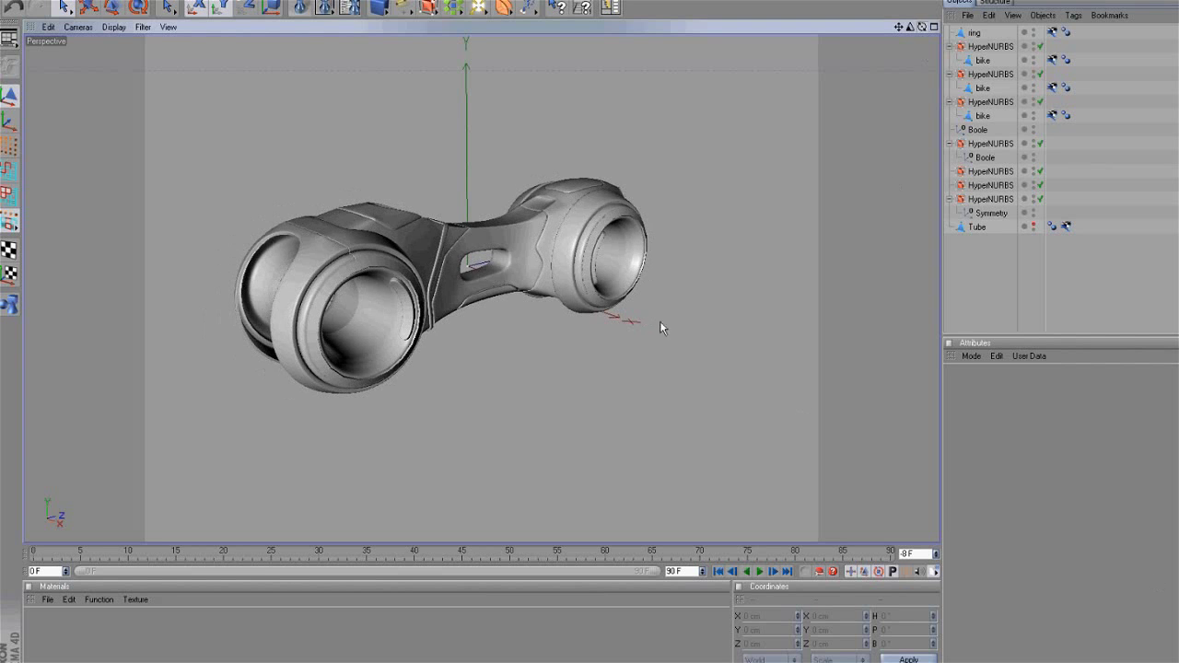
{"action": "left_click_drag", "start_coordinate": [660, 321], "coordinate": [715, 265], "text": "alt"}
{"action": "scroll", "coordinate": [716, 265], "scroll_direction": "up", "scroll_amount": 4}
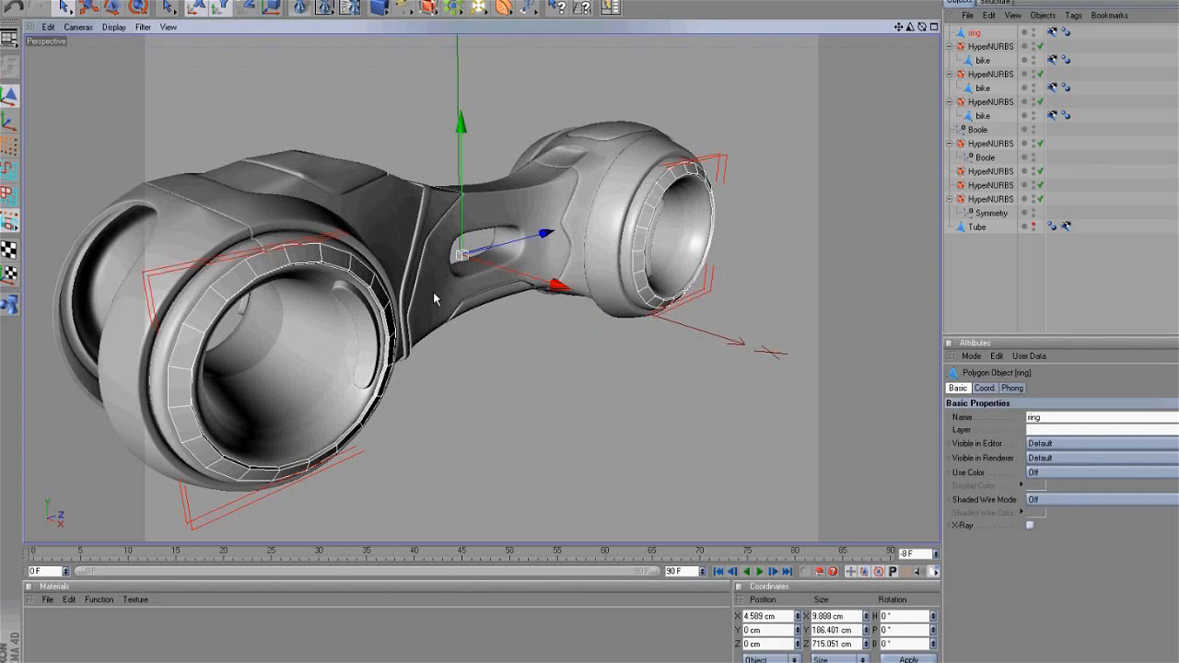
{"action": "scroll", "coordinate": [433, 292], "scroll_direction": "down", "scroll_amount": 3}
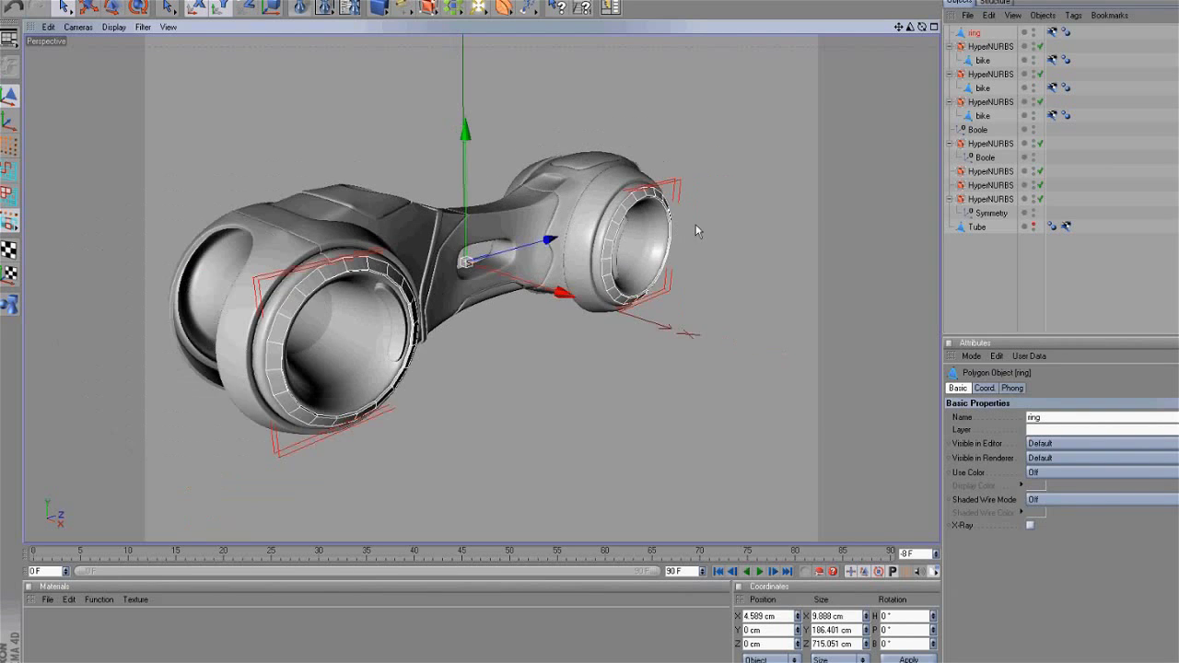
{"action": "left_click_drag", "start_coordinate": [901, 29], "coordinate": [423, 76]}
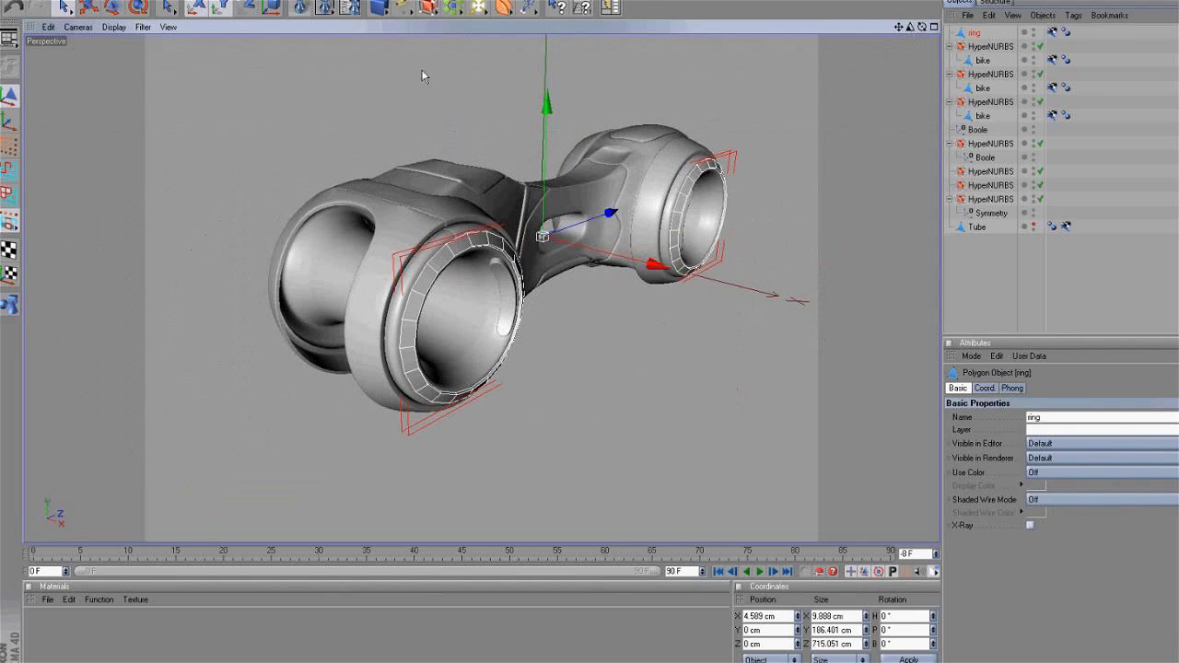
{"action": "left_click", "coordinate": [457, 9]}
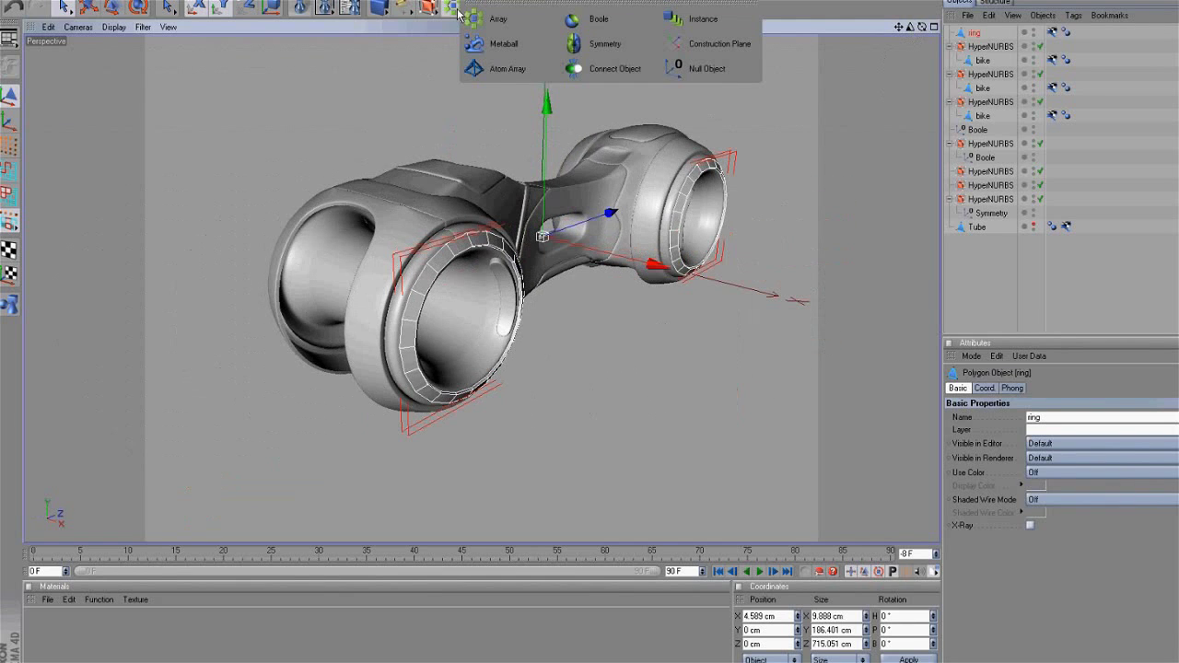
{"action": "left_click", "coordinate": [608, 45], "text": "alt"}
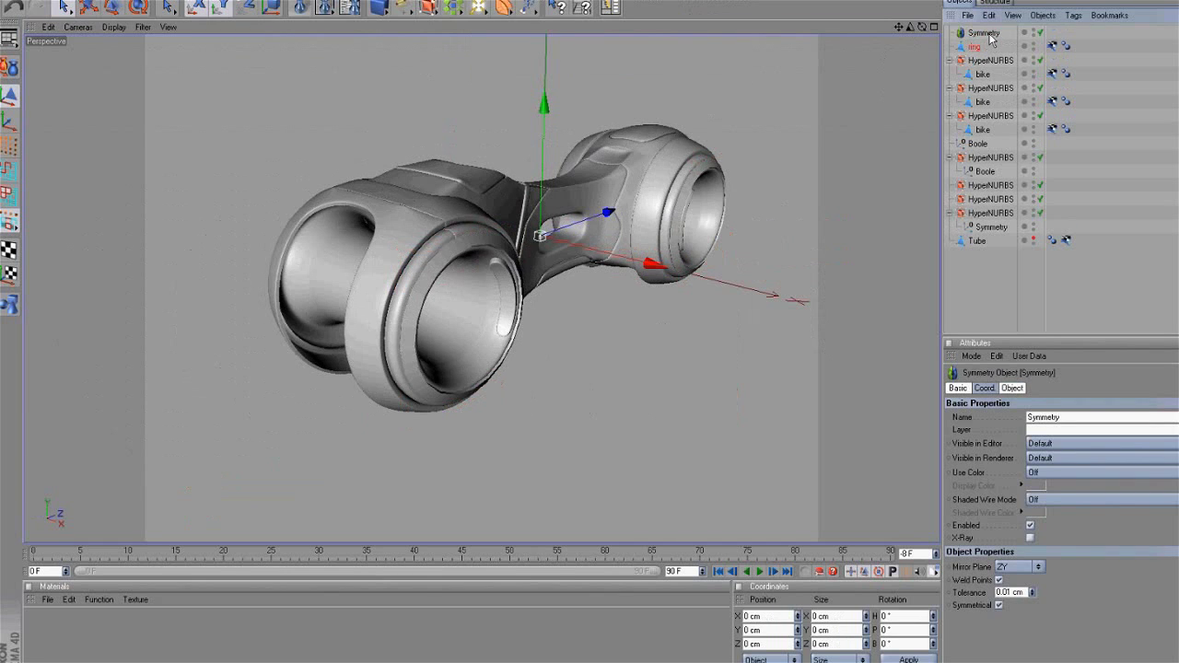
{"action": "left_click", "coordinate": [980, 46]}
Step: Test the mirroring by moving the ring outward along X to about 42 cm, and undo the move
{"action": "mouse_move", "coordinate": [922, 27]}
{"action": "left_mouse_down"}
{"action": "mouse_move", "coordinate": [660, 324]}
{"action": "mouse_move", "coordinate": [922, 40]}
{"action": "left_mouse_up"}
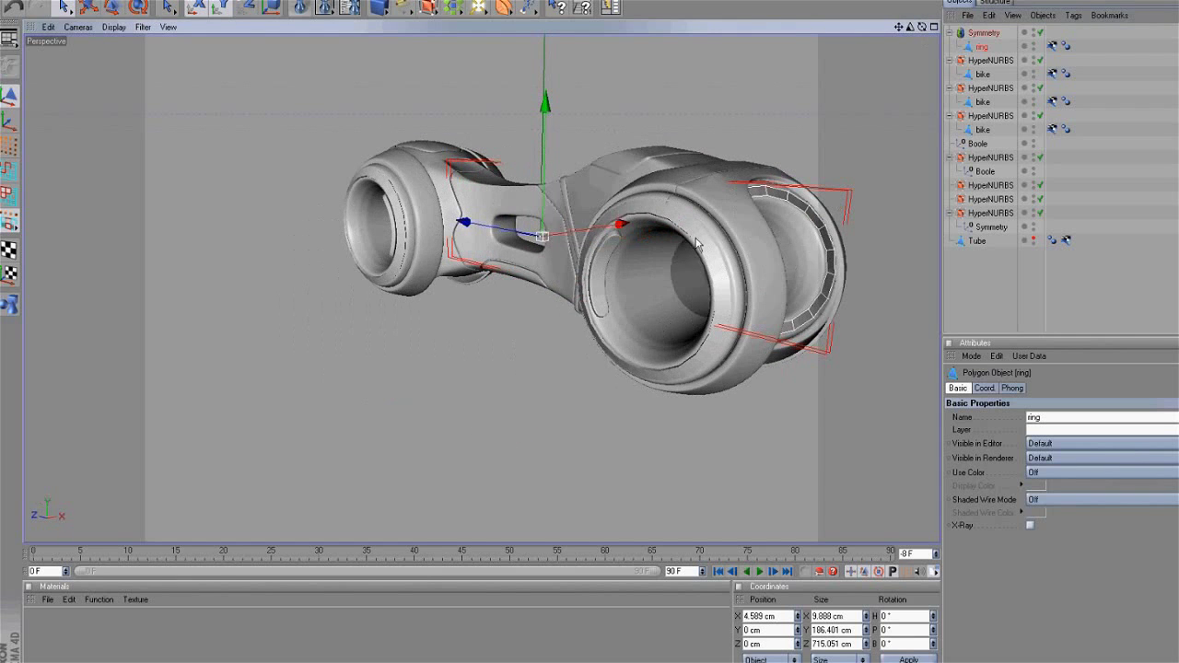
{"action": "left_click_drag", "start_coordinate": [661, 325], "coordinate": [922, 27]}
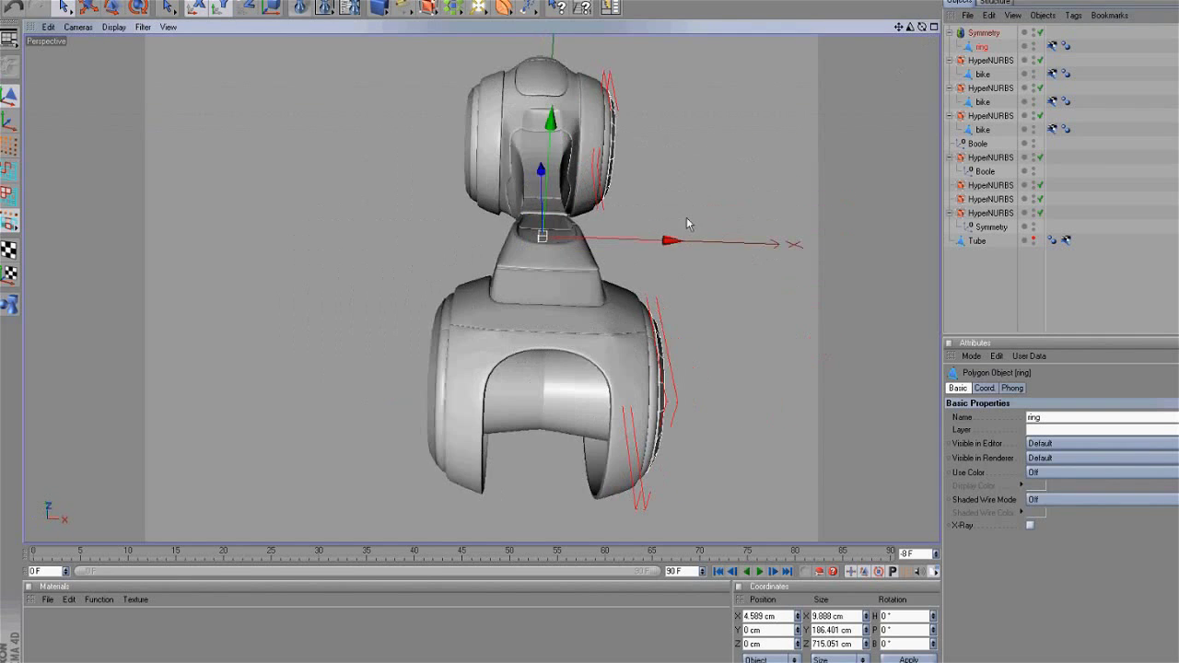
{"action": "left_click_drag", "start_coordinate": [673, 239], "coordinate": [669, 322]}
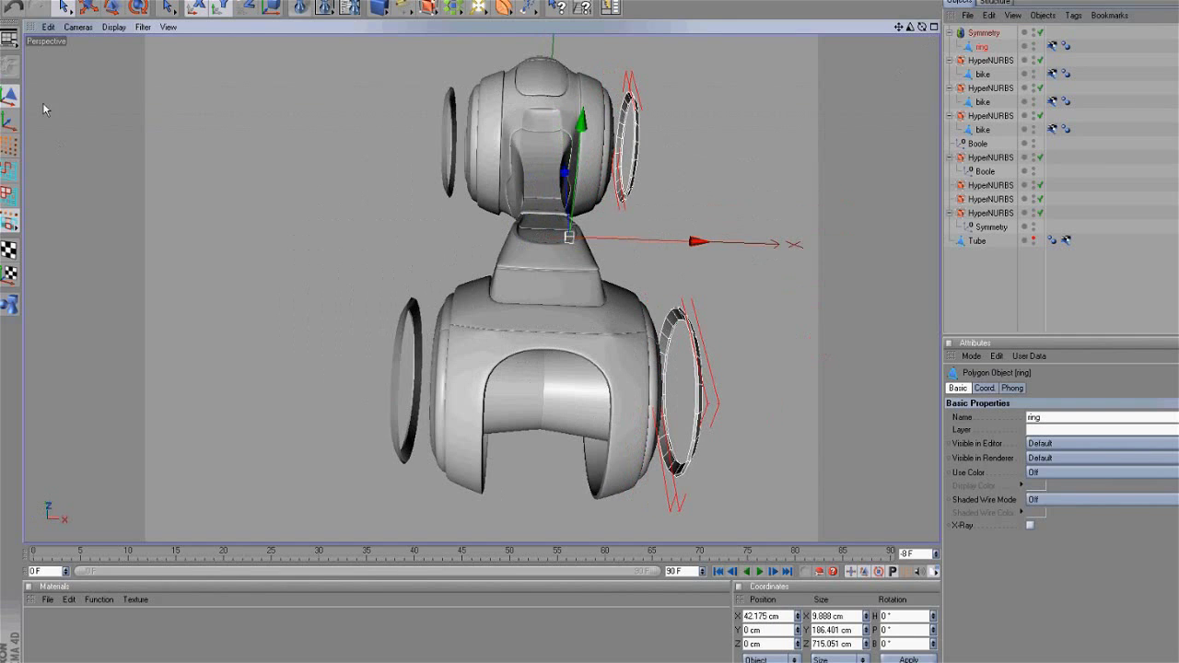
{"action": "left_click", "coordinate": [15, 11]}
Step: Make the Symmetry object editable and select the ring mesh inside the converted group
{"action": "left_click_drag", "start_coordinate": [921, 27], "coordinate": [954, 39]}
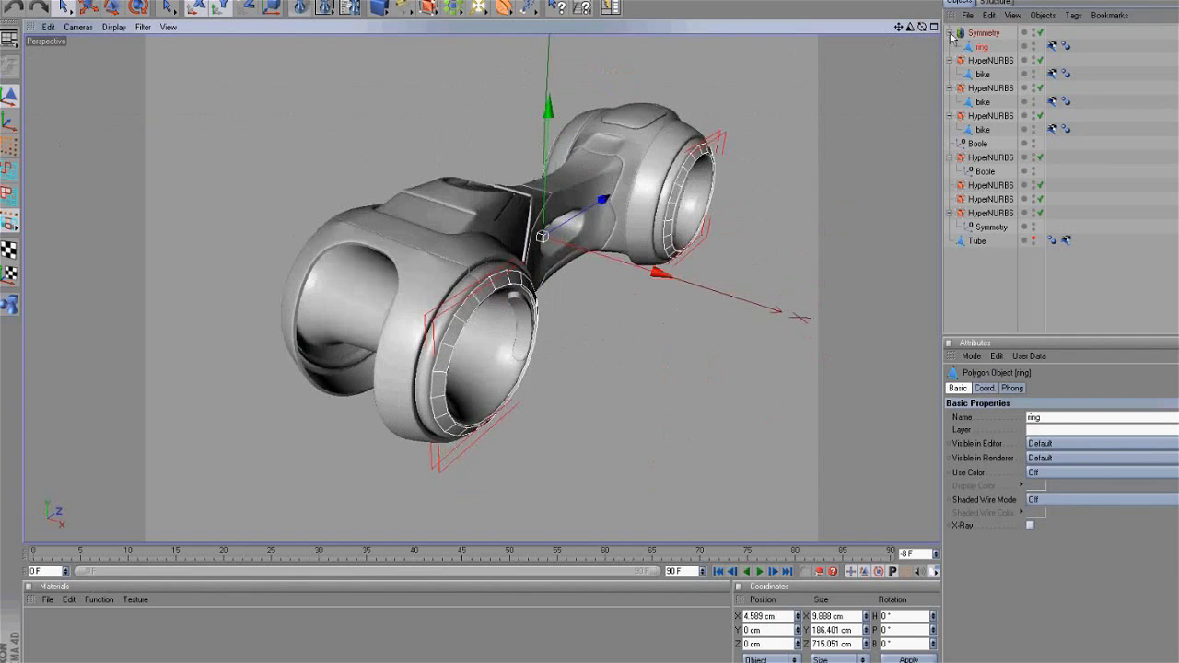
{"action": "left_click", "coordinate": [977, 33]}
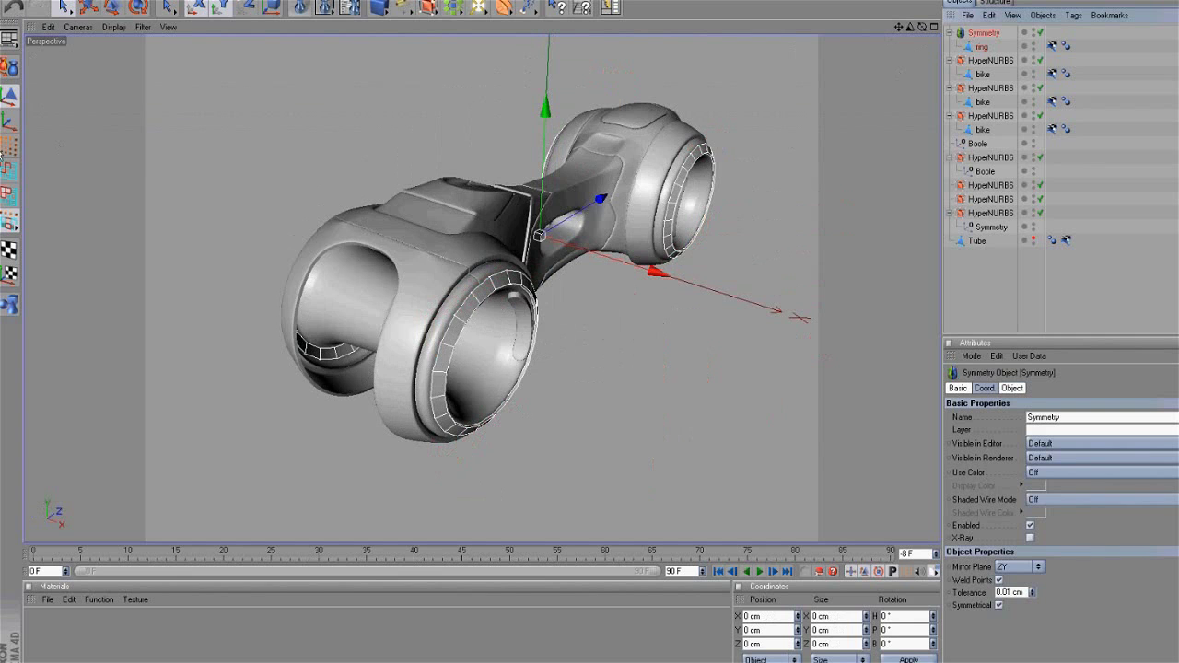
{"action": "left_click", "coordinate": [11, 70]}
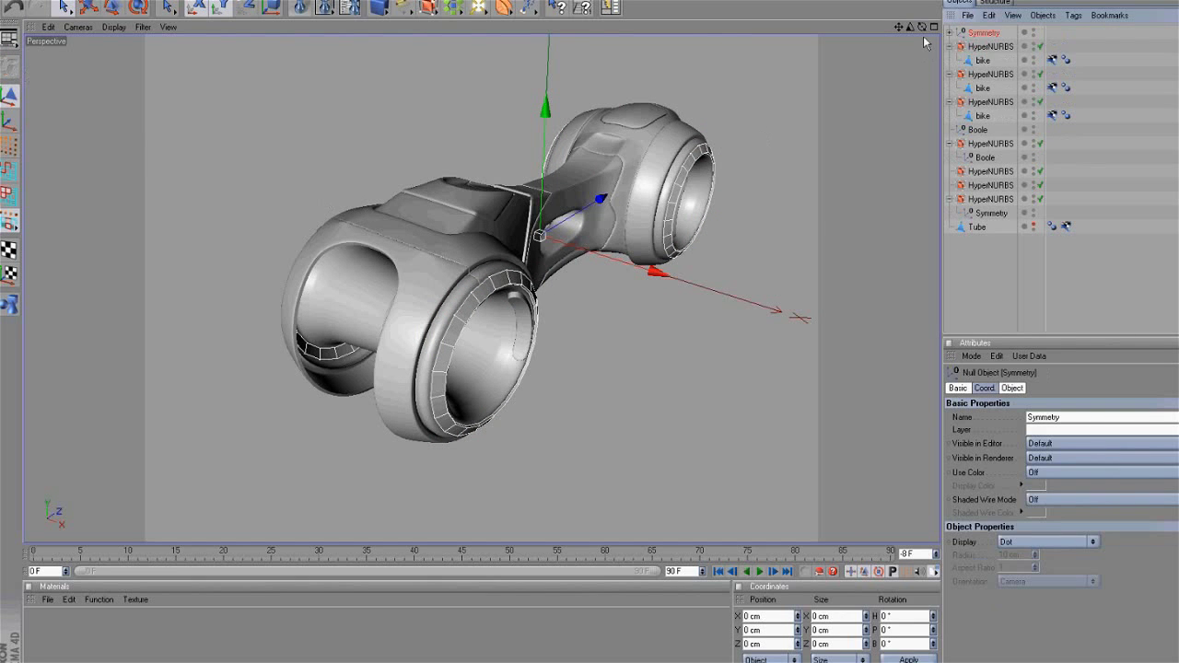
{"action": "mouse_move", "coordinate": [923, 36]}
{"action": "left_mouse_down"}
{"action": "mouse_move", "coordinate": [953, 35]}
{"action": "mouse_move", "coordinate": [925, 30]}
{"action": "left_mouse_up"}
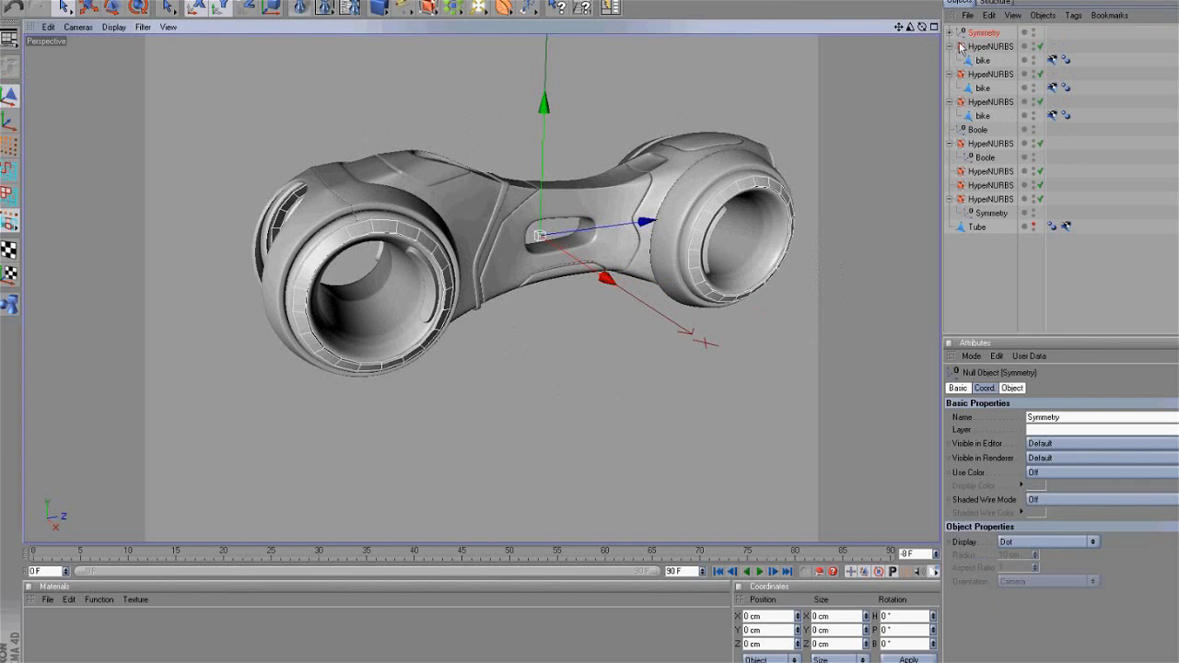
{"action": "left_click", "coordinate": [951, 34]}
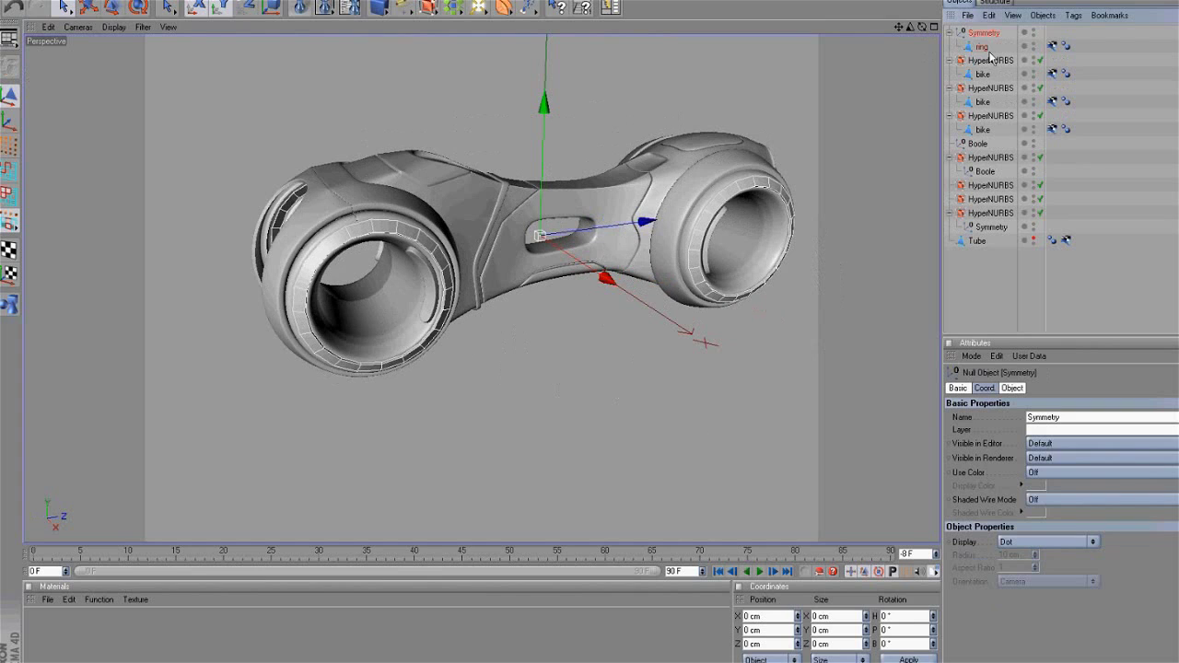
{"action": "left_click", "coordinate": [983, 47]}
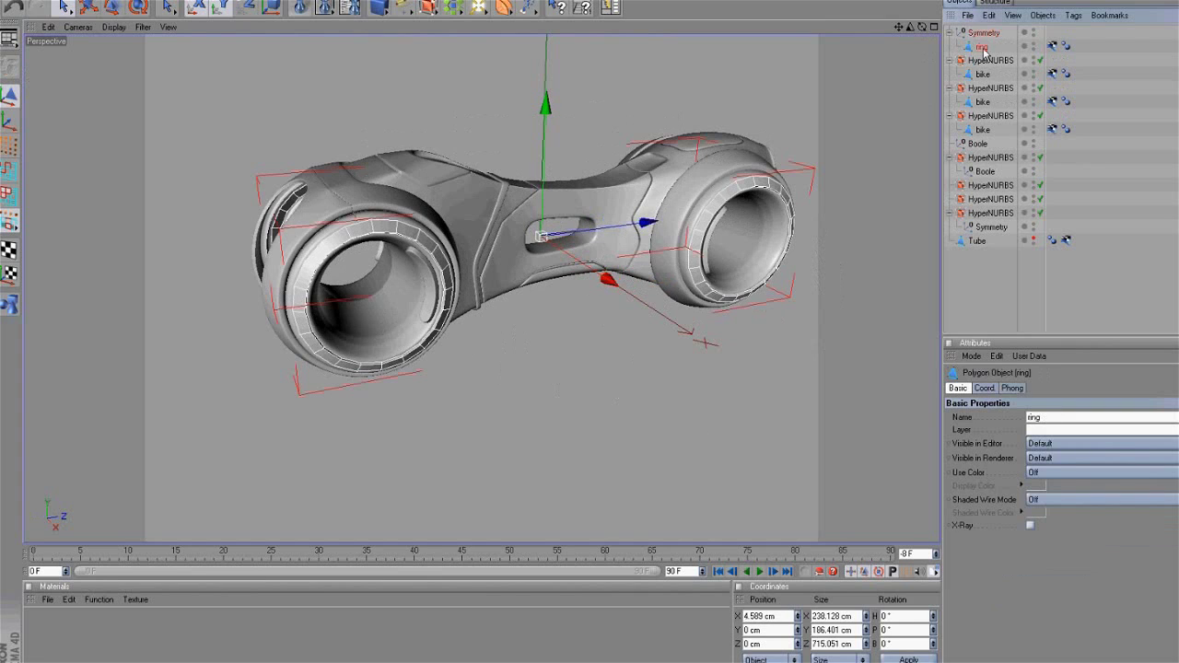
{"action": "left_click_drag", "start_coordinate": [980, 35], "coordinate": [978, 31]}
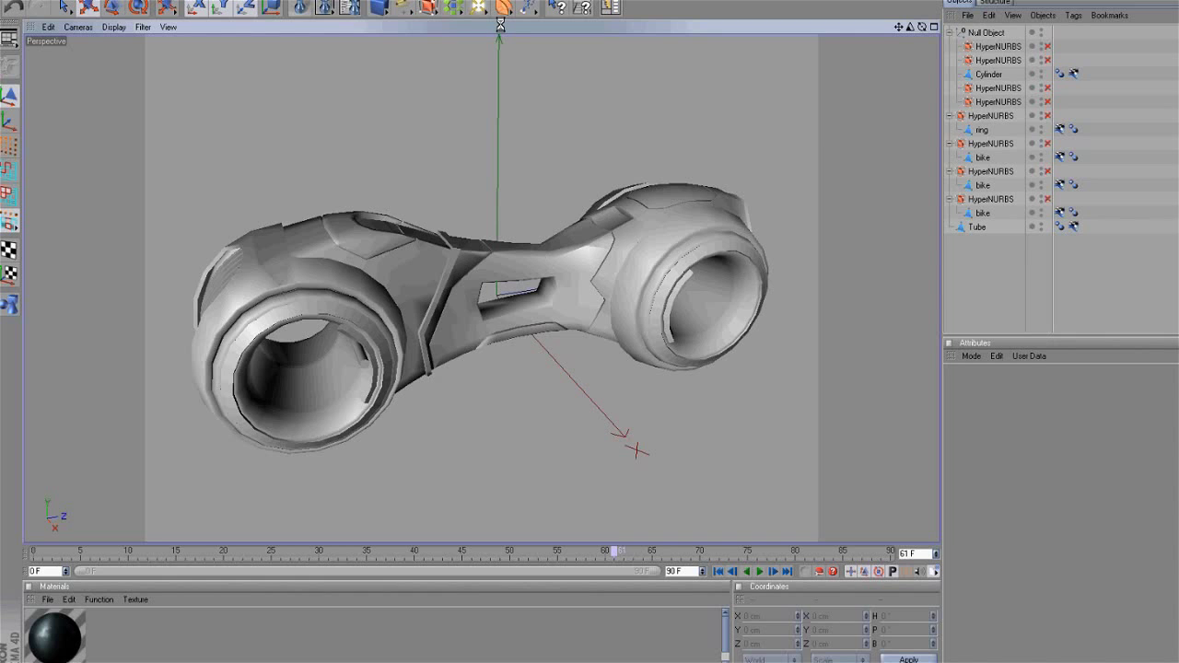
Step: Switch to the Untitled 2 document and group the hand and body meshes under a null object
{"action": "left_click", "coordinate": [500, 1]}
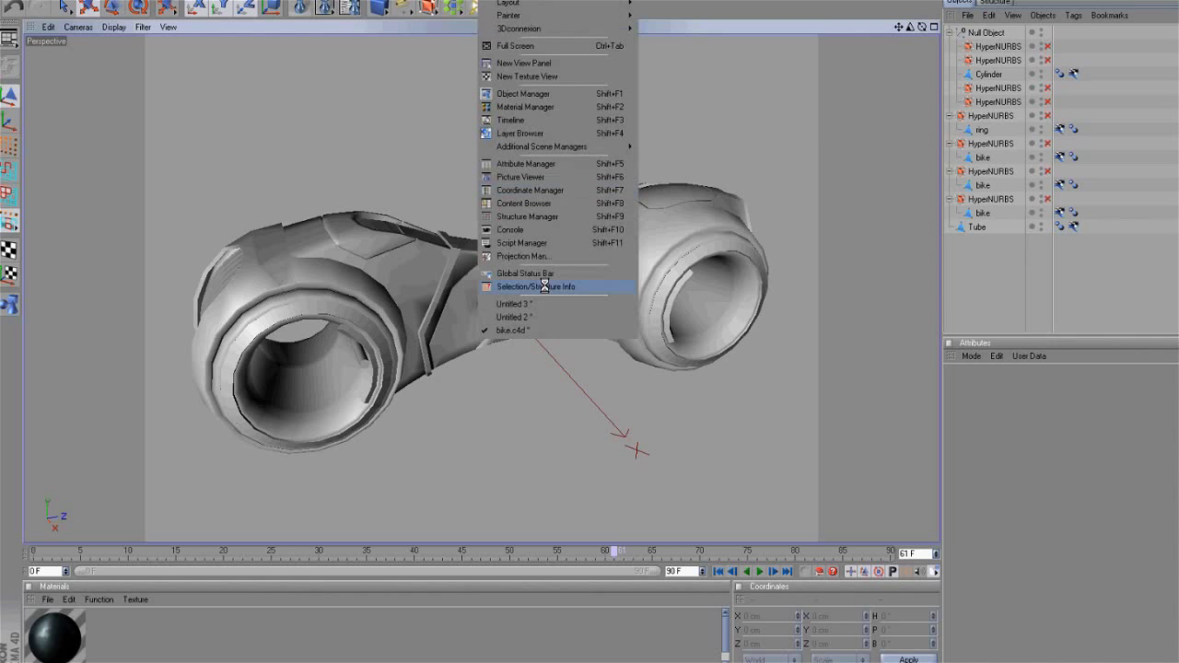
{"action": "left_click", "coordinate": [533, 316]}
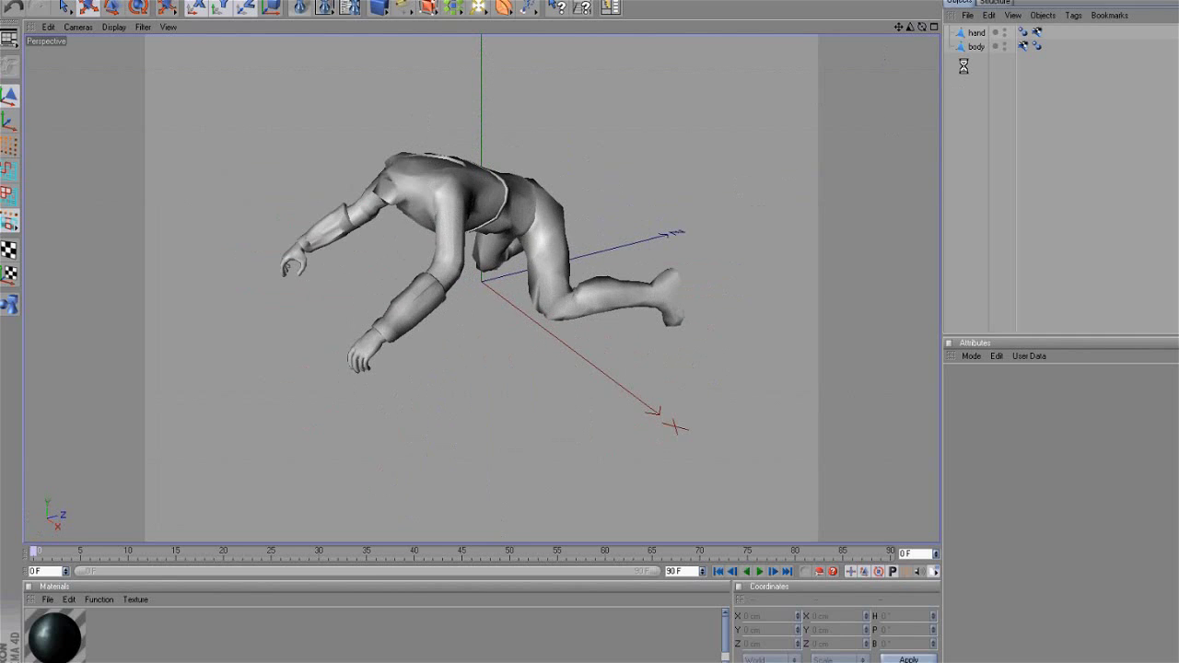
{"action": "left_click_drag", "start_coordinate": [982, 58], "coordinate": [965, 35]}
{"action": "left_click", "coordinate": [1041, 15]}
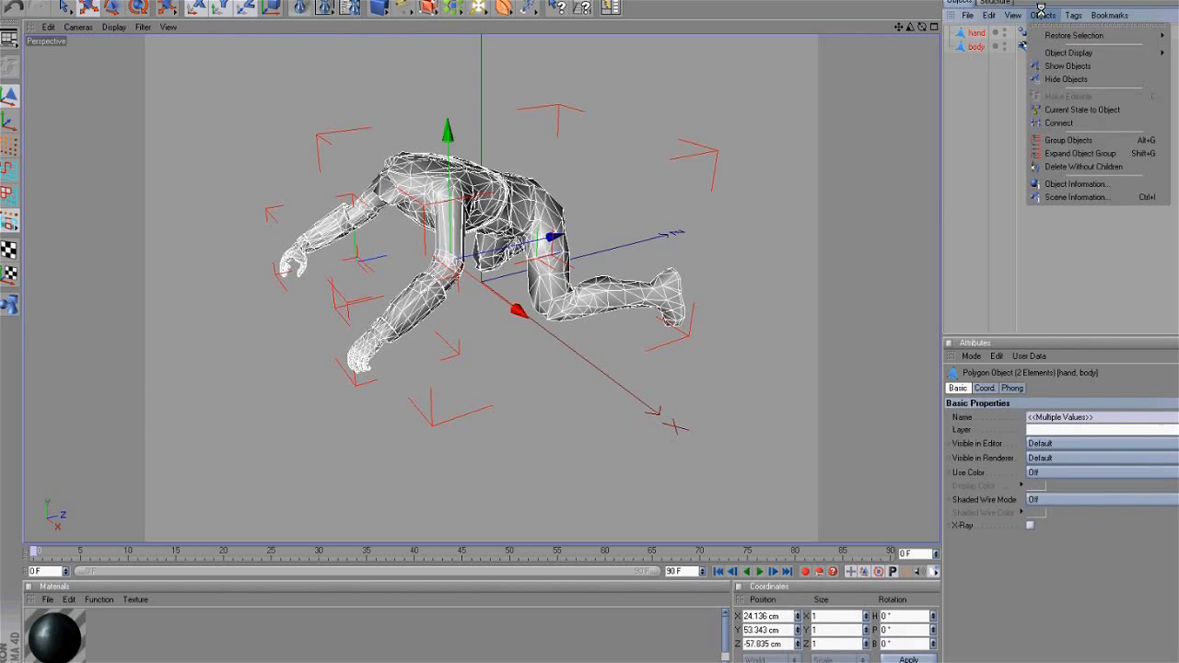
{"action": "left_click", "coordinate": [1052, 124]}
Step: Add a HyperNURBS object, place the rider's body group inside it, and inspect the smoothed figure from several angles
{"action": "left_click", "coordinate": [441, 7], "text": "alt"}
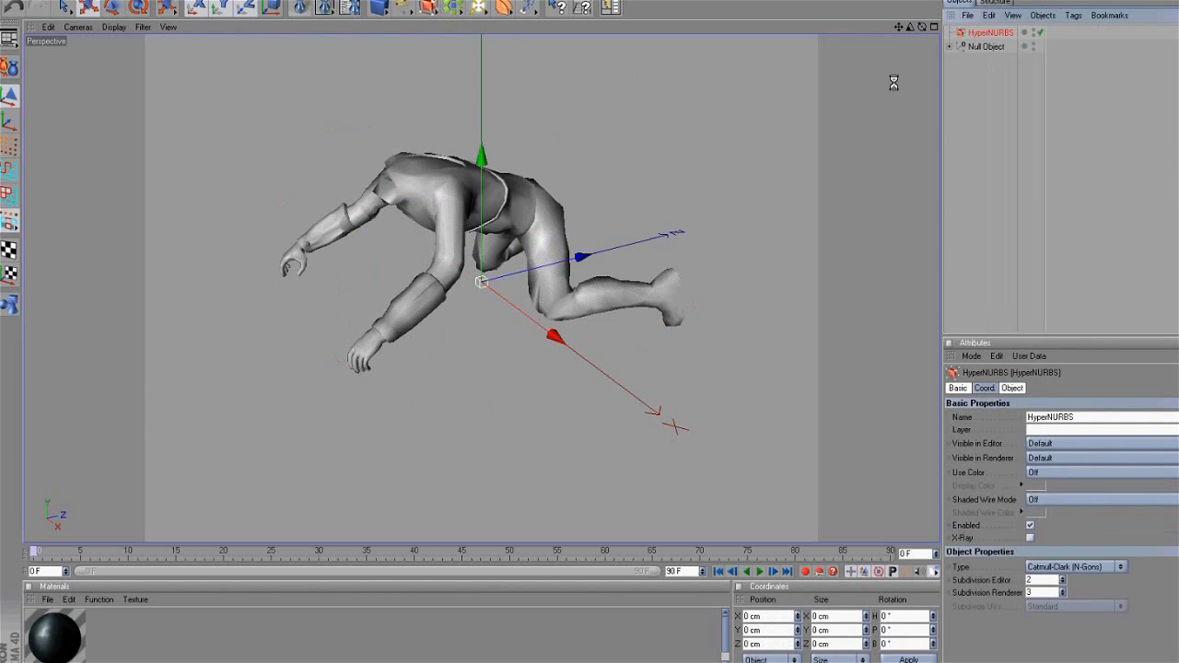
{"action": "left_click", "coordinate": [889, 64]}
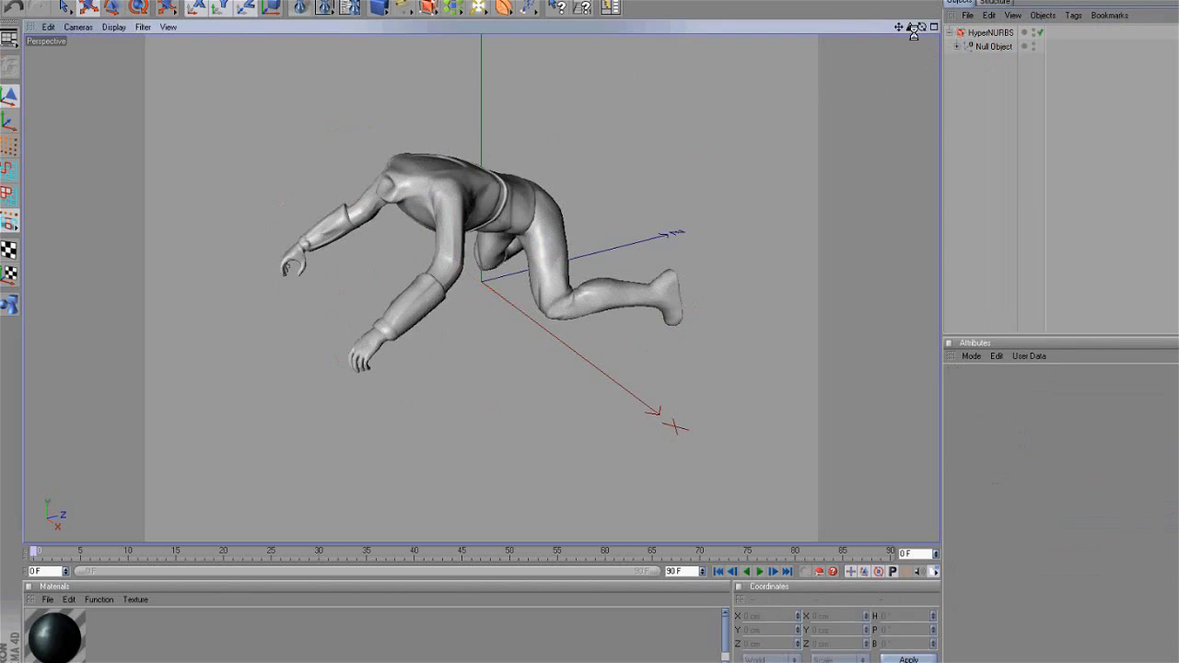
{"action": "left_click_drag", "start_coordinate": [911, 31], "coordinate": [382, 291]}
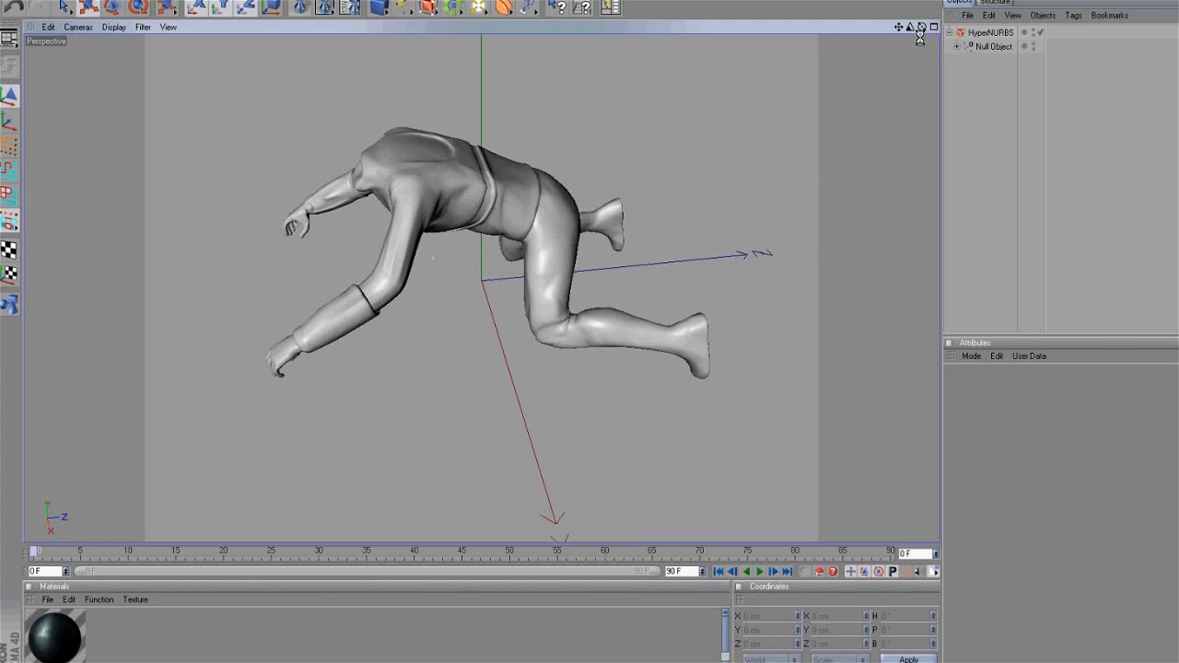
{"action": "left_click_drag", "start_coordinate": [910, 27], "coordinate": [698, 368]}
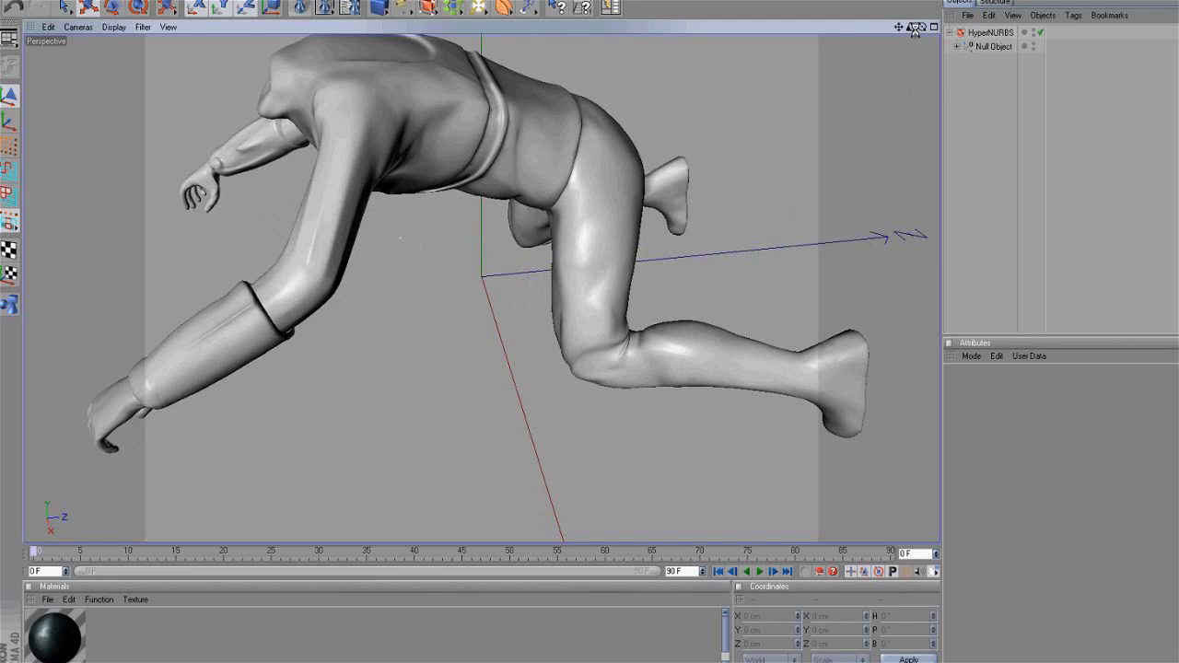
{"action": "left_click_drag", "start_coordinate": [921, 28], "coordinate": [688, 277]}
{"action": "scroll", "coordinate": [510, 259], "scroll_direction": "down", "scroll_amount": 5}
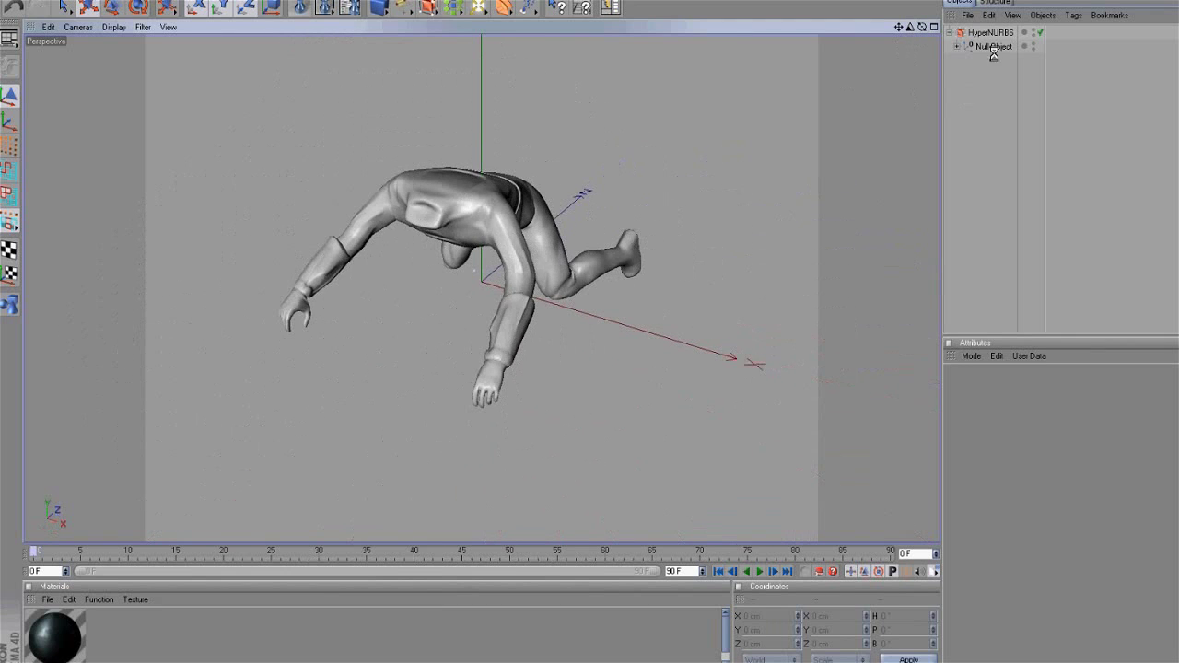
Step: Switch to the Untitled 3 document and examine the helmet model from several sides
{"action": "left_click", "coordinate": [516, 5]}
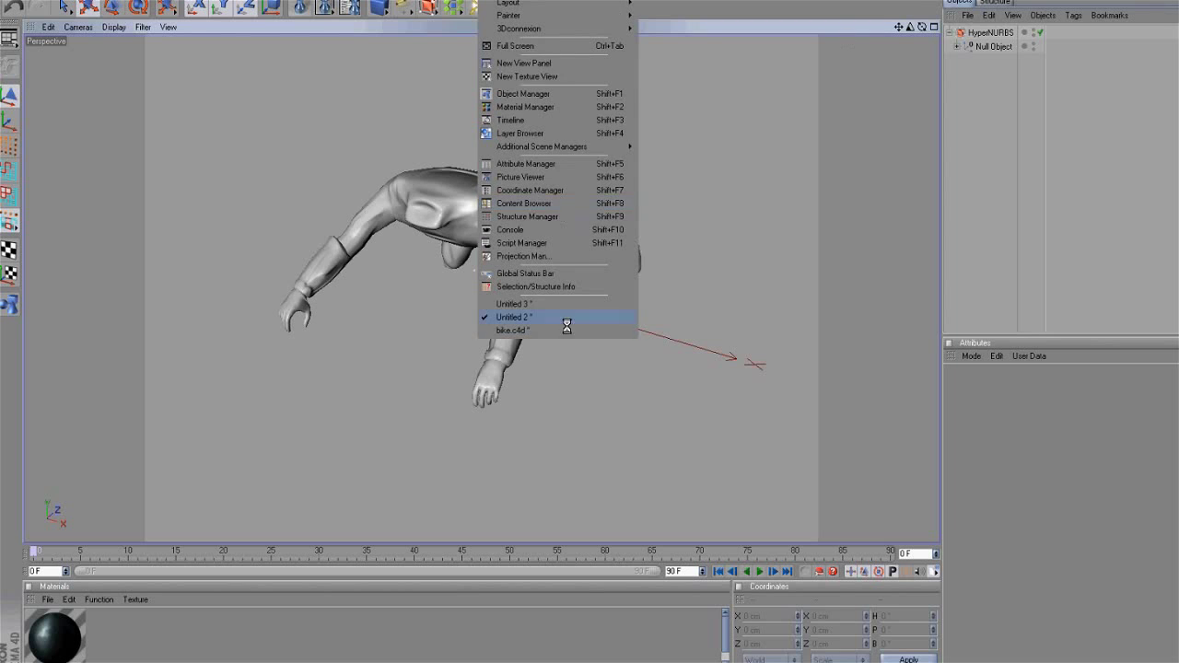
{"action": "left_click", "coordinate": [536, 303]}
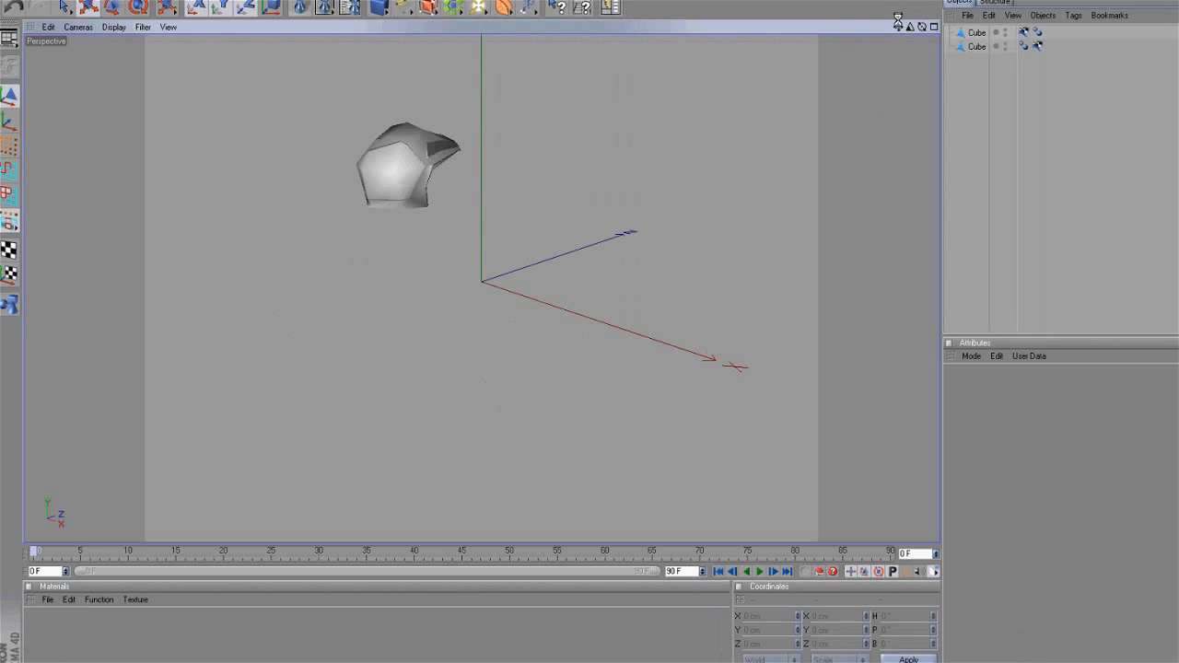
{"action": "left_click_drag", "start_coordinate": [898, 27], "coordinate": [830, 120]}
{"action": "scroll", "coordinate": [743, 187], "scroll_direction": "up", "scroll_amount": 5}
{"action": "left_click", "coordinate": [552, 212]}
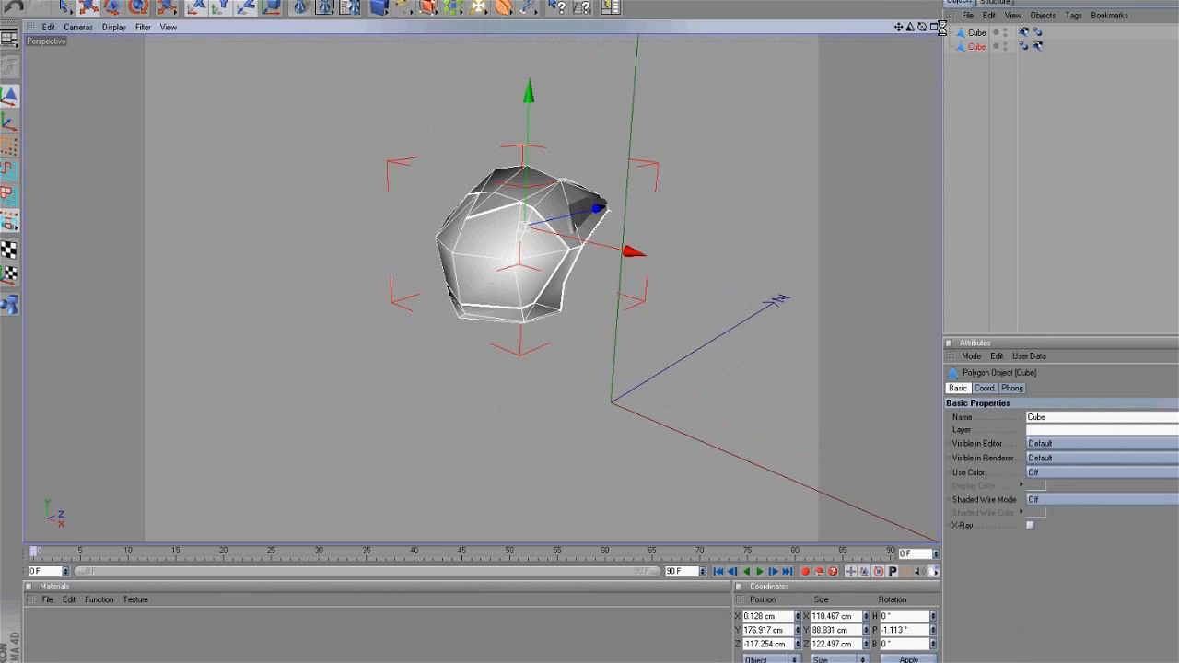
{"action": "left_click_drag", "start_coordinate": [923, 26], "coordinate": [723, 233]}
{"action": "left_click", "coordinate": [722, 233]}
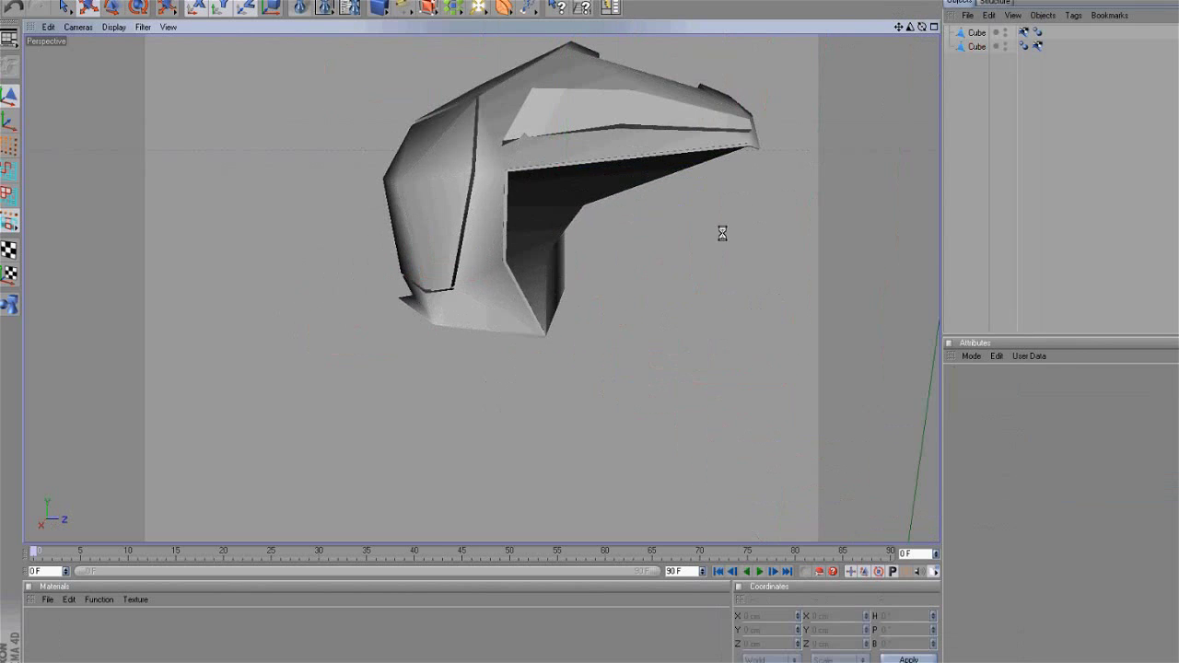
{"action": "left_click_drag", "start_coordinate": [922, 27], "coordinate": [651, 317]}
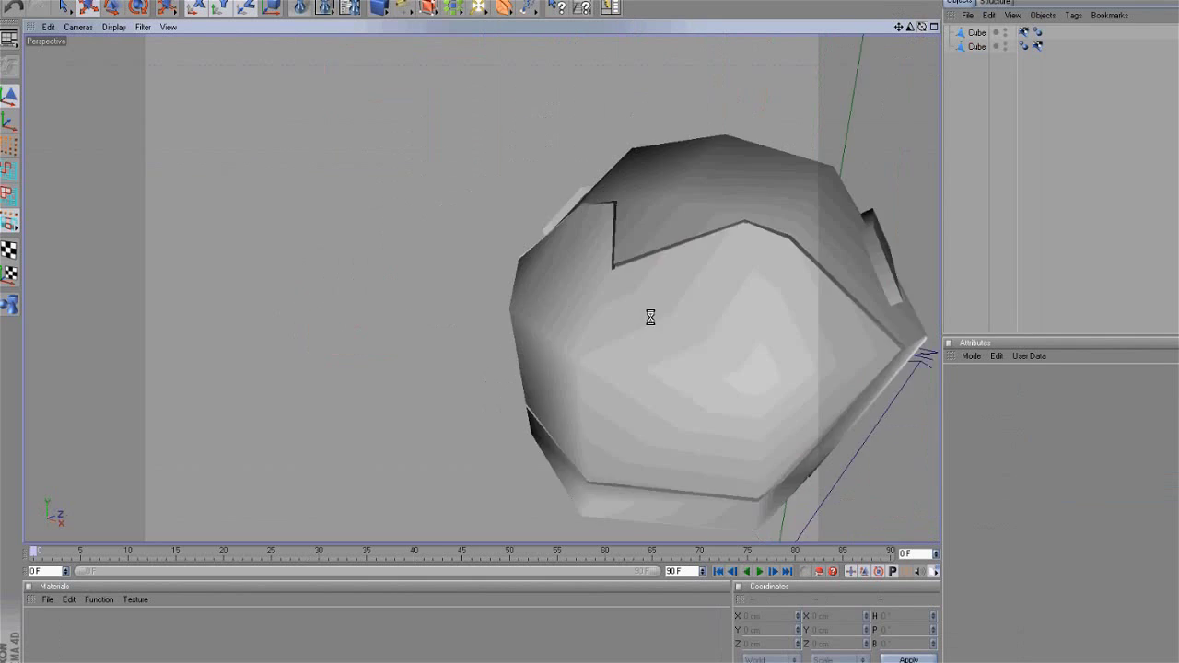
Step: Add a HyperNURBS object and place both Cube meshes of the helmet inside it
{"action": "left_click", "coordinate": [450, 8]}
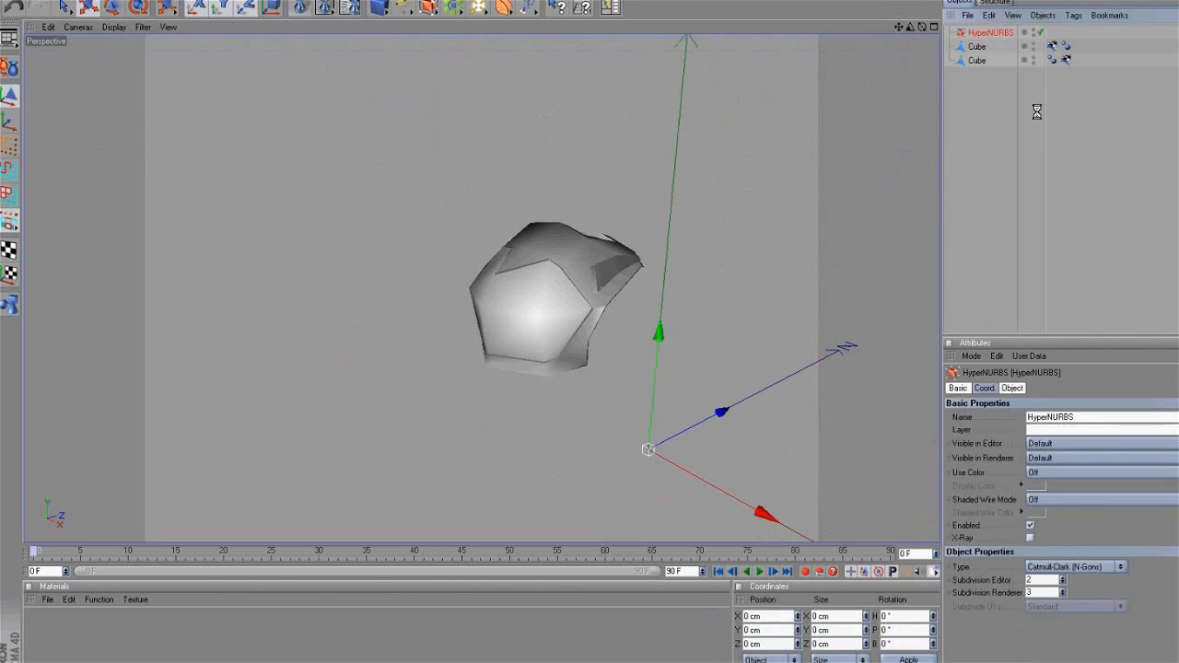
{"action": "left_click", "coordinate": [977, 60]}
{"action": "left_click", "coordinate": [969, 47], "text": "ctrl"}
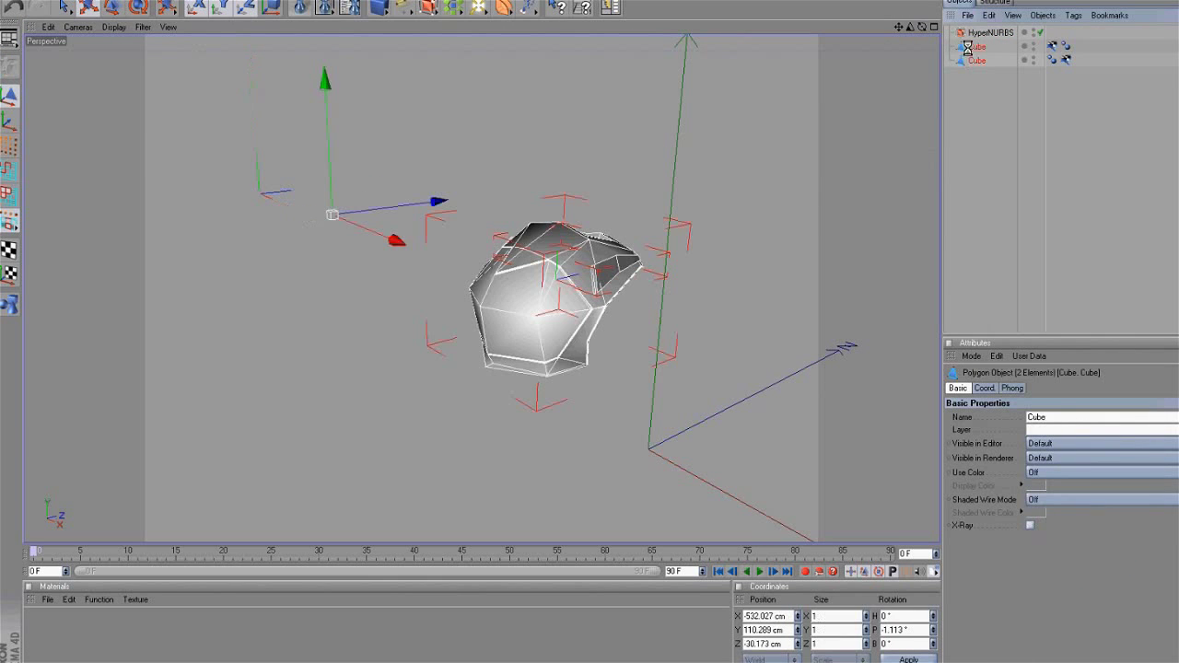
{"action": "left_click_drag", "start_coordinate": [974, 46], "coordinate": [974, 34]}
{"action": "left_click", "coordinate": [991, 76]}
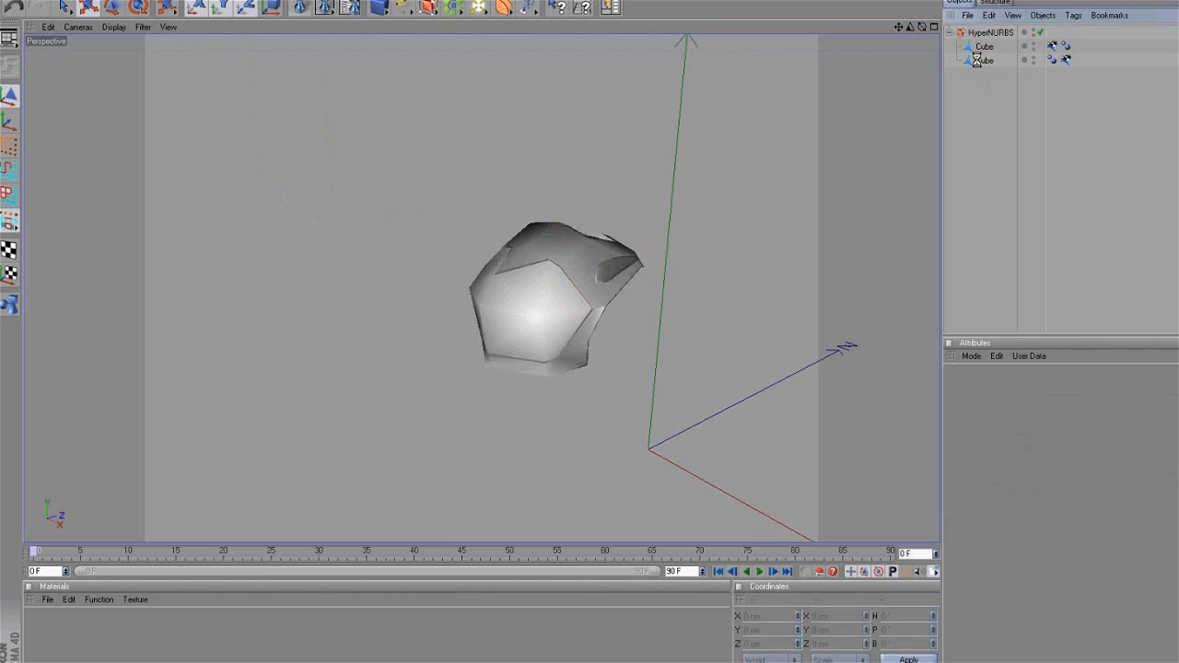
Step: Add a second HyperNURBS object, place one of the helmet's Cube meshes inside it, and render a preview of the helmet
{"action": "left_click", "coordinate": [435, 6]}
{"action": "left_click_drag", "start_coordinate": [988, 74], "coordinate": [659, 323]}
{"action": "left_click", "coordinate": [708, 210]}
{"action": "scroll", "coordinate": [709, 210], "scroll_direction": "up", "scroll_amount": 2}
{"action": "left_click", "coordinate": [303, 7]}
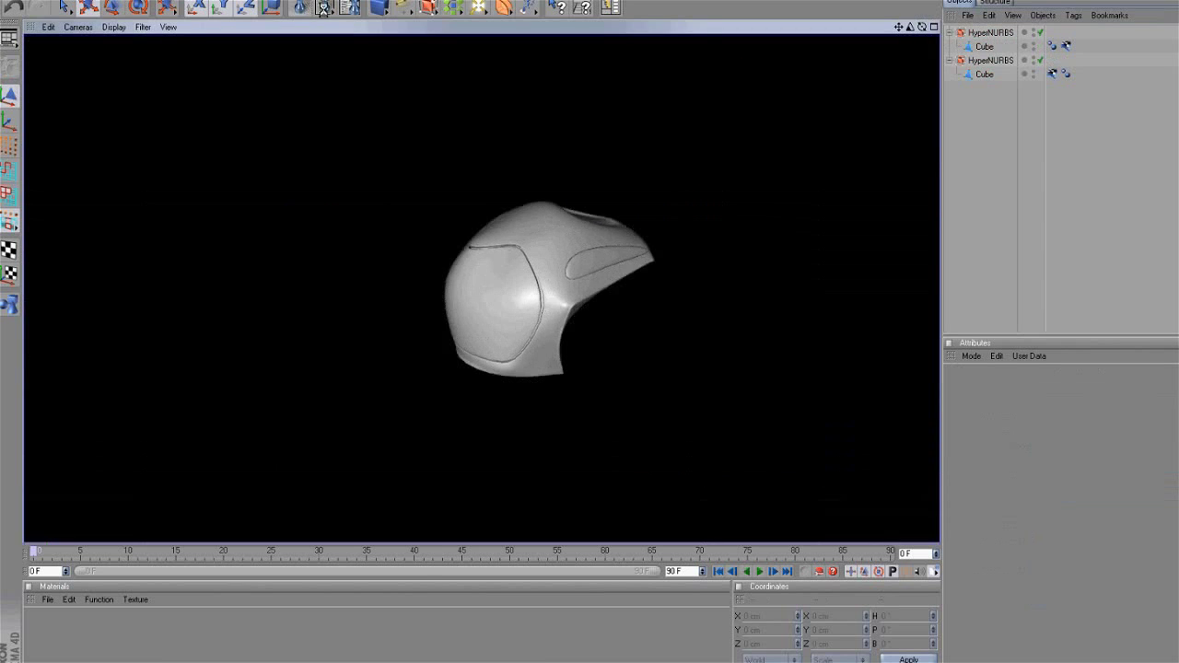
Step: Cut both HyperNURBS helmet groups and paste them into the bike.c4d document
{"action": "left_click_drag", "start_coordinate": [998, 98], "coordinate": [960, 33]}
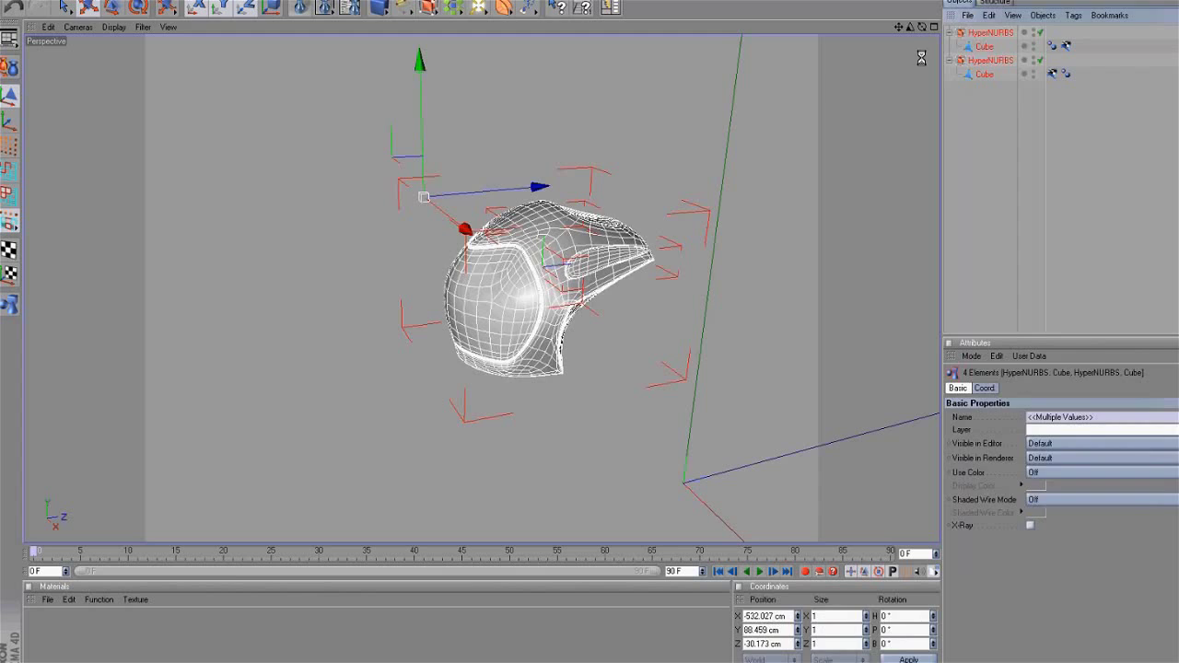
{"action": "key", "text": "ctrl+x"}
{"action": "left_click", "coordinate": [497, 0]}
{"action": "left_click", "coordinate": [512, 330]}
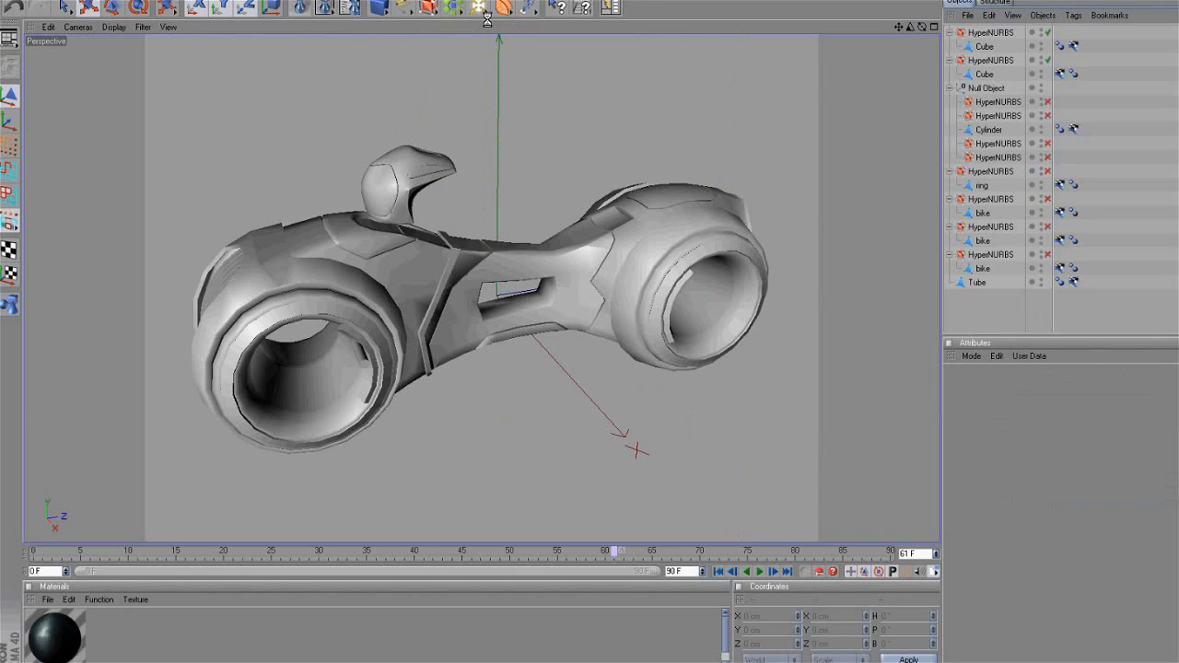
Step: Move the HyperNURBS group with the rider's body from the Untitled 2 document into bike.c4d
{"action": "left_click", "coordinate": [488, 3]}
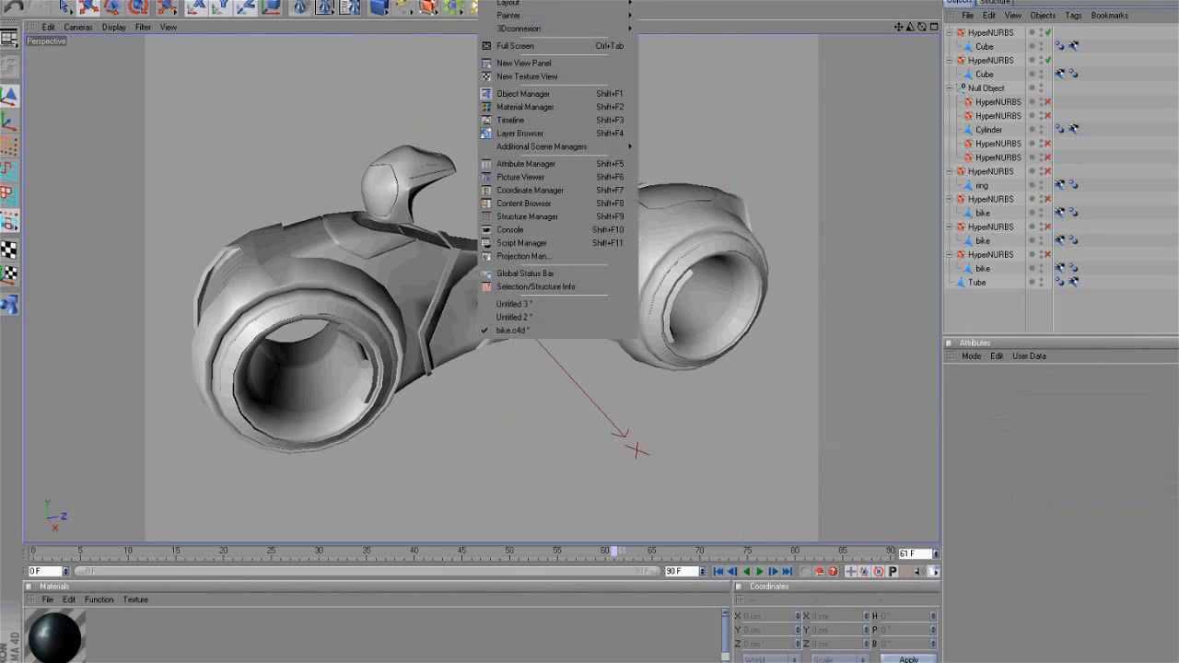
{"action": "left_click", "coordinate": [541, 306]}
{"action": "left_click_drag", "start_coordinate": [1015, 87], "coordinate": [993, 33]}
{"action": "key", "text": "Delete"}
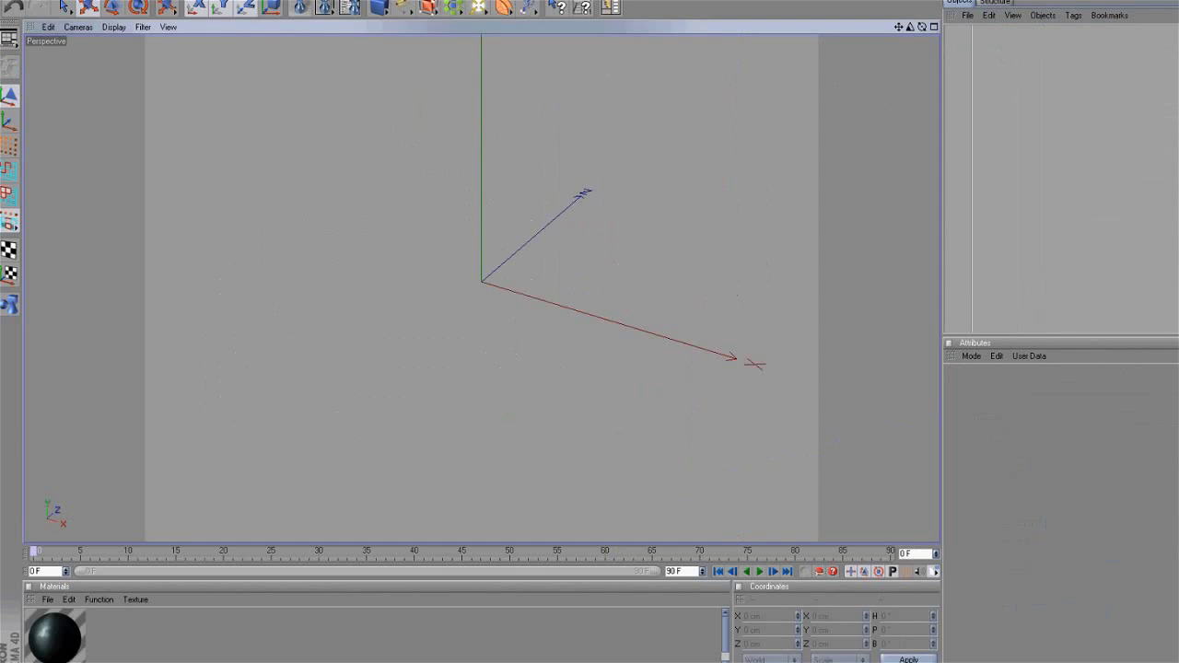
{"action": "left_click", "coordinate": [512, 1]}
{"action": "left_click", "coordinate": [532, 318]}
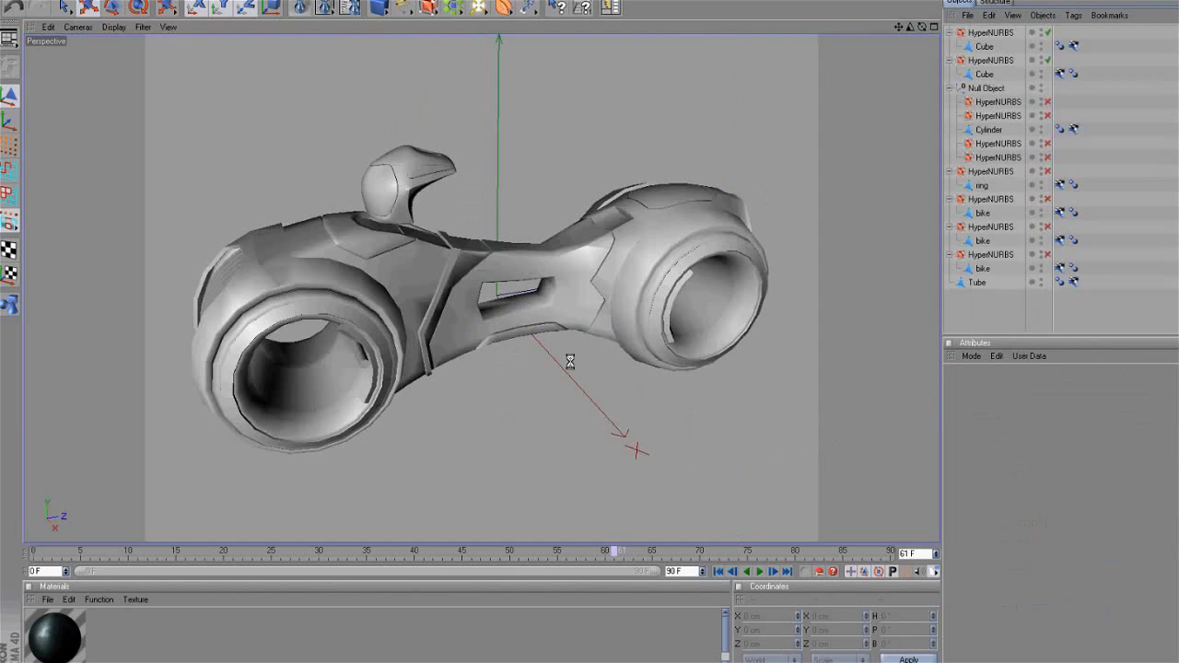
{"action": "left_click", "coordinate": [649, 406]}
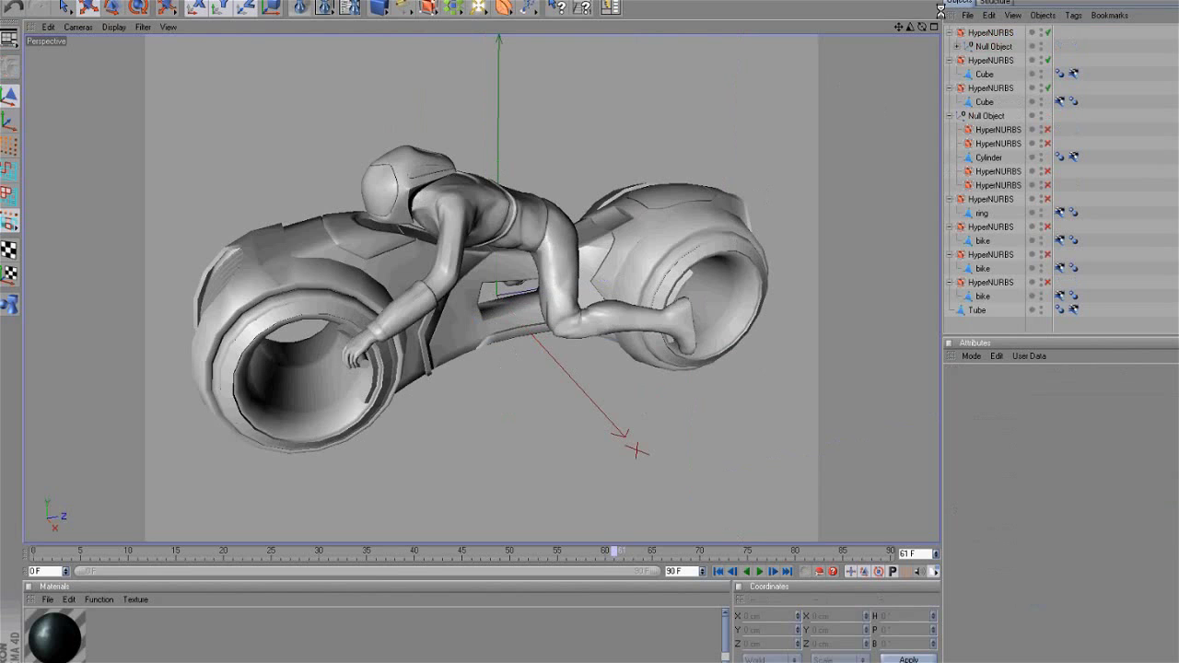
Step: Add a cube behind the rider in the Right view and reduce its height to about 97 cm
{"action": "left_click_drag", "start_coordinate": [923, 27], "coordinate": [658, 322]}
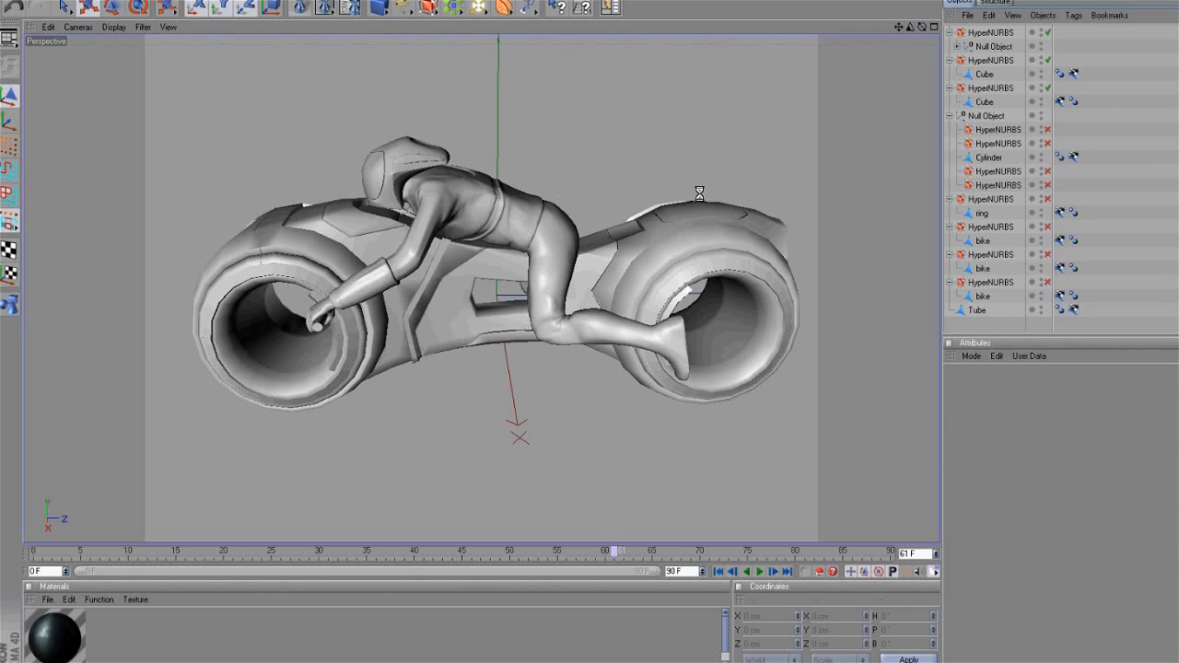
{"action": "middle_click", "coordinate": [726, 202]}
{"action": "middle_click", "coordinate": [405, 368]}
{"action": "scroll", "coordinate": [479, 313], "scroll_direction": "down", "scroll_amount": 4}
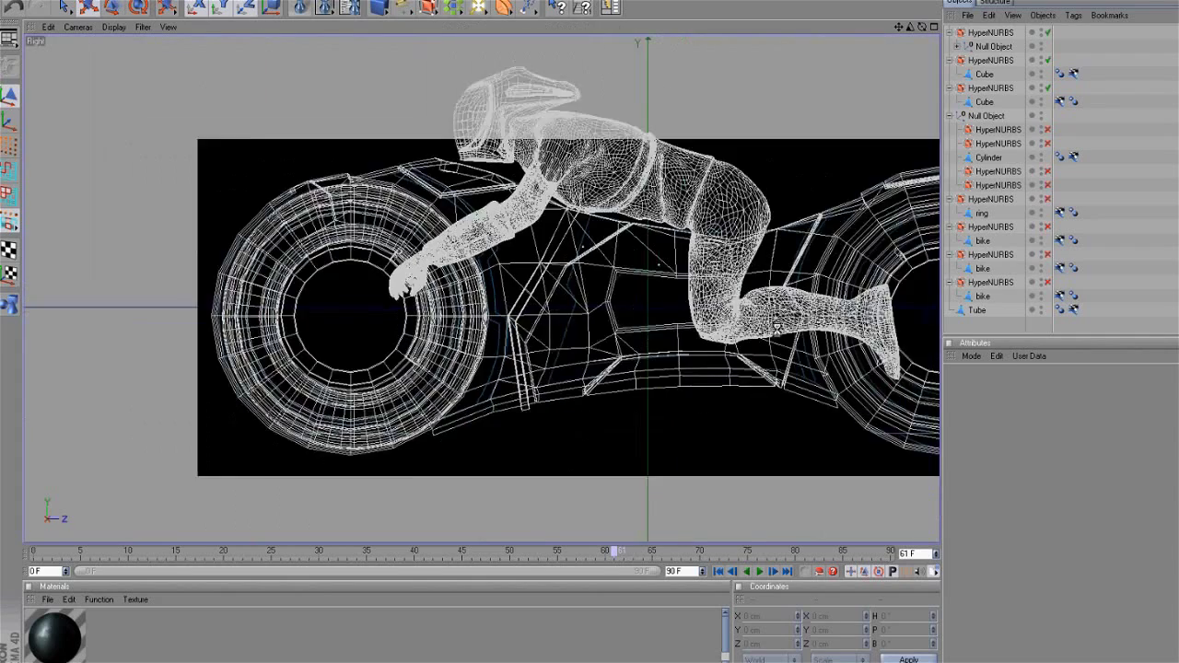
{"action": "left_click_drag", "start_coordinate": [897, 30], "coordinate": [784, 39]}
{"action": "scroll", "coordinate": [602, 174], "scroll_direction": "up", "scroll_amount": 1}
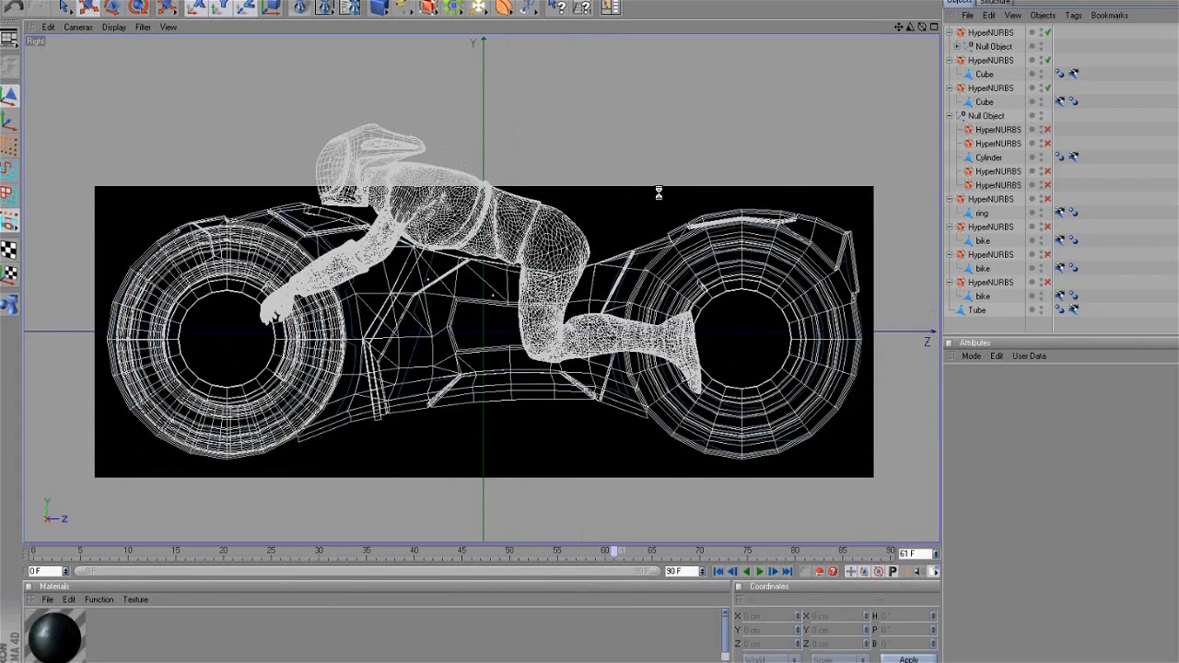
{"action": "left_click_drag", "start_coordinate": [378, 7], "coordinate": [398, 19]}
{"action": "scroll", "coordinate": [603, 198], "scroll_direction": "down", "scroll_amount": 2}
{"action": "left_click_drag", "start_coordinate": [551, 331], "coordinate": [707, 332]}
{"action": "left_click_drag", "start_coordinate": [640, 267], "coordinate": [641, 152]}
{"action": "scroll", "coordinate": [644, 265], "scroll_direction": "up", "scroll_amount": 3}
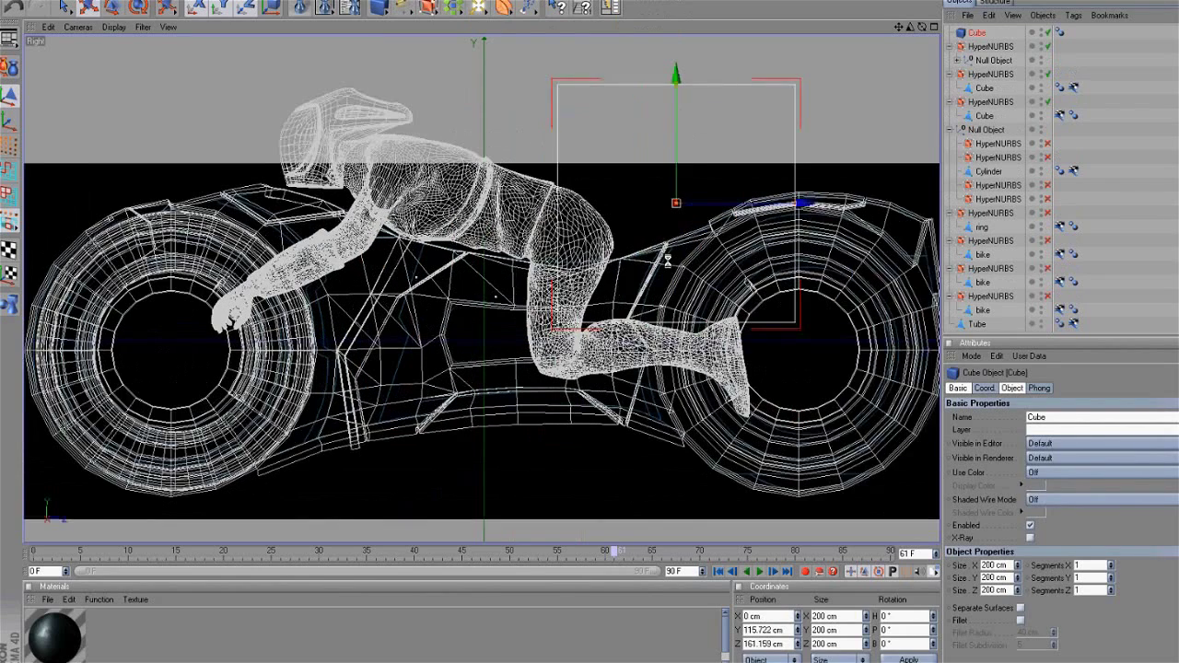
{"action": "left_click_drag", "start_coordinate": [689, 75], "coordinate": [688, 136]}
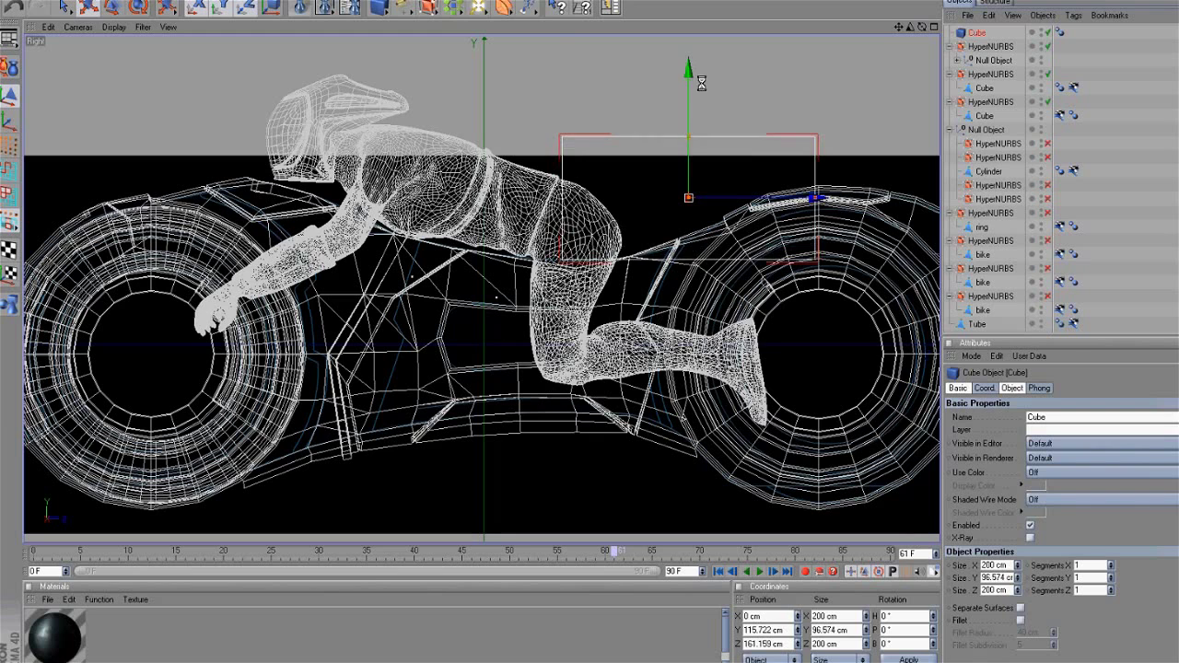
Step: Flatten the cube to about 35 cm high and position it above the rider's back at about Y 189 cm, Z 37 cm
{"action": "left_click_drag", "start_coordinate": [688, 181], "coordinate": [680, 124]}
{"action": "scroll", "coordinate": [737, 95], "scroll_direction": "down", "scroll_amount": 1}
{"action": "left_click_drag", "start_coordinate": [803, 145], "coordinate": [630, 320]}
{"action": "left_click_drag", "start_coordinate": [529, 107], "coordinate": [529, 80]}
{"action": "scroll", "coordinate": [634, 137], "scroll_direction": "up", "scroll_amount": 1}
{"action": "left_click_drag", "start_coordinate": [902, 33], "coordinate": [530, 163]}
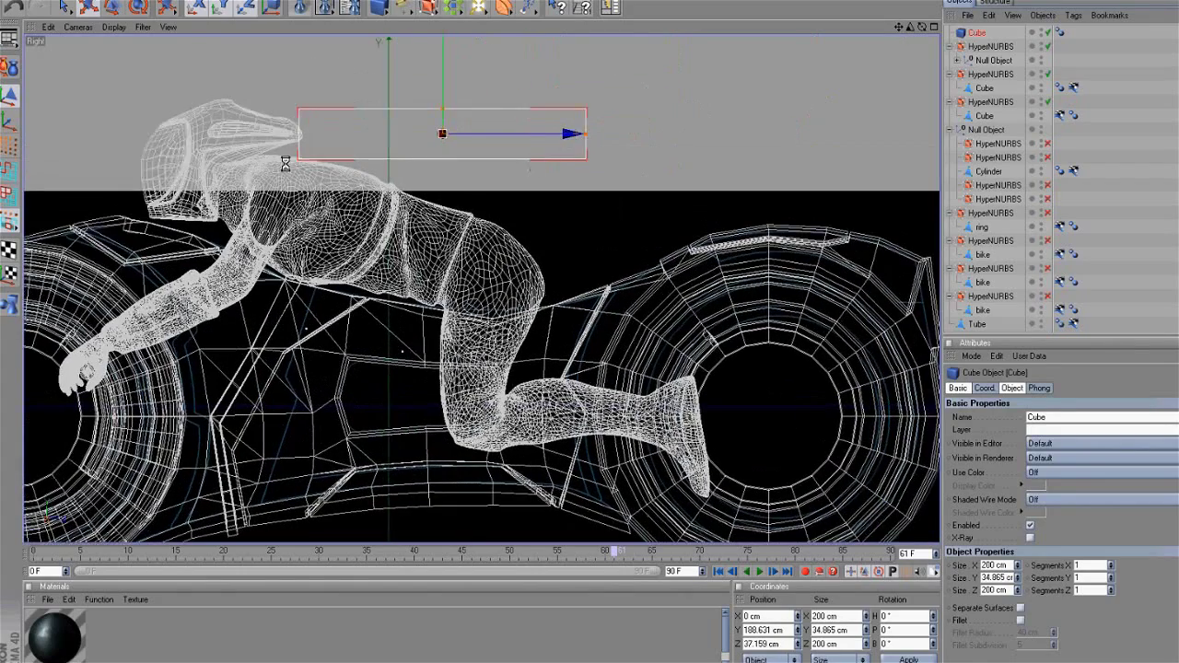
Step: Make the cube editable and lower its rear points by about 54 cm
{"action": "left_click", "coordinate": [66, 8]}
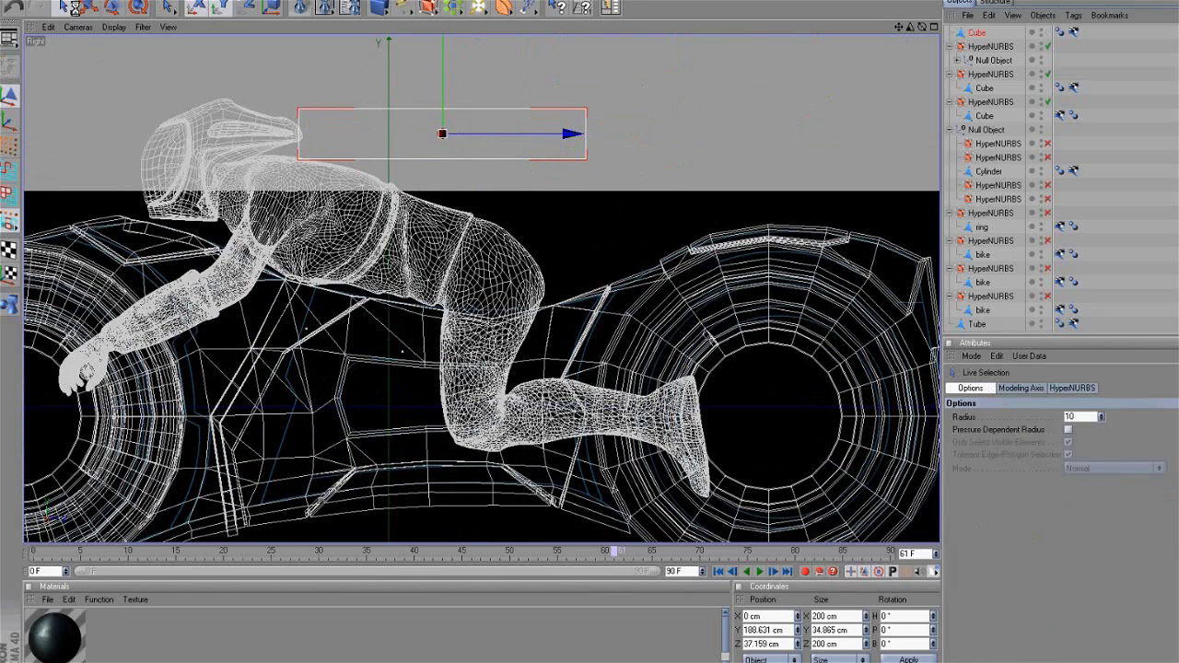
{"action": "left_click", "coordinate": [236, 105]}
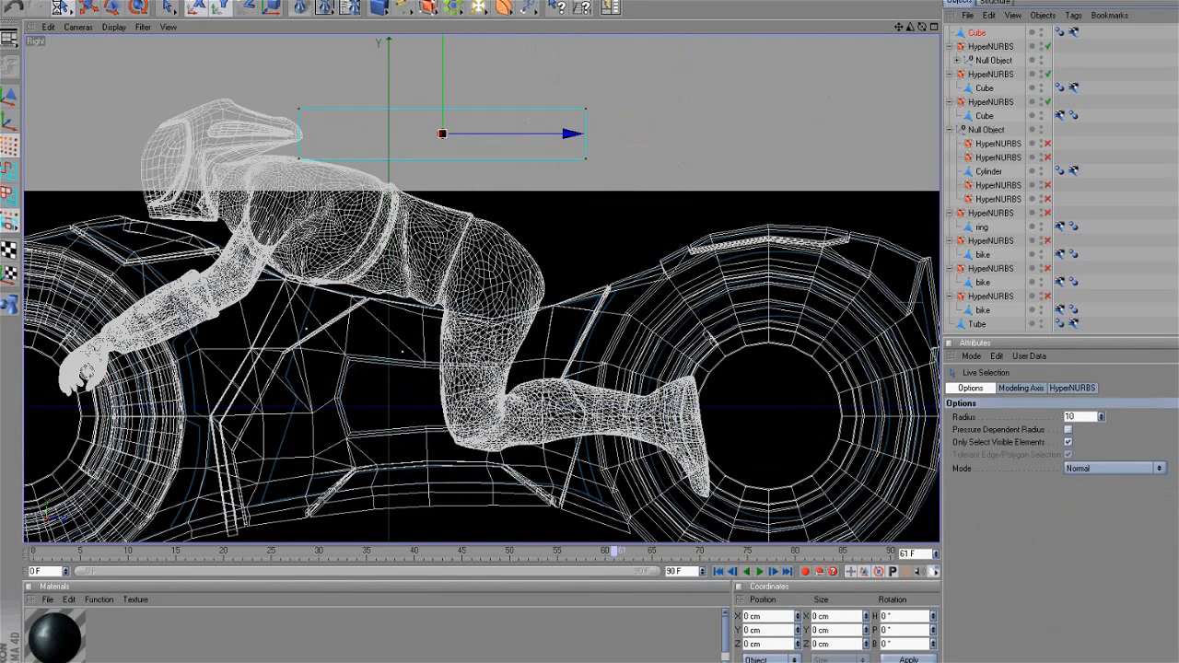
{"action": "left_click_drag", "start_coordinate": [62, 7], "coordinate": [119, 21]}
{"action": "left_click_drag", "start_coordinate": [543, 76], "coordinate": [626, 189]}
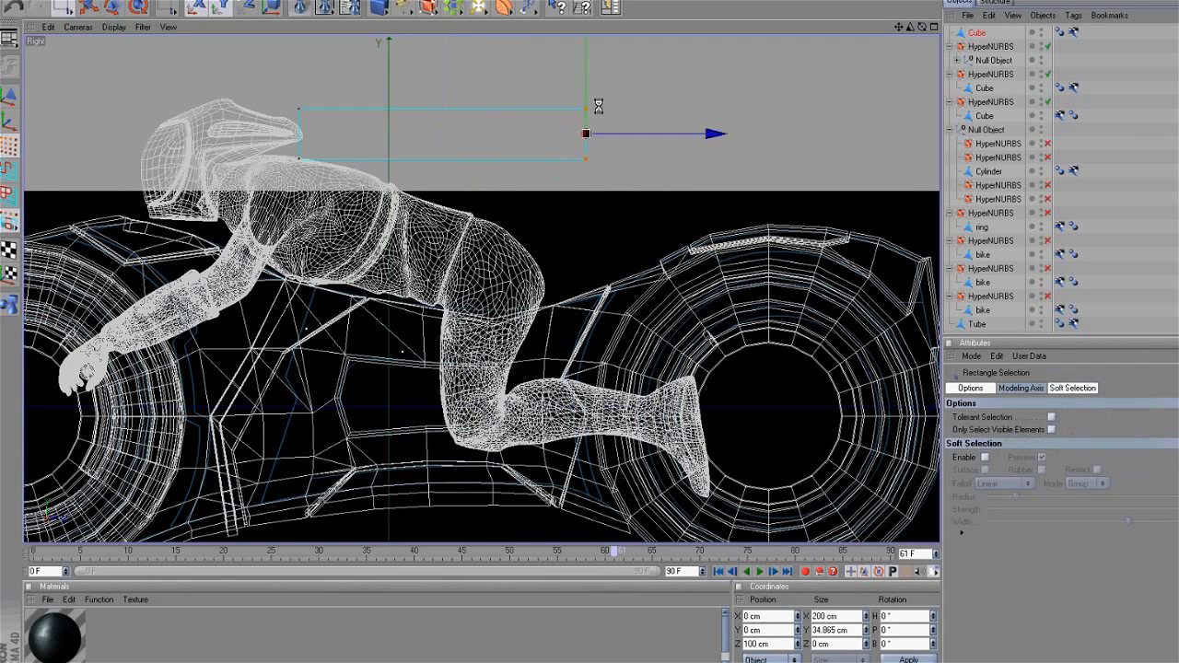
{"action": "left_click_drag", "start_coordinate": [586, 119], "coordinate": [660, 320]}
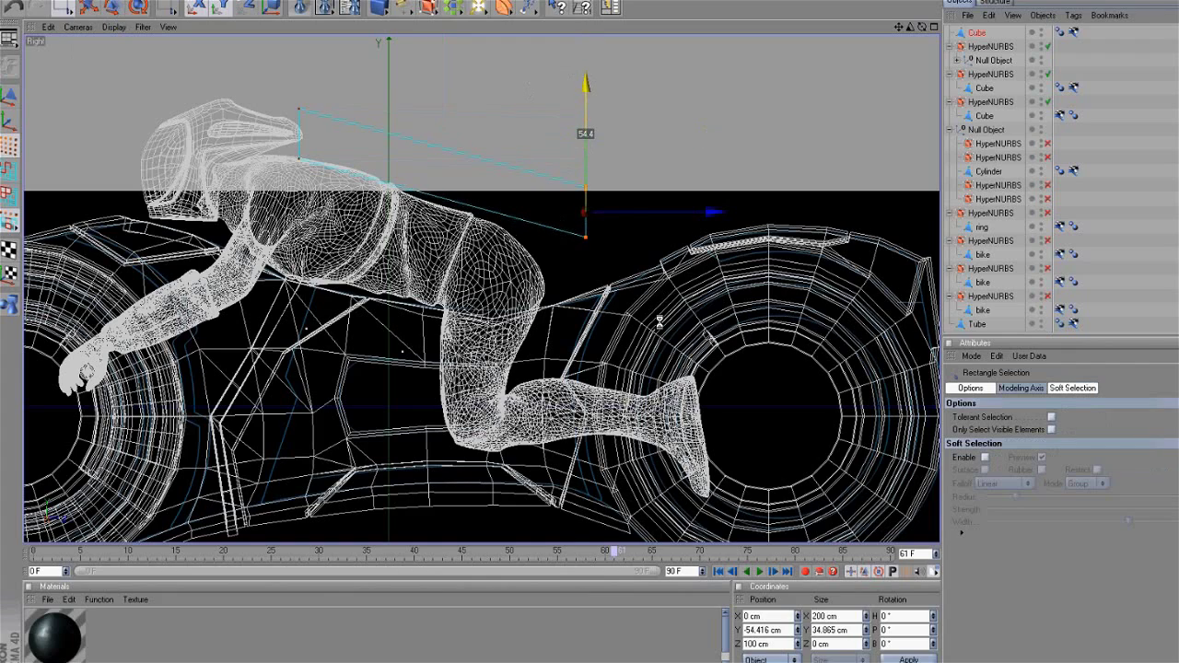
Step: Reposition the cube's front points and shift its lower rear points forward so the block follows the slope of the rider's back
{"action": "scroll", "coordinate": [637, 103], "scroll_direction": "up", "scroll_amount": 1}
{"action": "left_click_drag", "start_coordinate": [899, 28], "coordinate": [975, 49]}
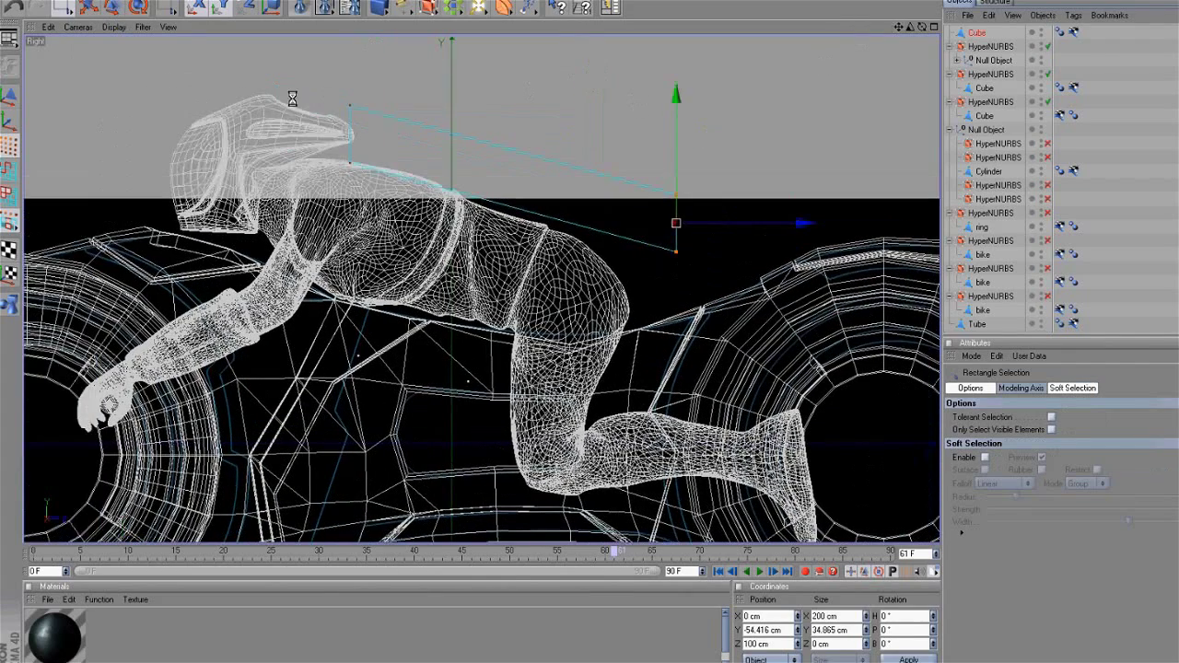
{"action": "left_click_drag", "start_coordinate": [312, 86], "coordinate": [372, 146]}
{"action": "mouse_move", "coordinate": [368, 135]}
{"action": "left_mouse_down"}
{"action": "mouse_move", "coordinate": [382, 136]}
{"action": "mouse_move", "coordinate": [327, 158]}
{"action": "mouse_move", "coordinate": [353, 134]}
{"action": "left_mouse_up"}
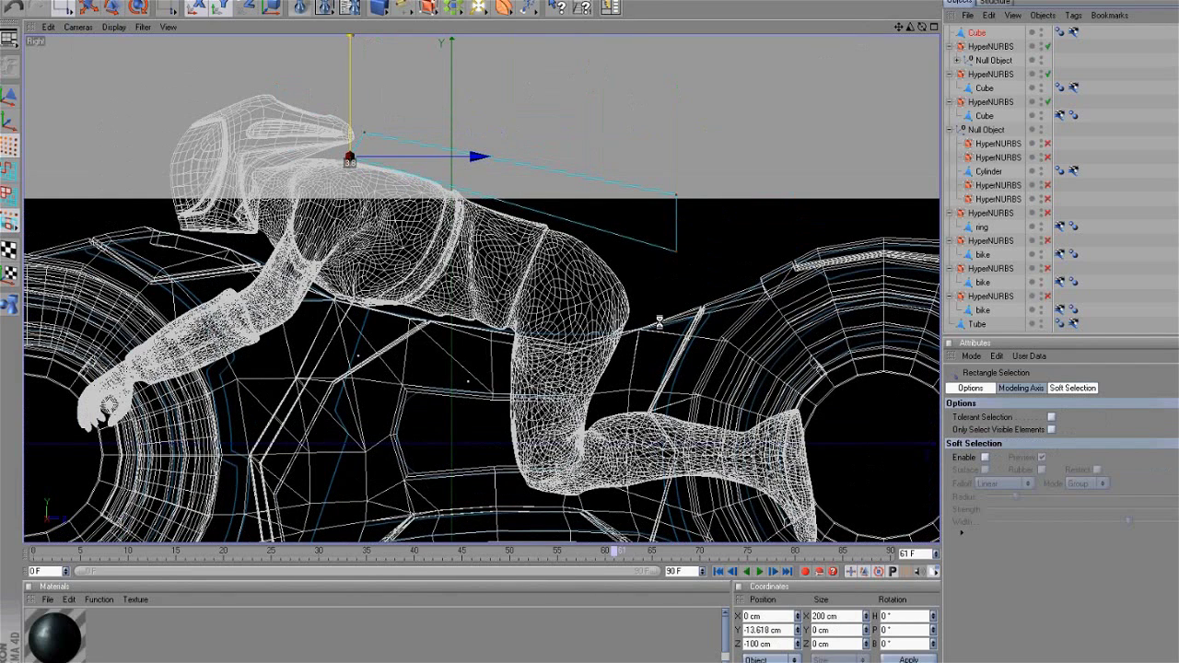
{"action": "left_click_drag", "start_coordinate": [702, 234], "coordinate": [635, 251]}
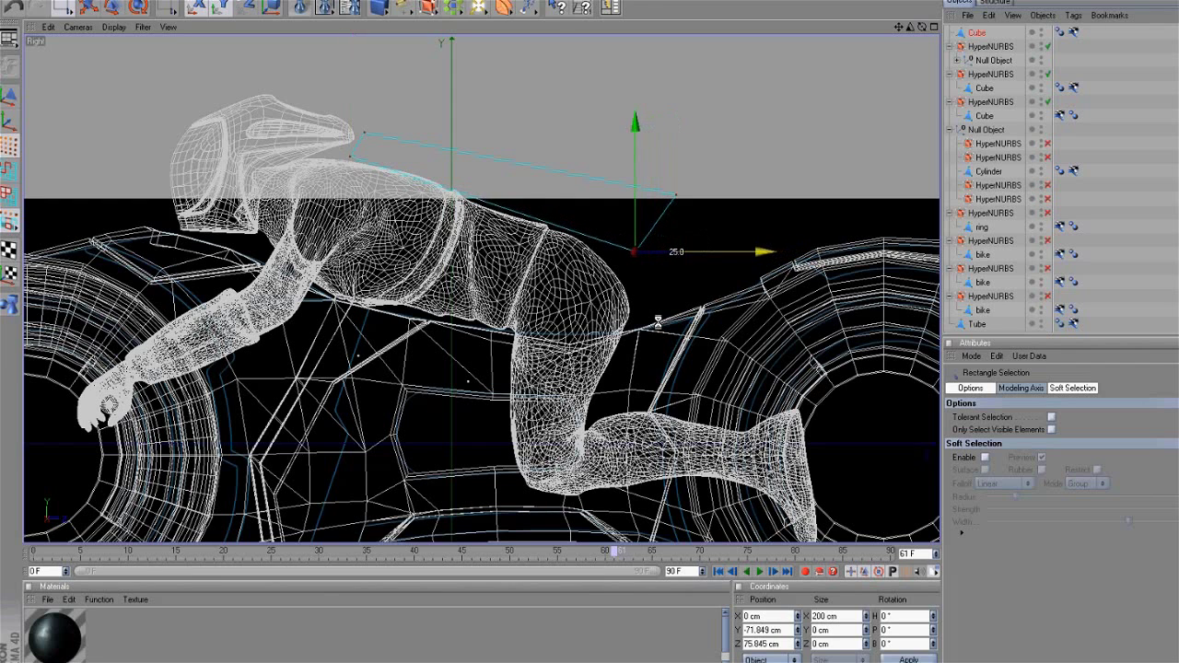
{"action": "left_click_drag", "start_coordinate": [658, 320], "coordinate": [648, 321]}
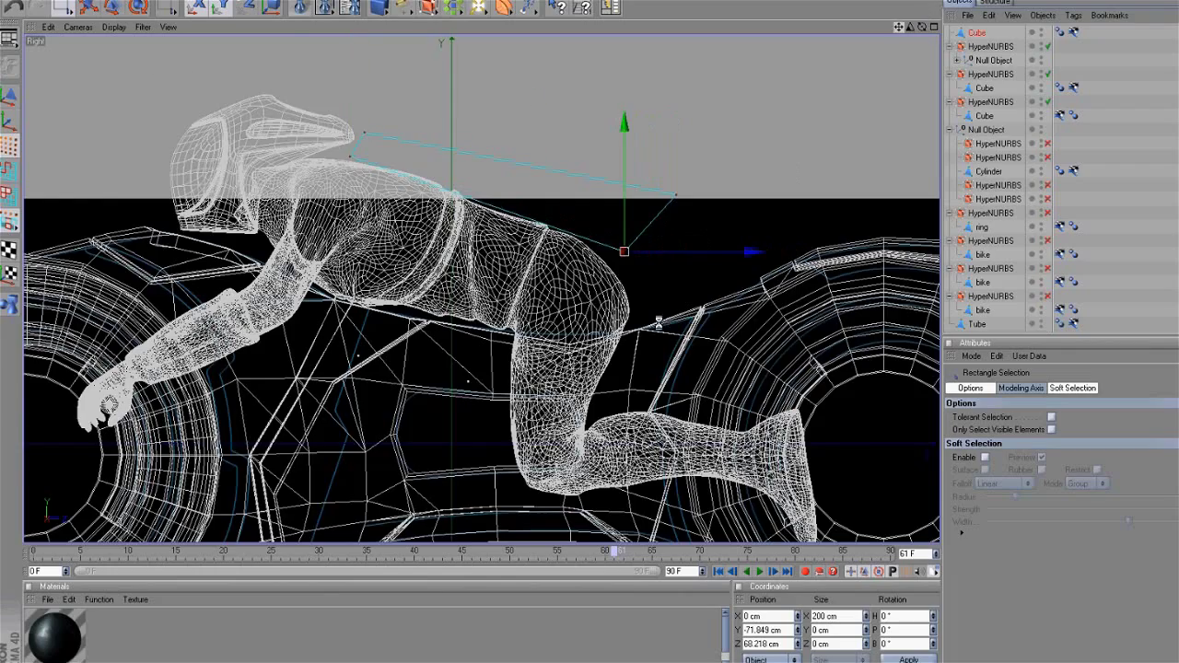
Step: Narrow the block to about 47 cm across the rider's back
{"action": "middle_click_drag", "start_coordinate": [659, 322], "coordinate": [500, 280], "text": "alt"}
{"action": "scroll", "coordinate": [615, 156], "scroll_direction": "up", "scroll_amount": 1}
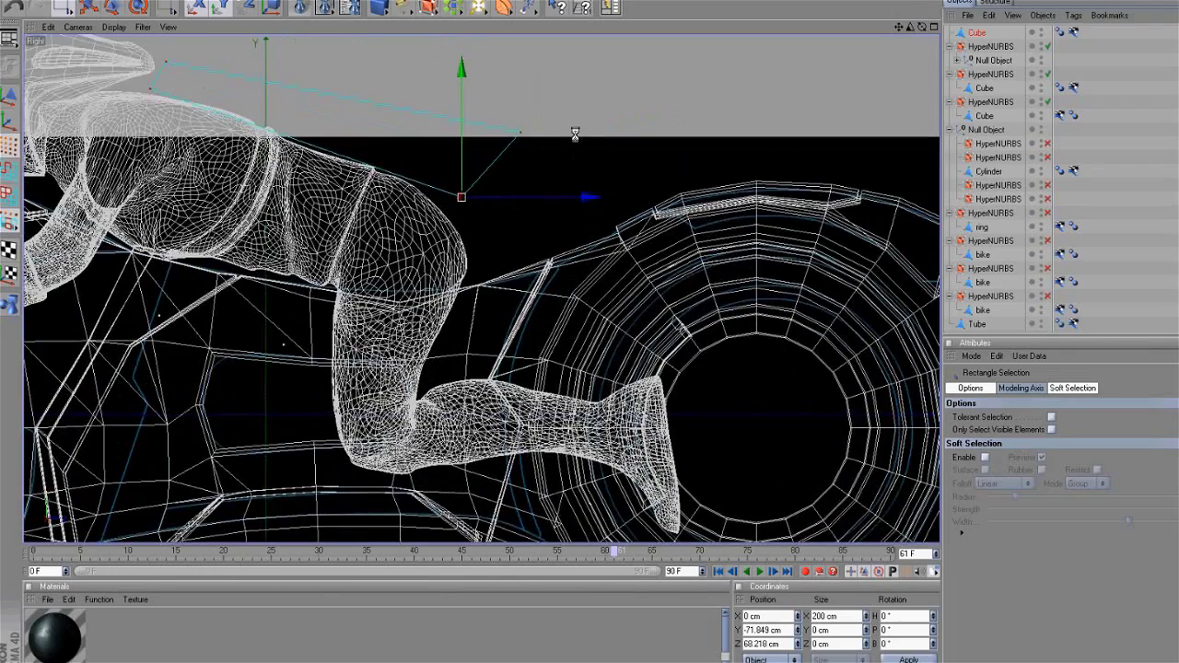
{"action": "middle_click", "coordinate": [554, 145]}
{"action": "middle_click", "coordinate": [429, 124]}
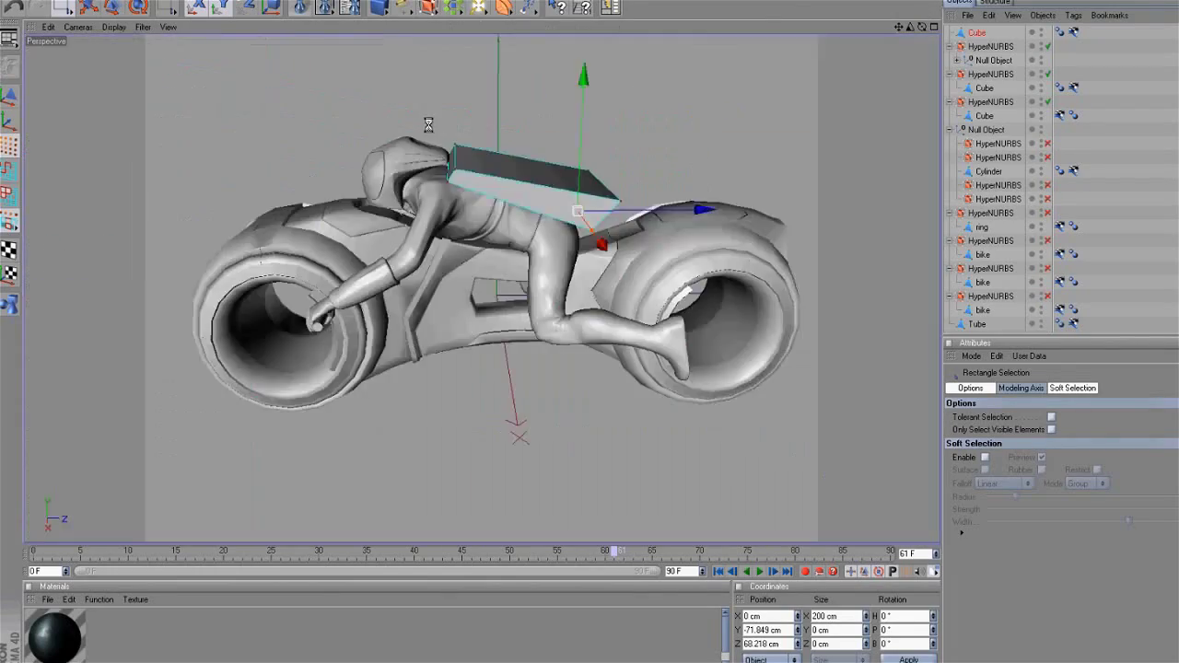
{"action": "left_click_drag", "start_coordinate": [924, 28], "coordinate": [660, 326]}
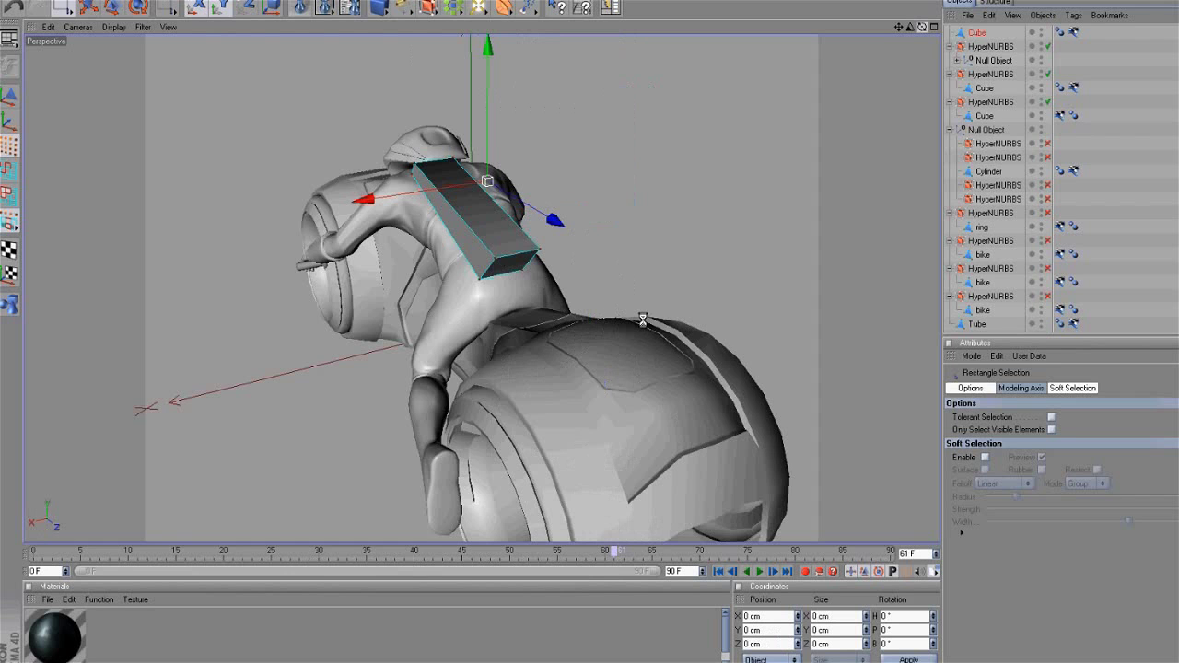
{"action": "left_click_drag", "start_coordinate": [643, 319], "coordinate": [665, 319]}
{"action": "scroll", "coordinate": [803, 231], "scroll_direction": "up", "scroll_amount": 5}
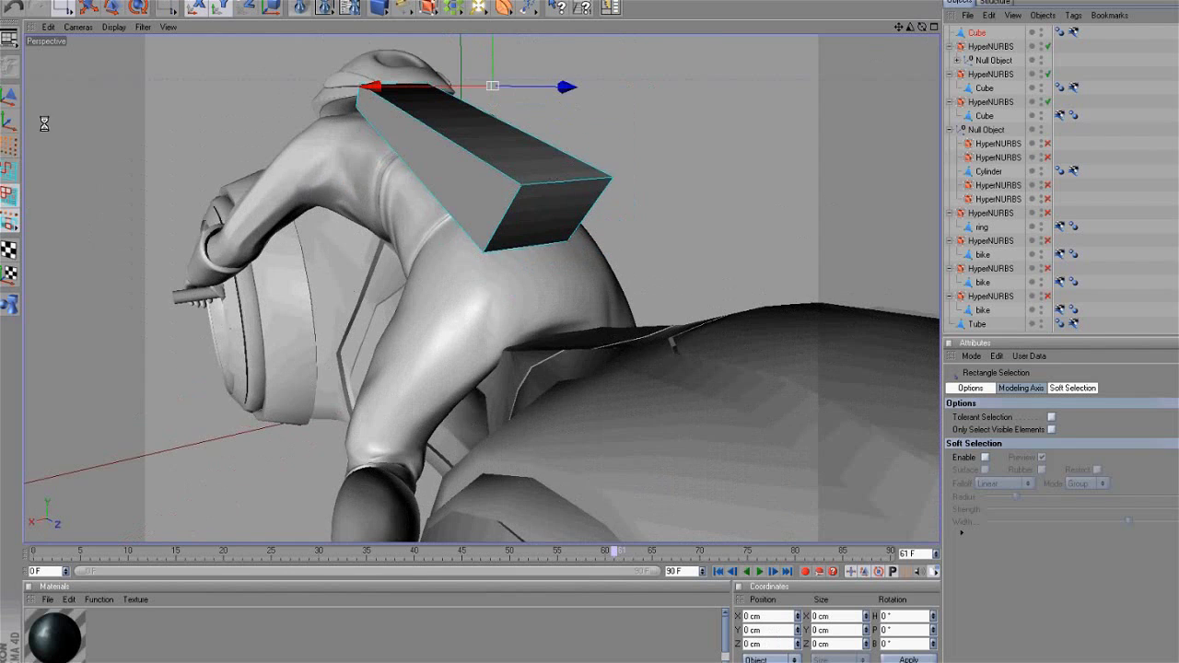
Step: Extrude the block's rear end face by about 17.1 cm
{"action": "left_click", "coordinate": [63, 10]}
{"action": "left_click", "coordinate": [542, 205]}
{"action": "right_click", "coordinate": [671, 215]}
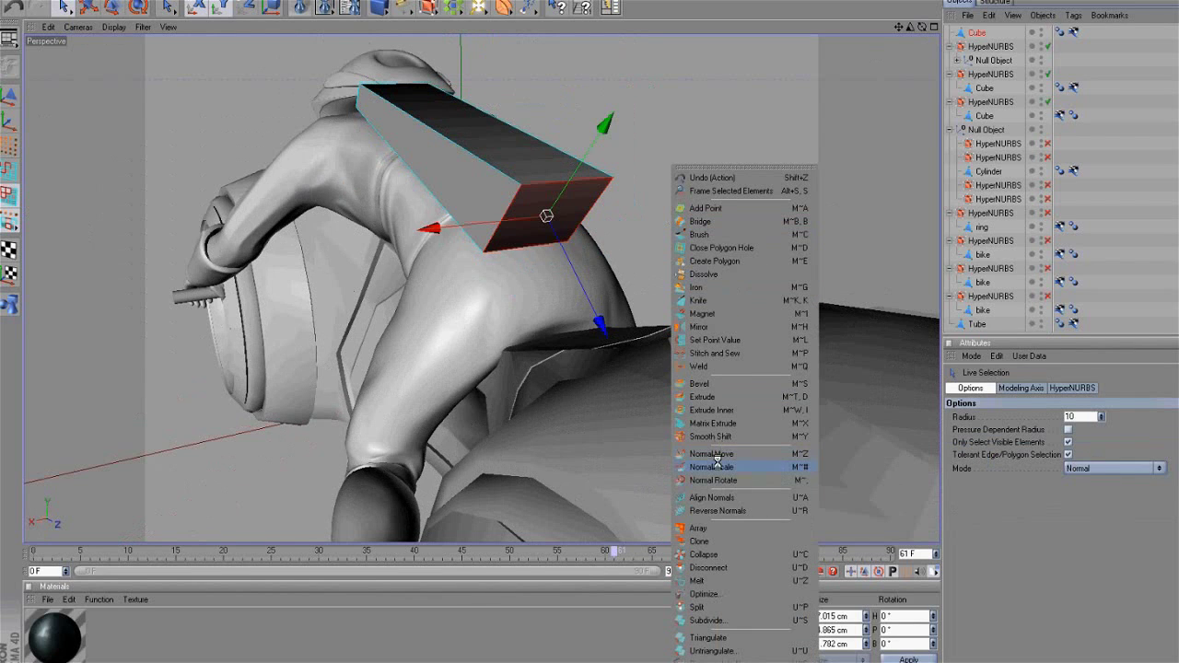
{"action": "left_click", "coordinate": [724, 394]}
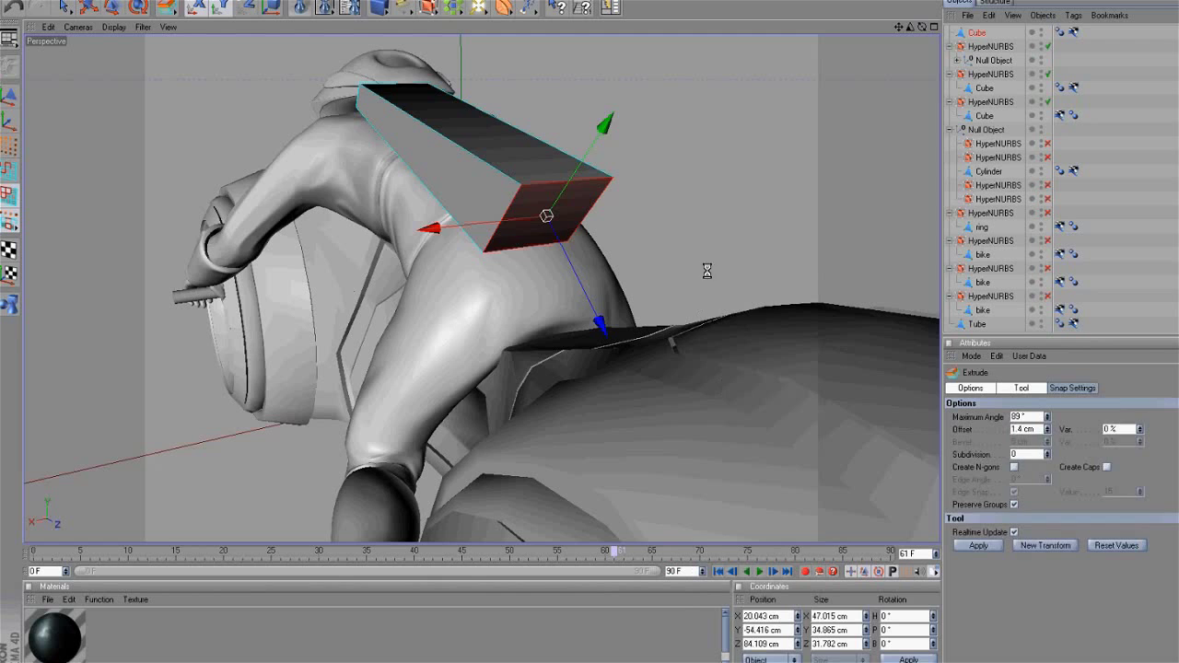
{"action": "left_click_drag", "start_coordinate": [708, 271], "coordinate": [771, 268]}
{"action": "middle_click", "coordinate": [772, 269]}
{"action": "middle_click", "coordinate": [787, 309]}
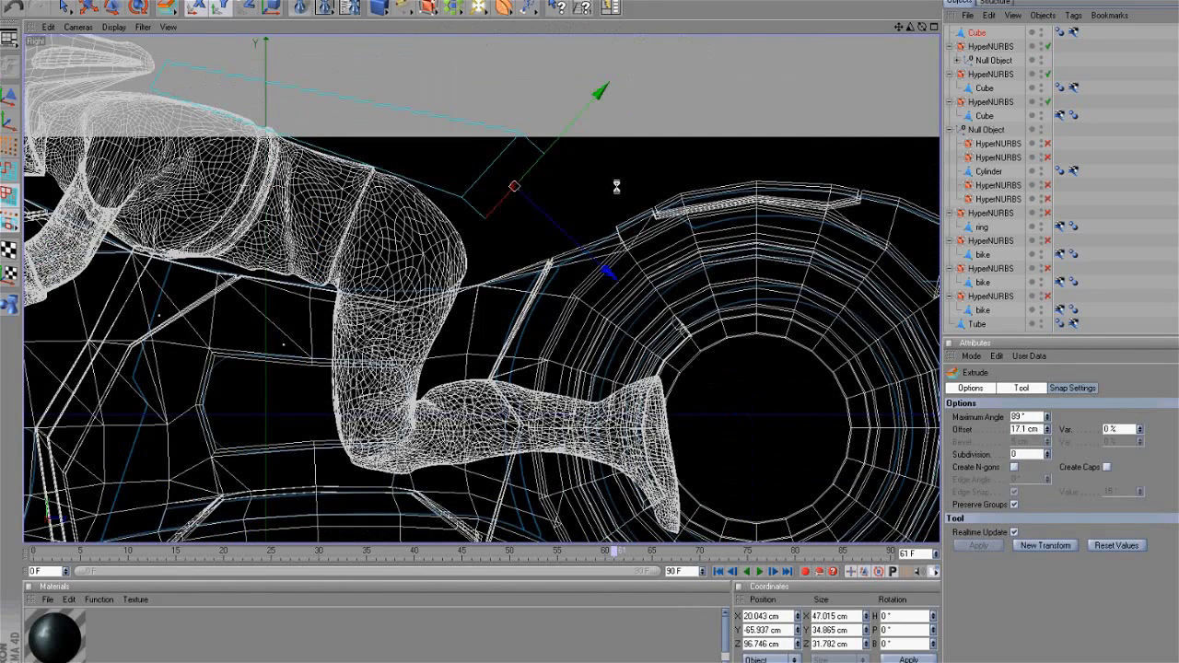
Step: Move the extruded end face down and back toward the rear wheel, to about Y -76.5 cm and Z 104.9 cm
{"action": "left_click", "coordinate": [88, 7]}
{"action": "left_click_drag", "start_coordinate": [610, 270], "coordinate": [660, 321]}
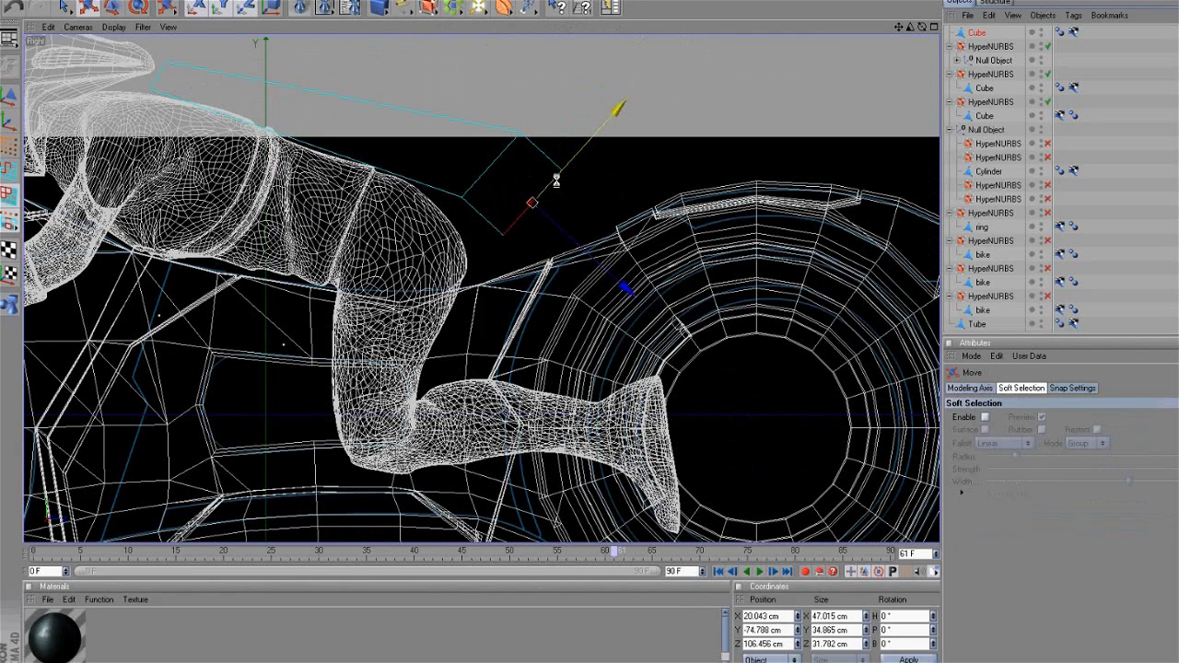
{"action": "left_click_drag", "start_coordinate": [555, 181], "coordinate": [552, 186]}
{"action": "left_click_drag", "start_coordinate": [659, 322], "coordinate": [658, 317]}
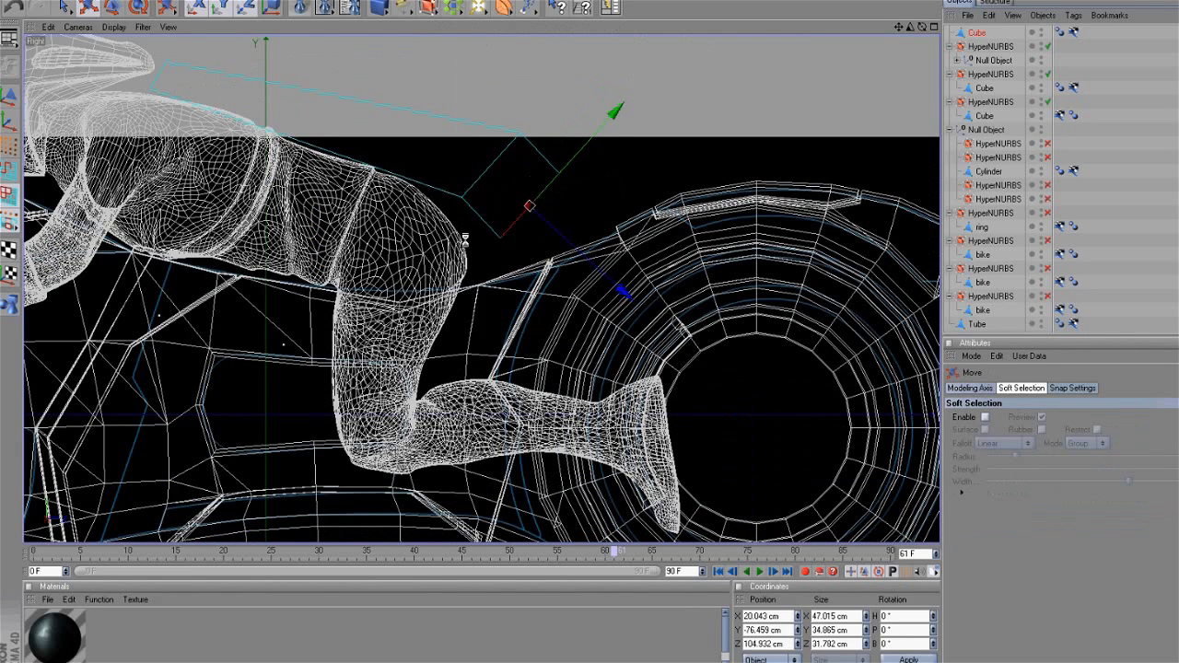
Step: Extrude the block's rear section sideways and its lower faces about 19.6 cm toward the bike body, lowering the new faces by 2.2 cm
{"action": "left_click", "coordinate": [467, 197]}
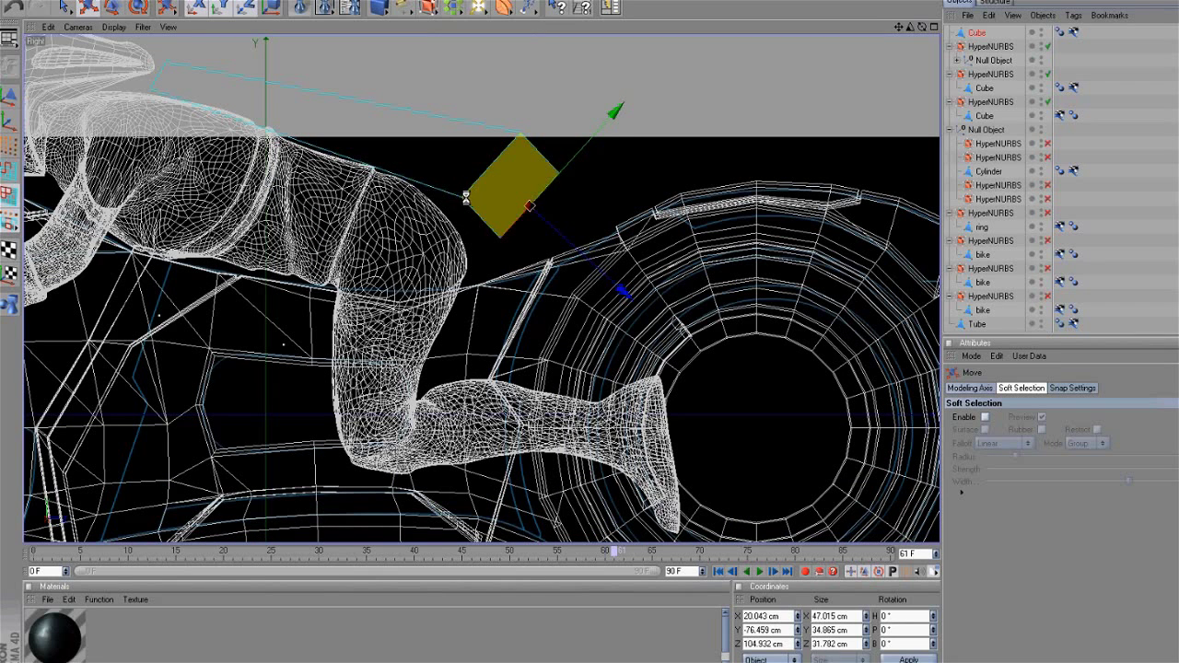
{"action": "left_click", "coordinate": [515, 195]}
{"action": "middle_click", "coordinate": [643, 158]}
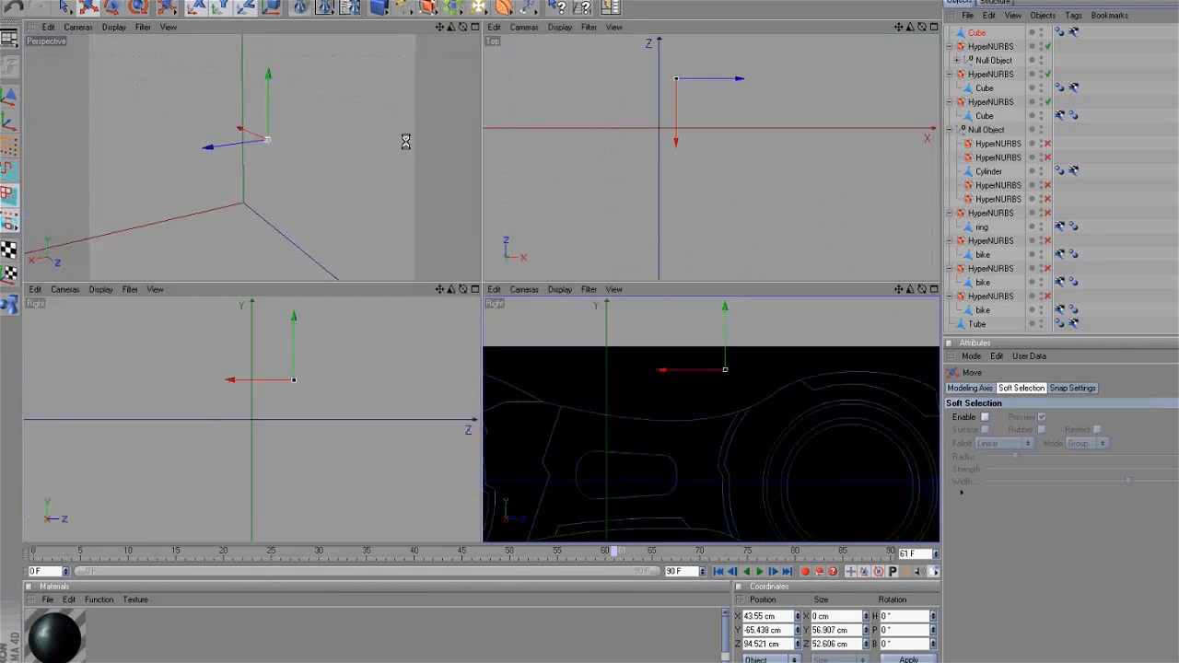
{"action": "middle_click", "coordinate": [405, 139]}
{"action": "left_click_drag", "start_coordinate": [924, 27], "coordinate": [657, 322]}
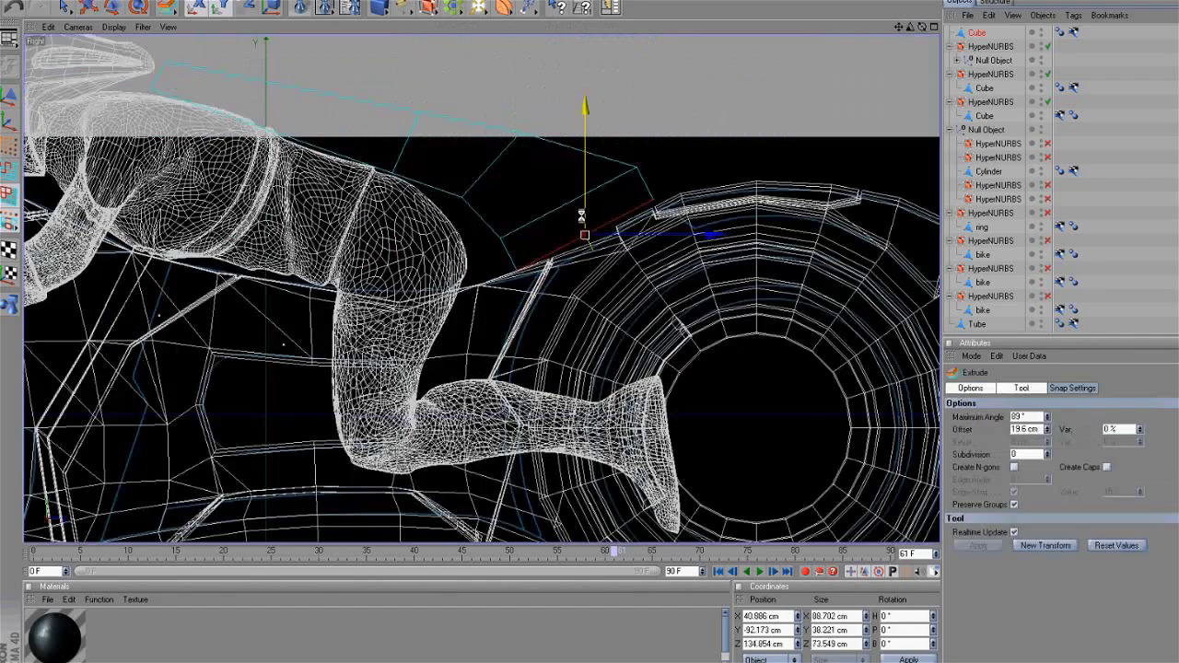
{"action": "left_click_drag", "start_coordinate": [581, 216], "coordinate": [581, 220]}
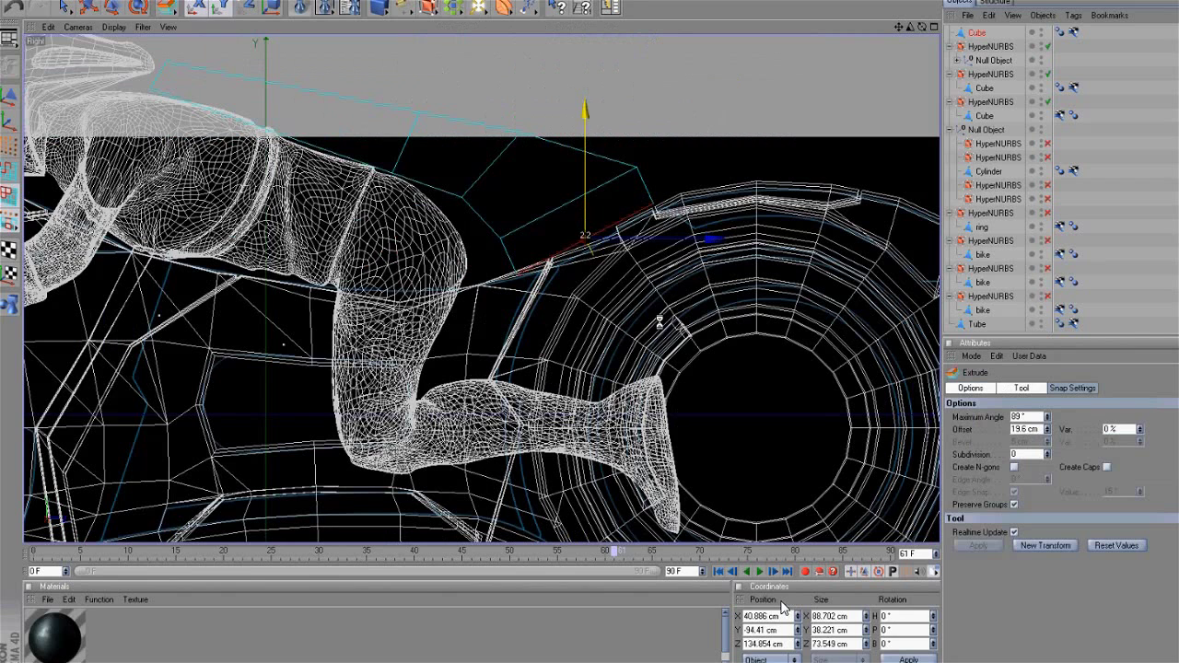
Step: Move the rear tip points of the block back over the rear wheel, to about Y -64.9 cm and Z 217.5 cm
{"action": "left_click", "coordinate": [8, 145]}
{"action": "left_click_drag", "start_coordinate": [62, 7], "coordinate": [99, 14]}
{"action": "left_click_drag", "start_coordinate": [674, 190], "coordinate": [638, 236]}
{"action": "left_click_drag", "start_coordinate": [707, 206], "coordinate": [791, 206]}
{"action": "mouse_move", "coordinate": [732, 171]}
{"action": "left_mouse_down"}
{"action": "mouse_move", "coordinate": [733, 143]}
{"action": "mouse_move", "coordinate": [732, 154]}
{"action": "left_mouse_up"}
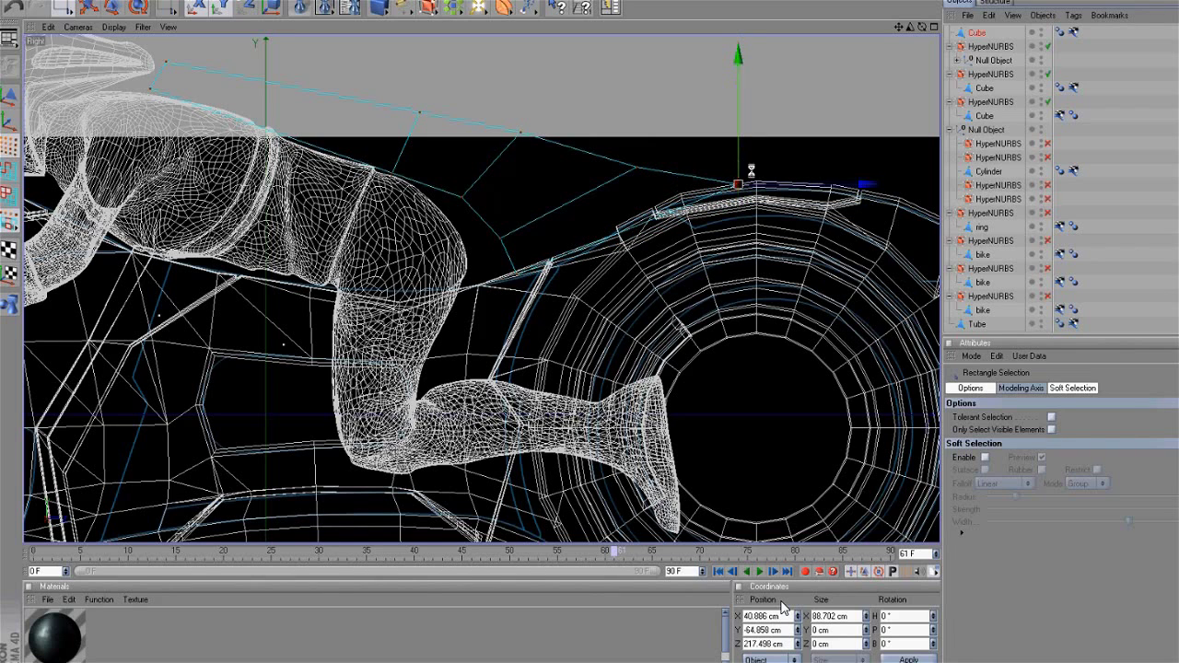
Step: Examine the part behind the rider in the perspective view, comparing its shape with HyperNURBS smoothing on and off
{"action": "middle_click", "coordinate": [615, 267]}
{"action": "middle_click", "coordinate": [391, 204]}
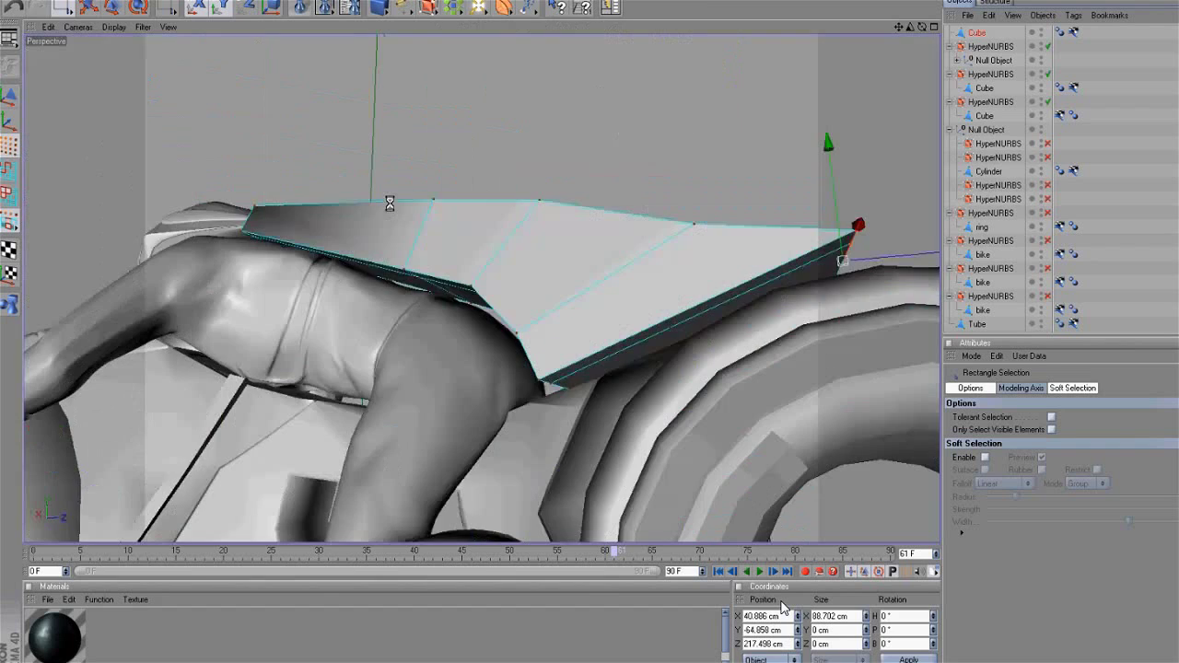
{"action": "left_click_drag", "start_coordinate": [922, 27], "coordinate": [728, 327]}
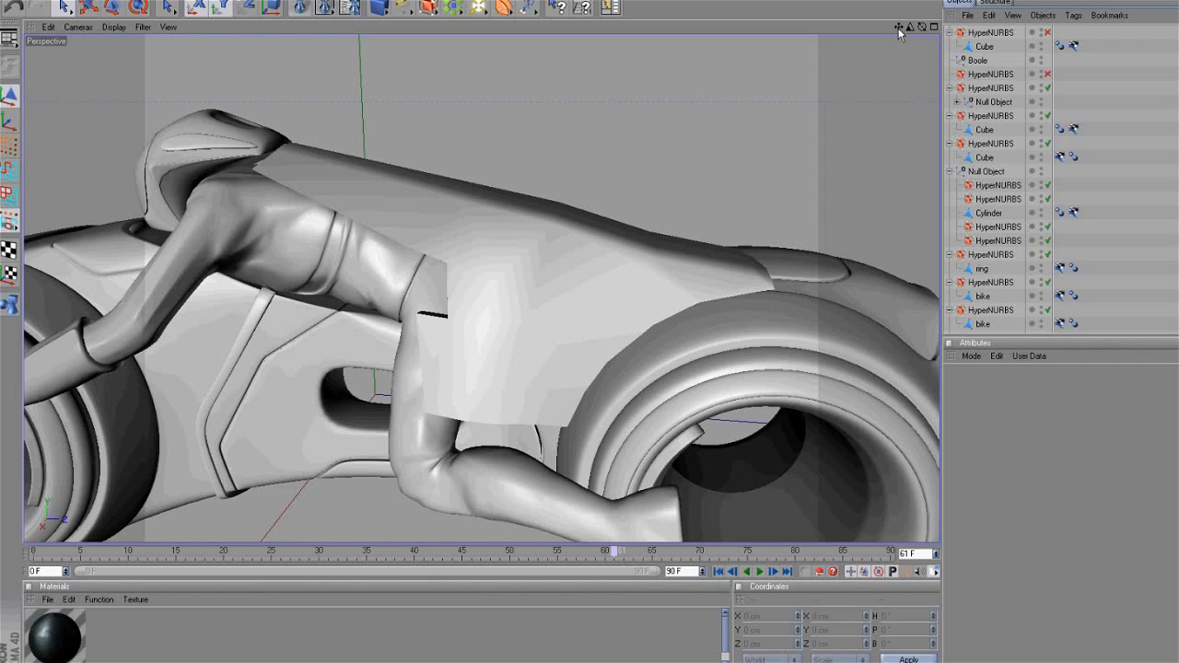
{"action": "mouse_move", "coordinate": [660, 321]}
{"action": "left_mouse_down", "text": "alt"}
{"action": "mouse_move", "coordinate": [687, 313]}
{"action": "mouse_move", "coordinate": [658, 321]}
{"action": "mouse_move", "coordinate": [660, 332]}
{"action": "mouse_move", "coordinate": [644, 326]}
{"action": "mouse_move", "coordinate": [661, 324]}
{"action": "left_mouse_up", "text": "alt"}
{"action": "left_click", "coordinate": [1046, 34]}
{"action": "scroll", "coordinate": [706, 175], "scroll_direction": "up", "scroll_amount": 2}
{"action": "left_click", "coordinate": [1048, 33]}
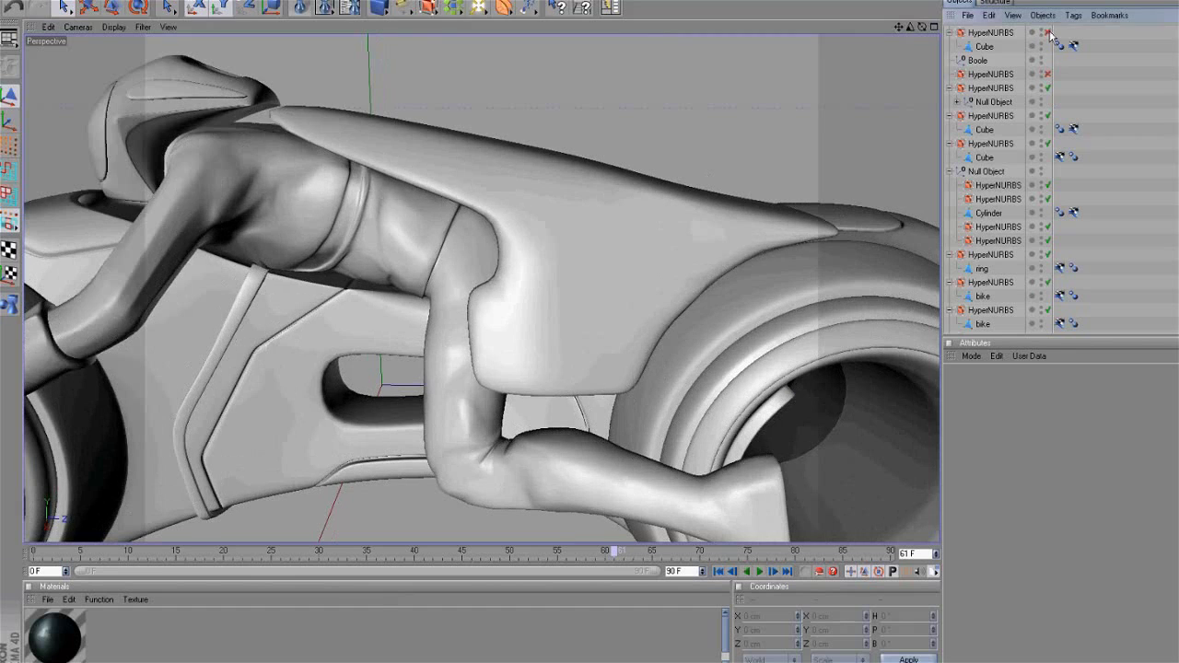
Step: Move the shell's inner notch face behind the rider's hip to about Y -83 cm and Z 49.4 cm, and check it smoothed
{"action": "left_click", "coordinate": [583, 248]}
{"action": "left_click", "coordinate": [17, 181]}
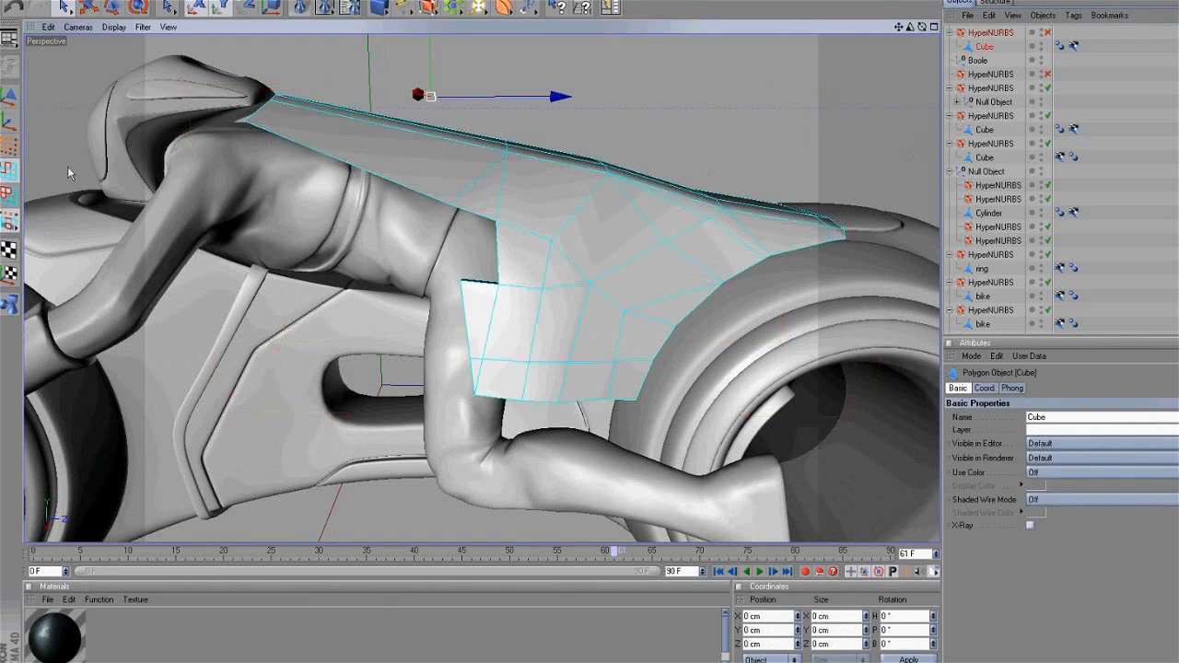
{"action": "right_click_drag", "start_coordinate": [68, 166], "coordinate": [147, 59], "text": "alt"}
{"action": "left_click", "coordinate": [60, 7]}
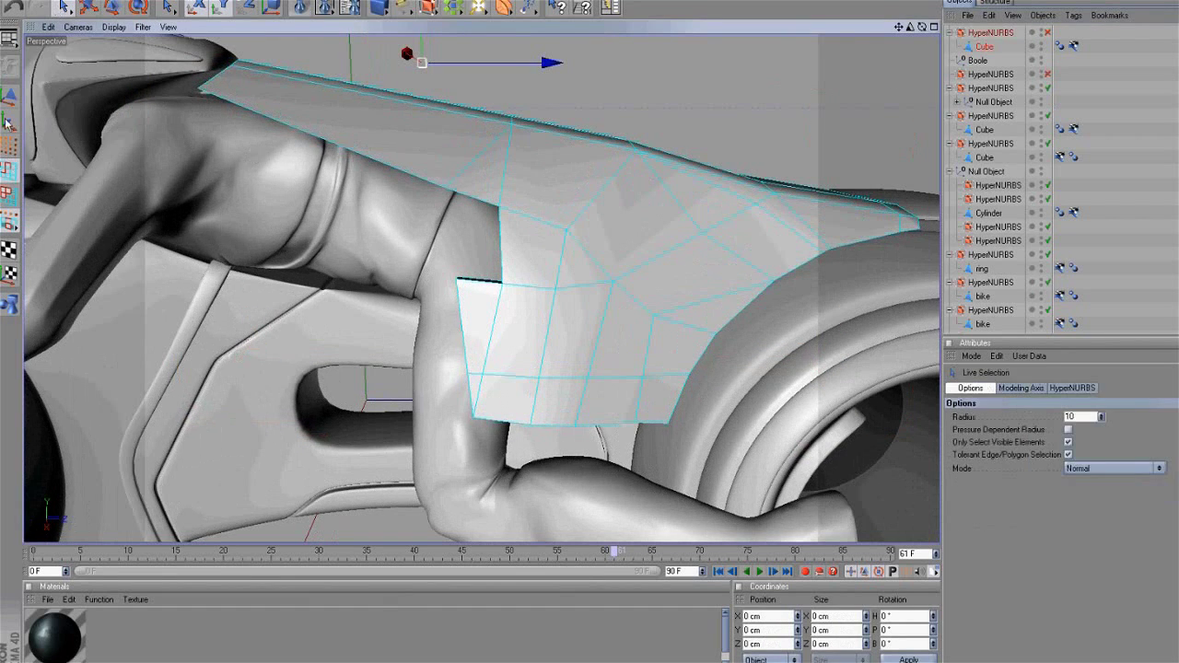
{"action": "left_click", "coordinate": [8, 191]}
{"action": "left_click_drag", "start_coordinate": [650, 329], "coordinate": [852, 89], "text": "alt"}
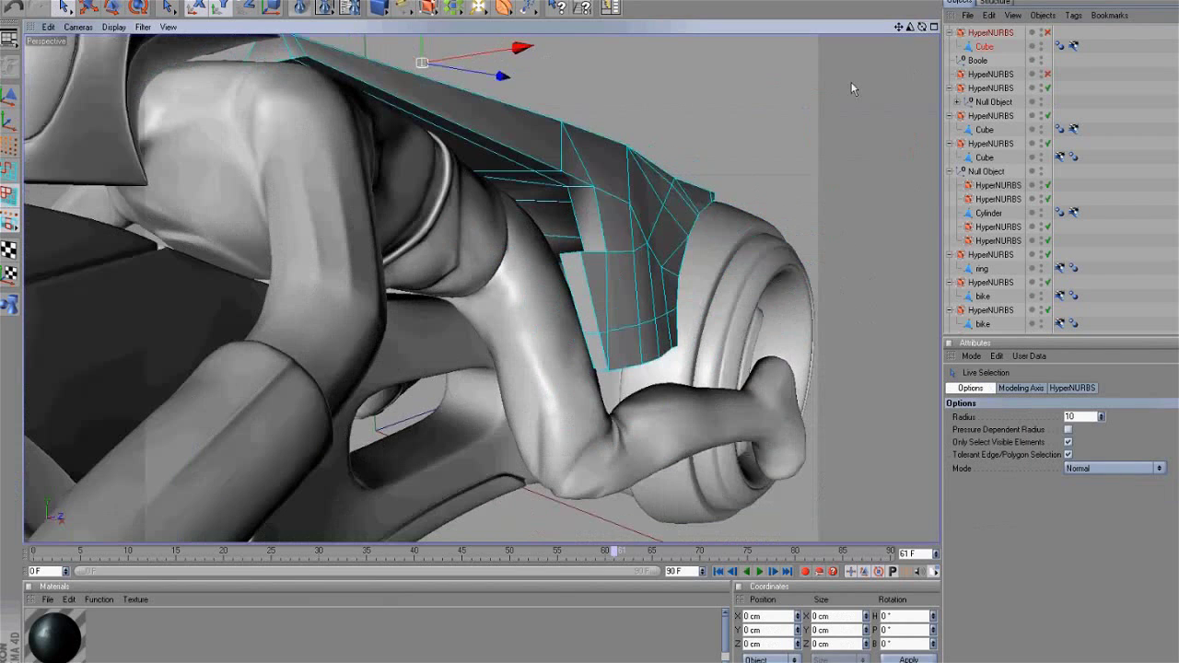
{"action": "left_click", "coordinate": [584, 223]}
{"action": "left_click_drag", "start_coordinate": [639, 210], "coordinate": [661, 327], "text": "alt"}
{"action": "left_click_drag", "start_coordinate": [599, 122], "coordinate": [658, 329]}
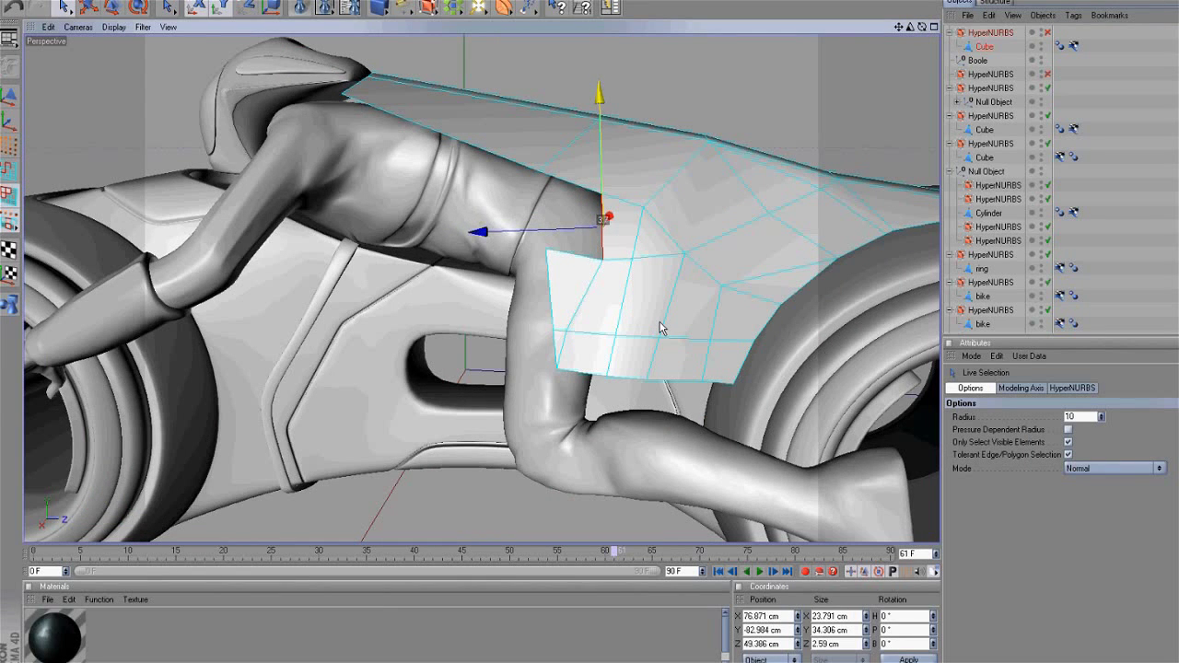
{"action": "left_click", "coordinate": [1048, 33]}
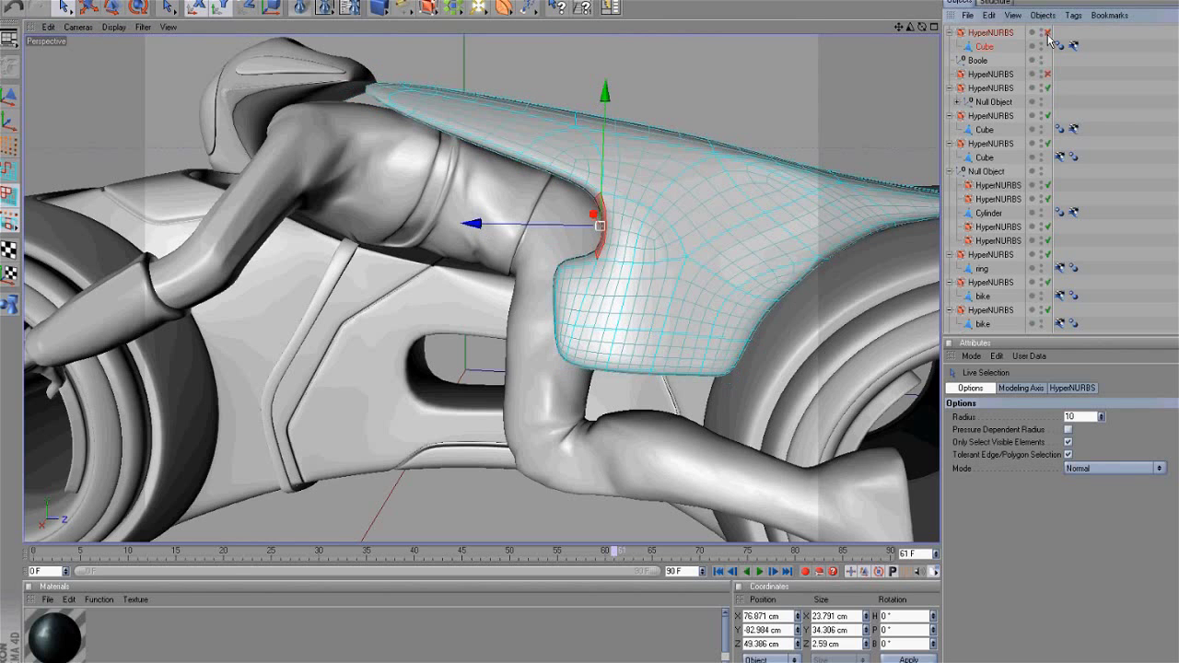
{"action": "left_click", "coordinate": [1047, 33]}
Step: Move the front faces of the shell's lower side flap forward to about Z 11.5 cm and turn on the shell's HyperNURBS smoothing
{"action": "left_click_drag", "start_coordinate": [623, 332], "coordinate": [661, 328], "text": "alt"}
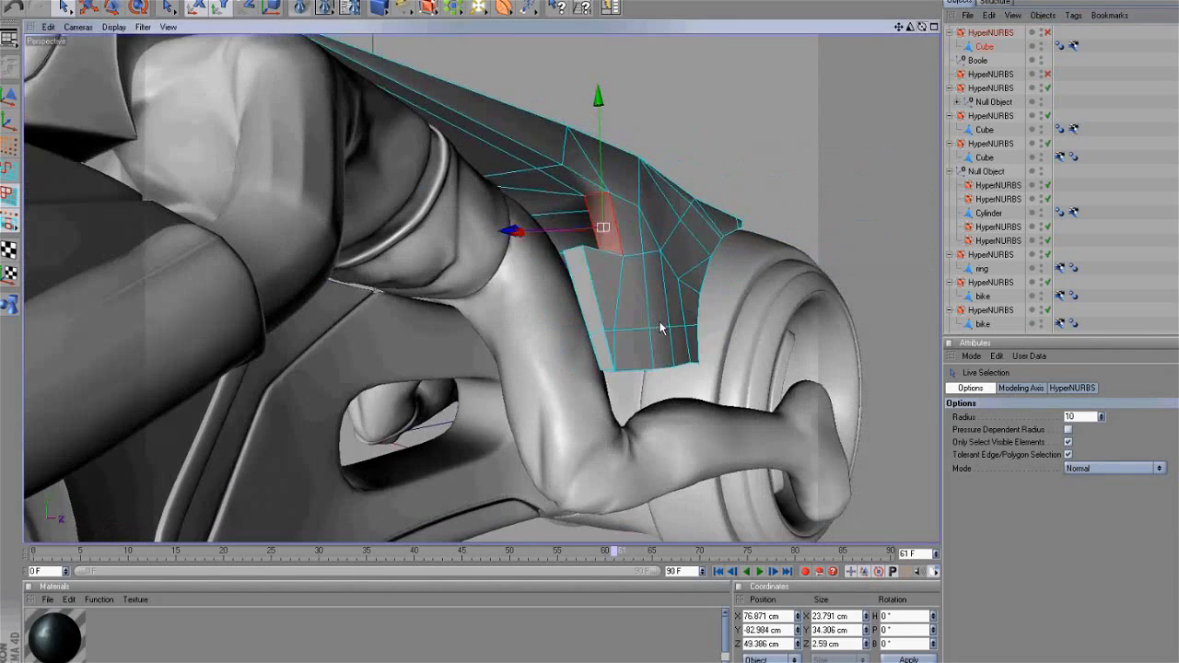
{"action": "left_click", "coordinate": [547, 327]}
{"action": "left_click", "coordinate": [580, 317]}
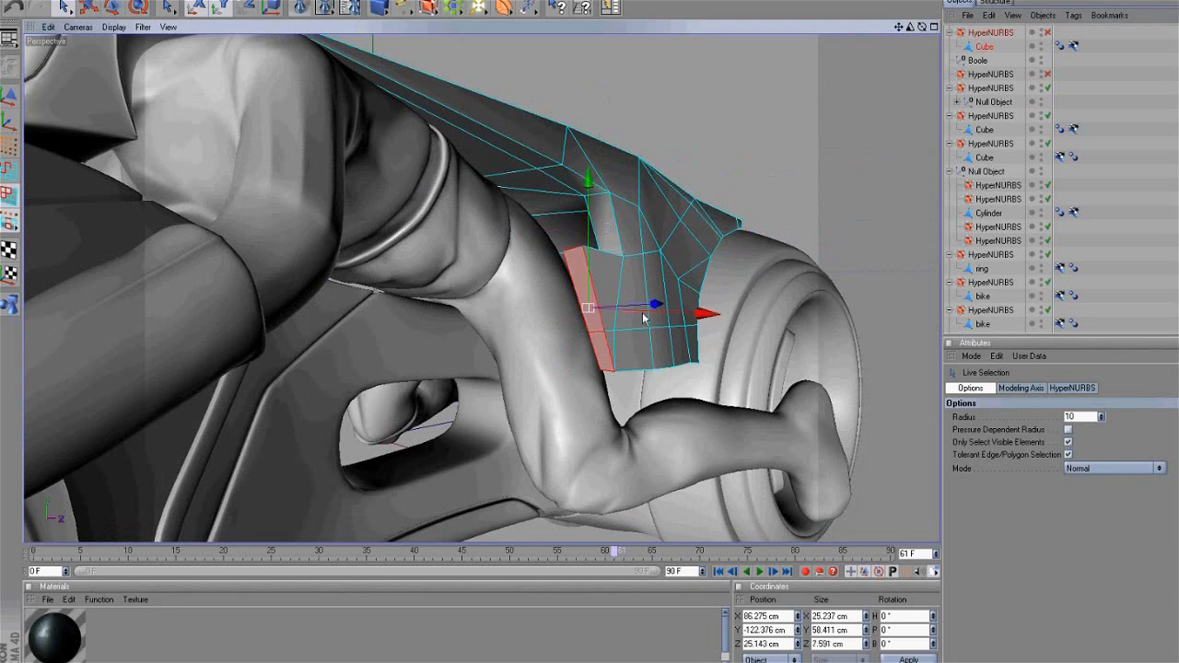
{"action": "left_click_drag", "start_coordinate": [922, 27], "coordinate": [852, 30]}
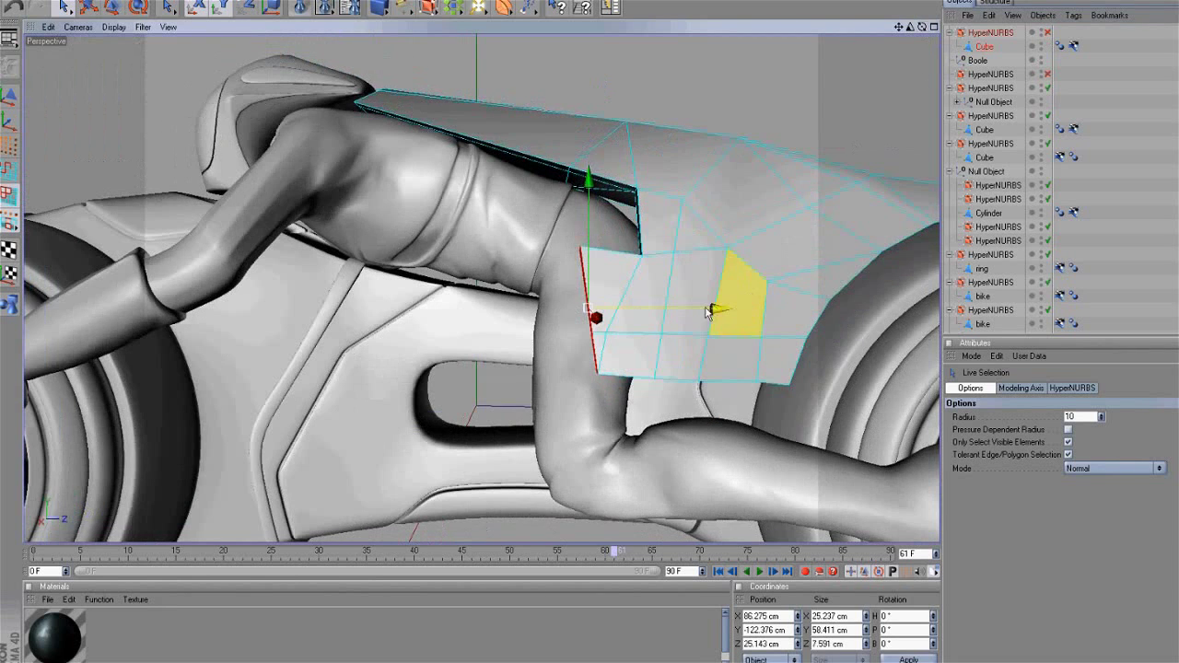
{"action": "left_click_drag", "start_coordinate": [710, 310], "coordinate": [653, 329]}
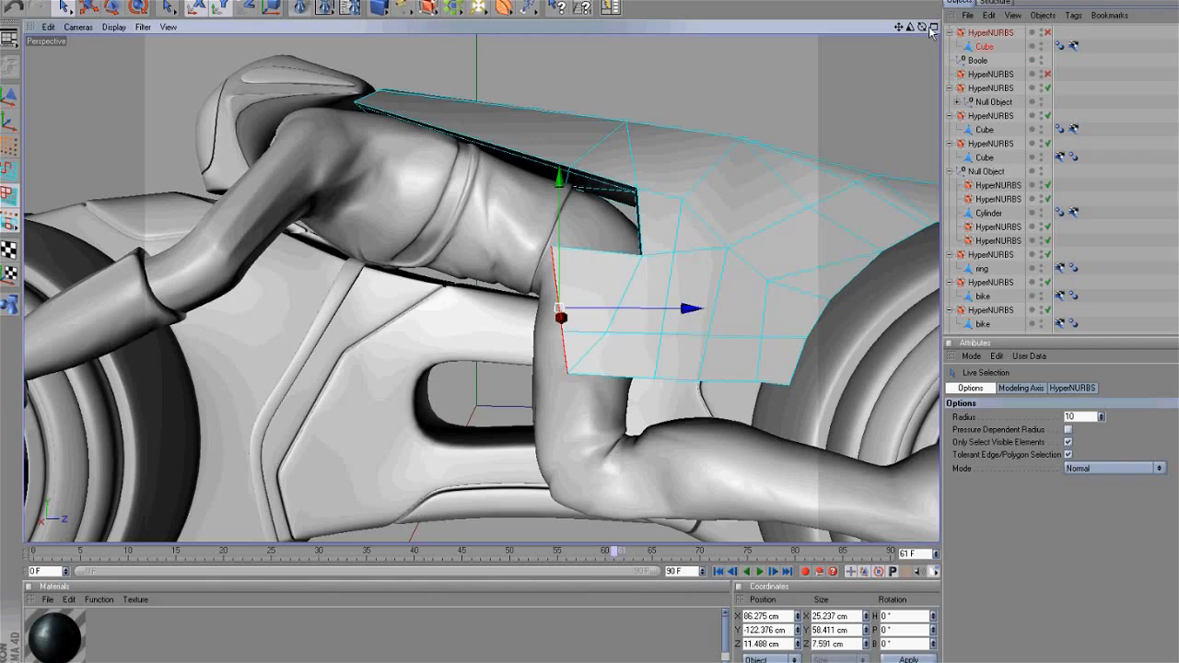
{"action": "left_click_drag", "start_coordinate": [930, 30], "coordinate": [776, 313]}
{"action": "left_click", "coordinate": [1046, 33]}
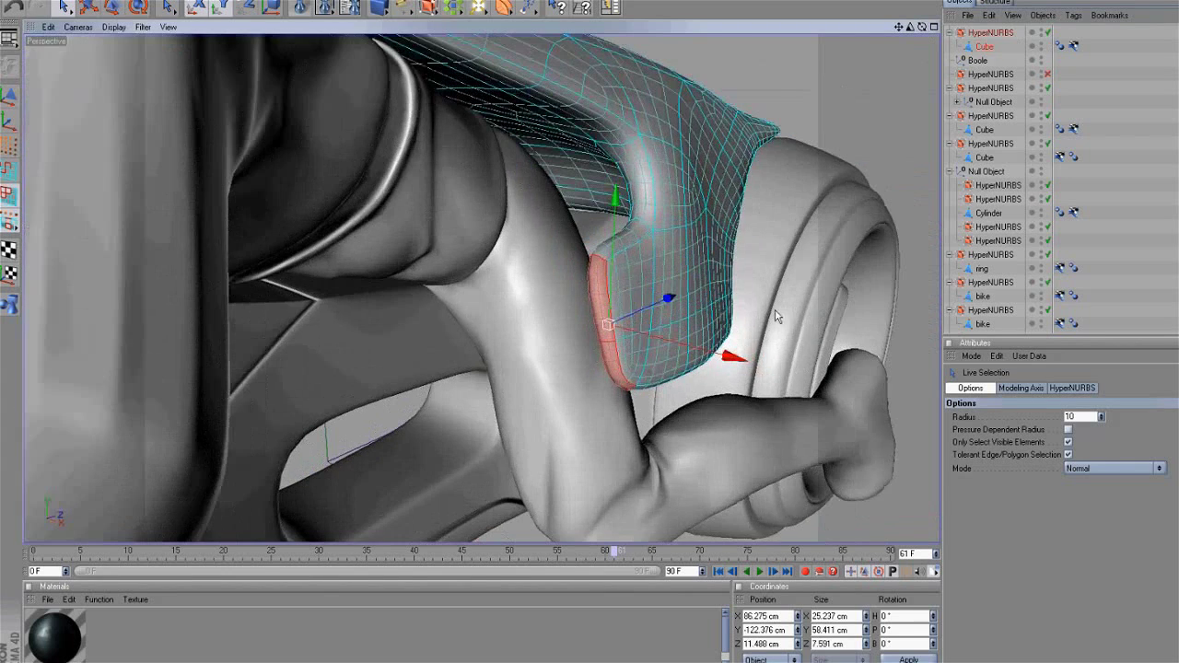
{"action": "left_click_drag", "start_coordinate": [919, 33], "coordinate": [759, 337]}
{"action": "left_click", "coordinate": [660, 327]}
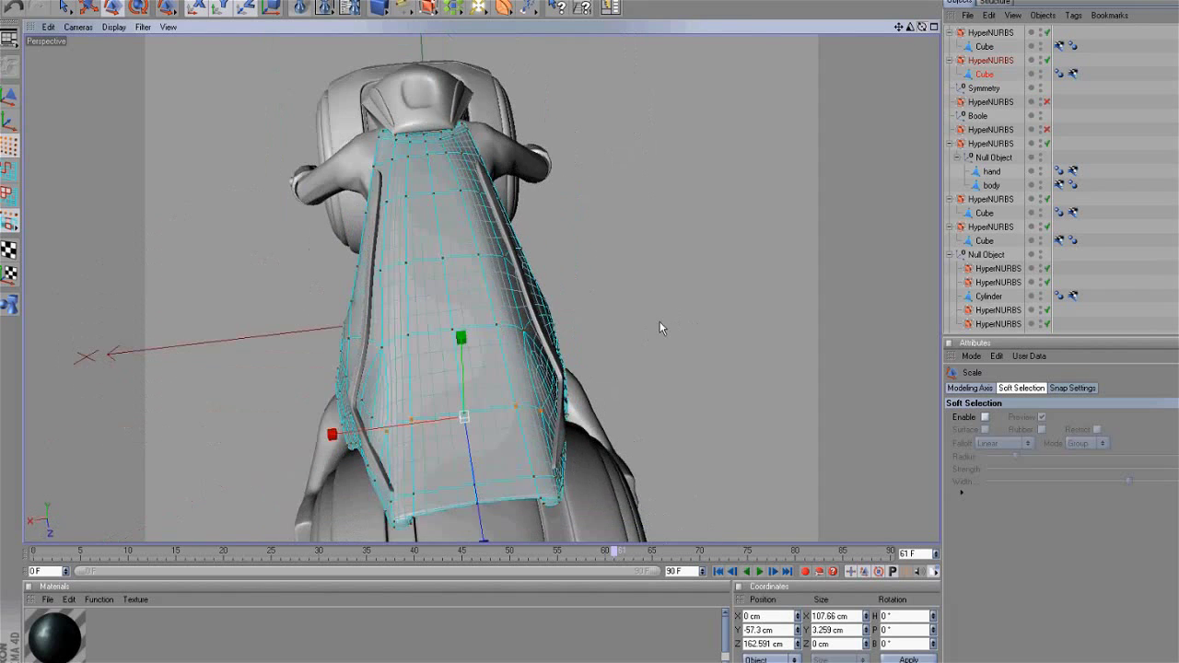
Step: Inset the group of top faces nearest the helmet with Extrude Inner at an offset of about 3.9 cm
{"action": "left_click", "coordinate": [11, 196]}
{"action": "left_click", "coordinate": [64, 8]}
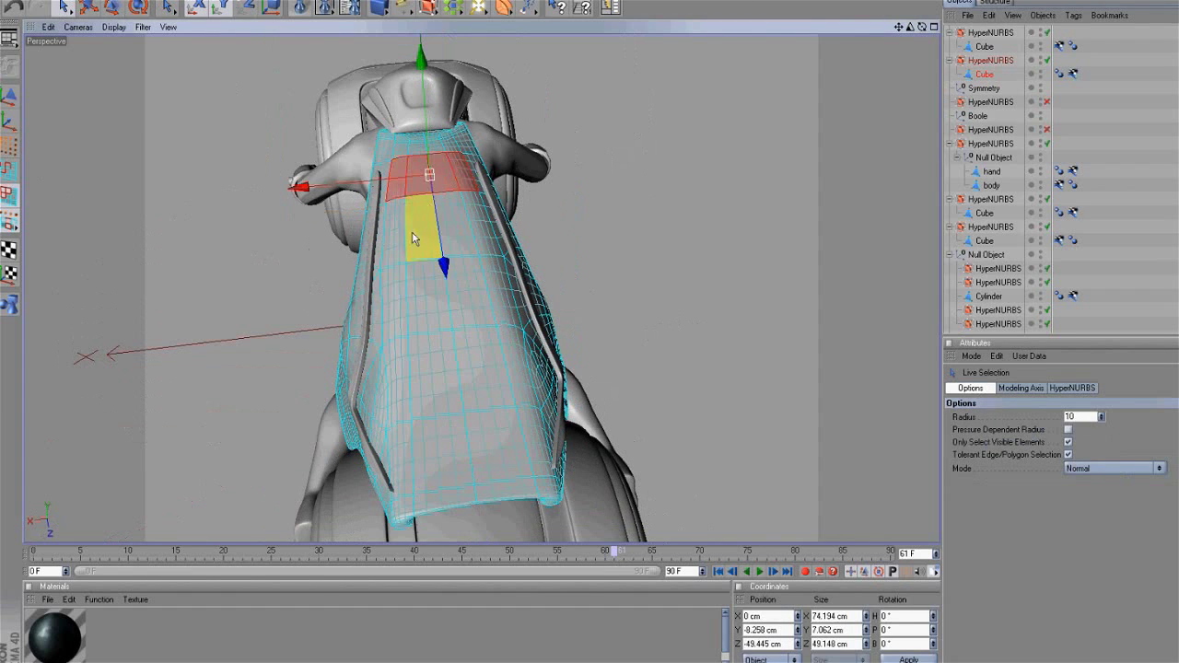
{"action": "left_click_drag", "start_coordinate": [897, 28], "coordinate": [583, 243]}
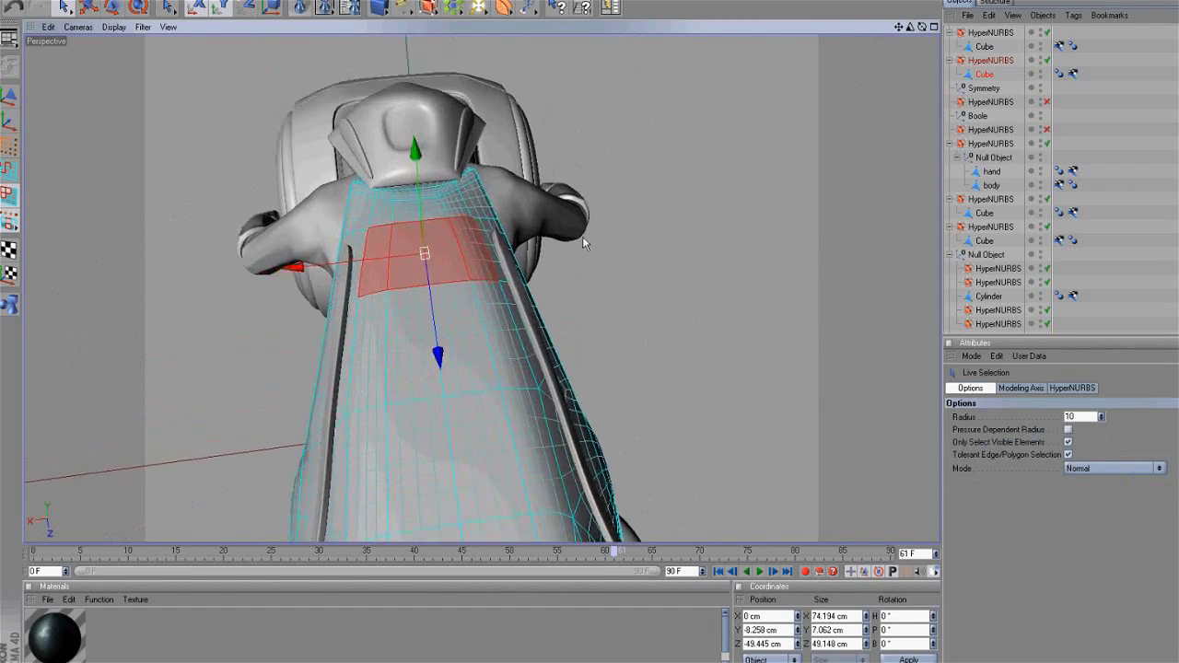
{"action": "right_click", "coordinate": [631, 257]}
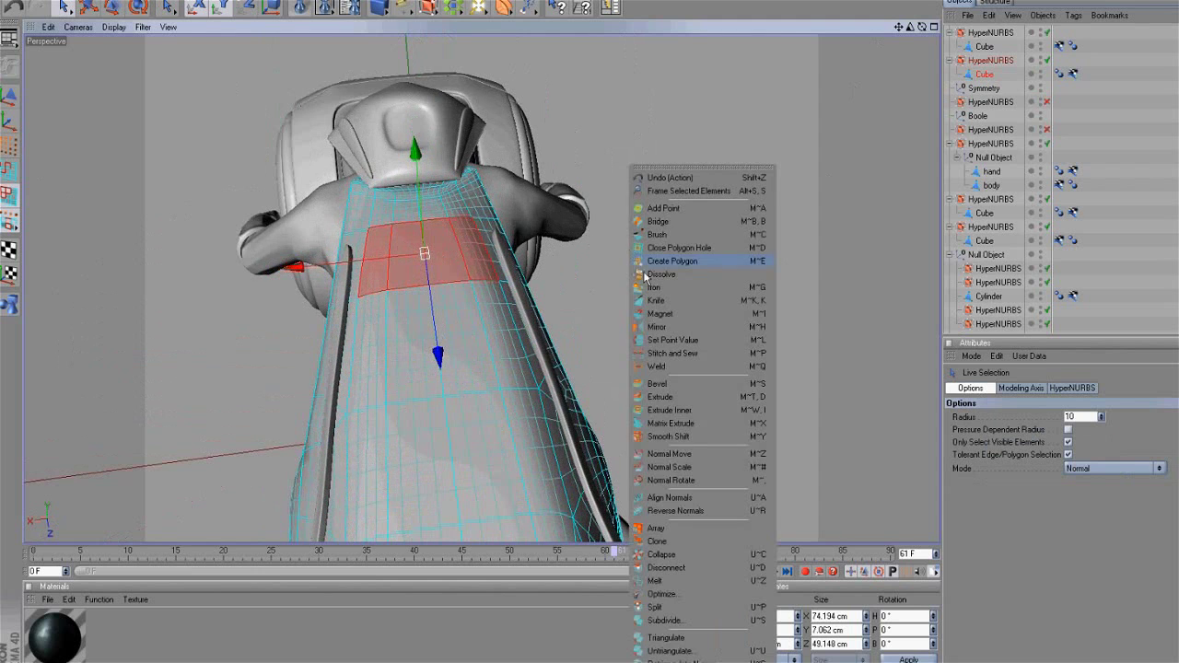
{"action": "left_click", "coordinate": [695, 414]}
{"action": "left_click_drag", "start_coordinate": [662, 319], "coordinate": [660, 324]}
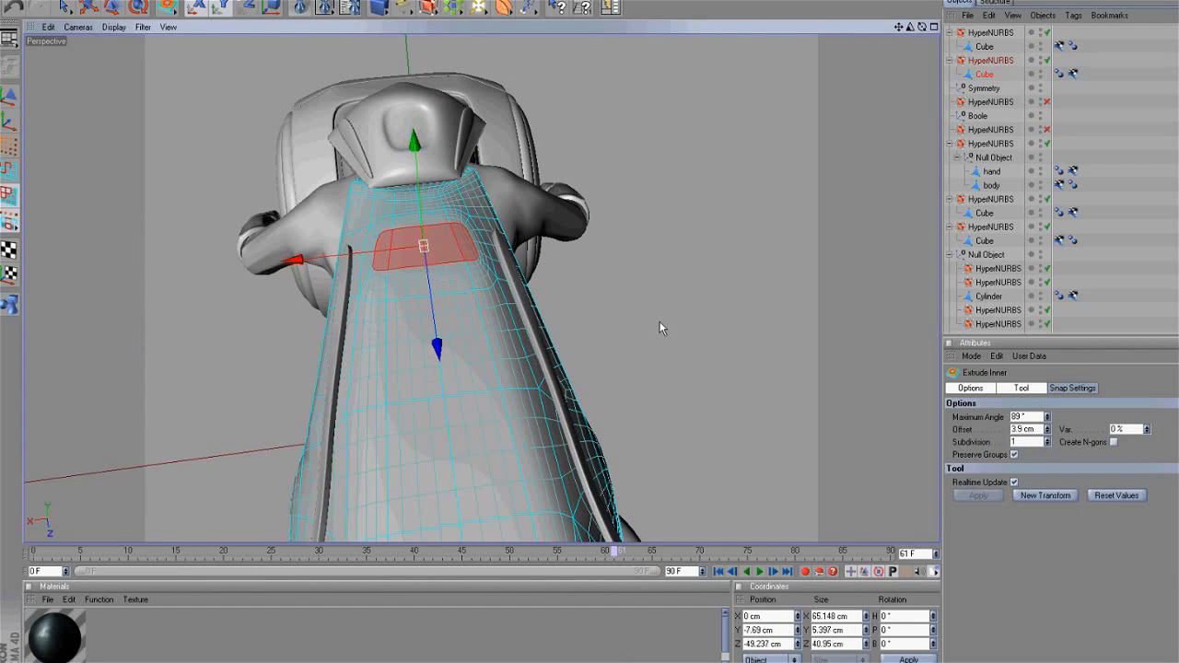
Step: Inset the second group of top faces behind the helmet with Extrude Inner at an offset of about 7.6 cm
{"action": "left_click", "coordinate": [65, 7]}
{"action": "left_click_drag", "start_coordinate": [370, 339], "coordinate": [498, 344]}
{"action": "right_click", "coordinate": [615, 327]}
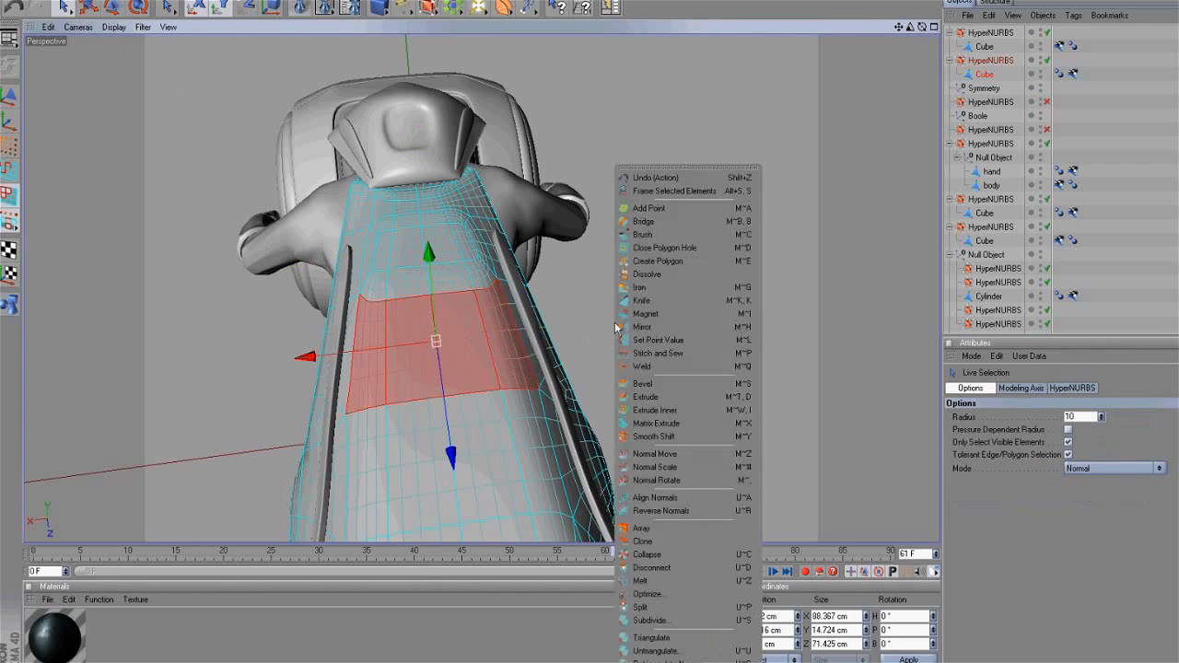
{"action": "left_click", "coordinate": [670, 411]}
{"action": "left_click_drag", "start_coordinate": [662, 319], "coordinate": [659, 322]}
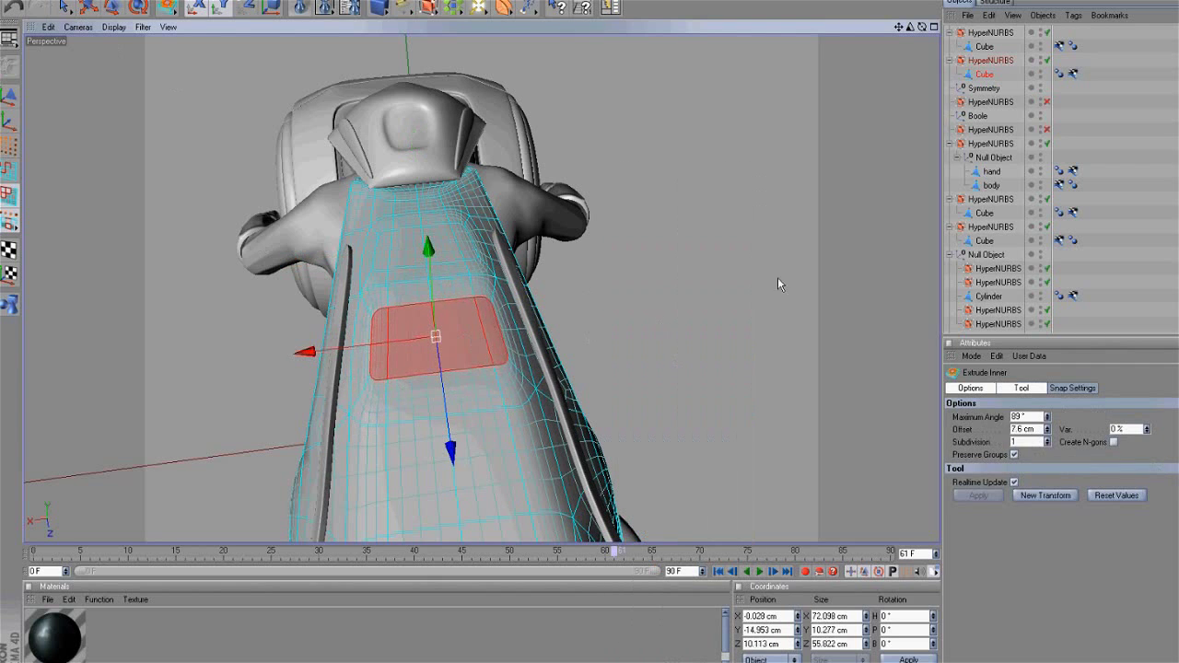
Step: Inset the third and fourth groups of top faces toward the rear wheel by about 6.8 cm and 8.5 cm
{"action": "left_click_drag", "start_coordinate": [901, 29], "coordinate": [973, 0]}
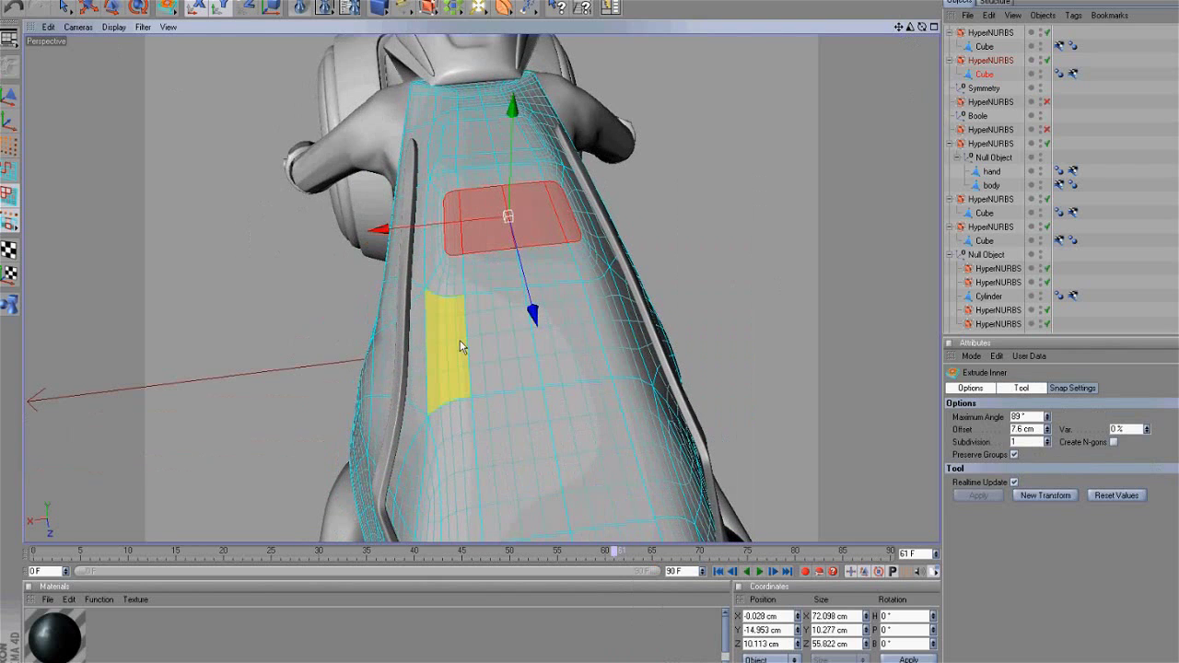
{"action": "key", "text": "space"}
{"action": "left_click_drag", "start_coordinate": [459, 346], "coordinate": [618, 342]}
{"action": "key", "text": "space"}
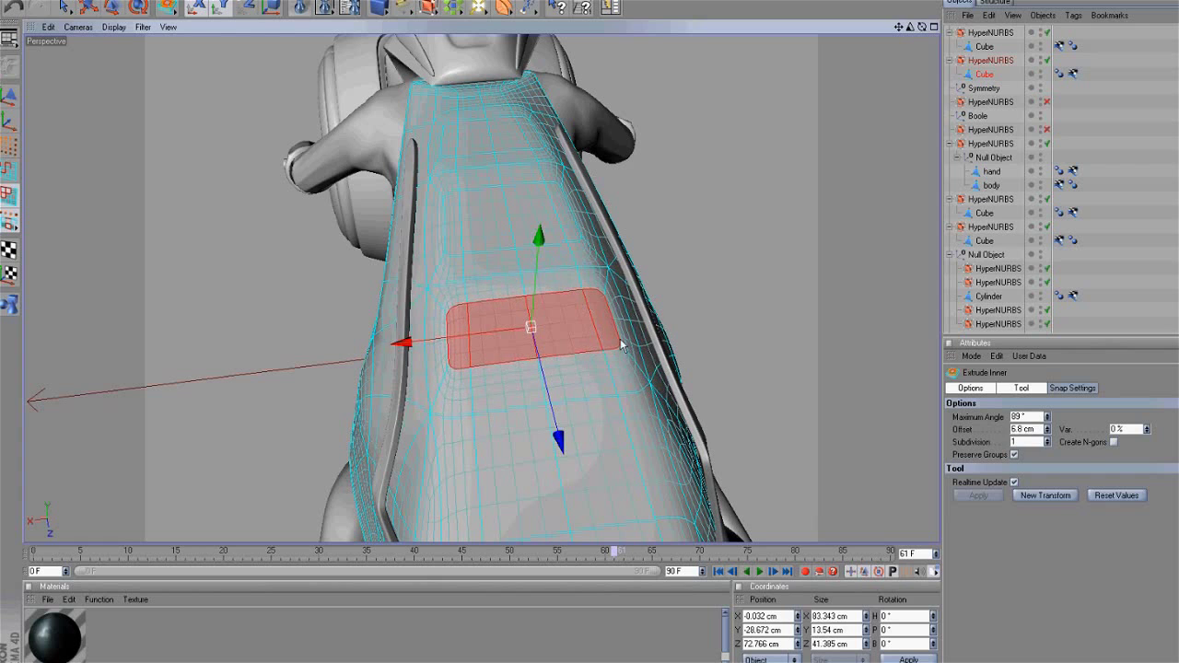
{"action": "key", "text": "space"}
{"action": "mouse_move", "coordinate": [469, 500]}
{"action": "left_mouse_down"}
{"action": "mouse_move", "coordinate": [653, 492]}
{"action": "mouse_move", "coordinate": [661, 323]}
{"action": "left_mouse_up"}
{"action": "key", "text": "space"}
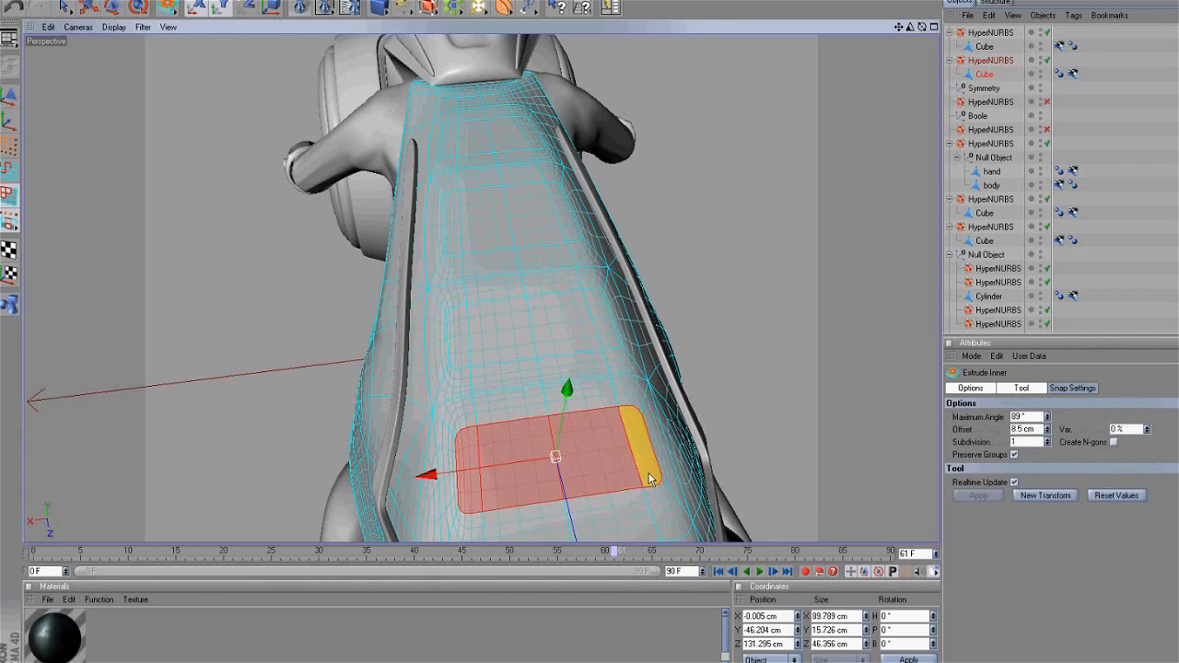
Step: Select all four inset panels along the shell's back and extrude them inward by -3 cm and again by -3.1 cm
{"action": "left_click", "coordinate": [68, 8]}
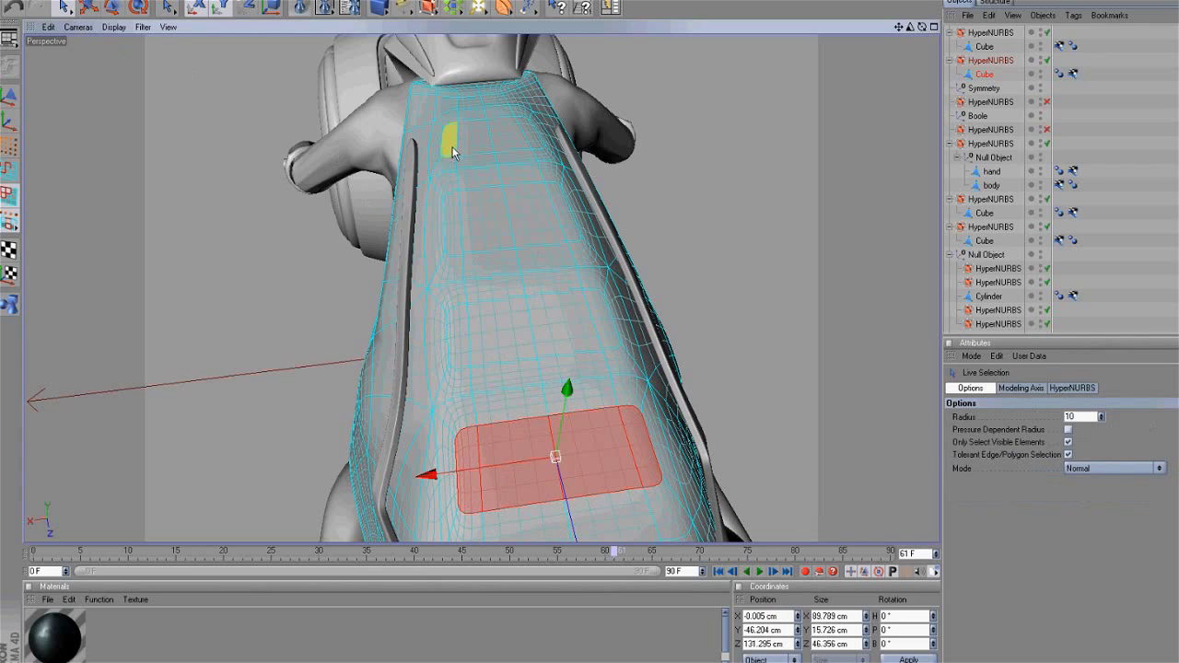
{"action": "left_click_drag", "start_coordinate": [451, 148], "coordinate": [521, 145], "text": "shift"}
{"action": "left_click_drag", "start_coordinate": [473, 235], "coordinate": [556, 238], "text": "shift"}
{"action": "left_click_drag", "start_coordinate": [459, 345], "coordinate": [688, 318], "text": "shift"}
{"action": "left_click", "coordinate": [595, 327], "text": "shift"}
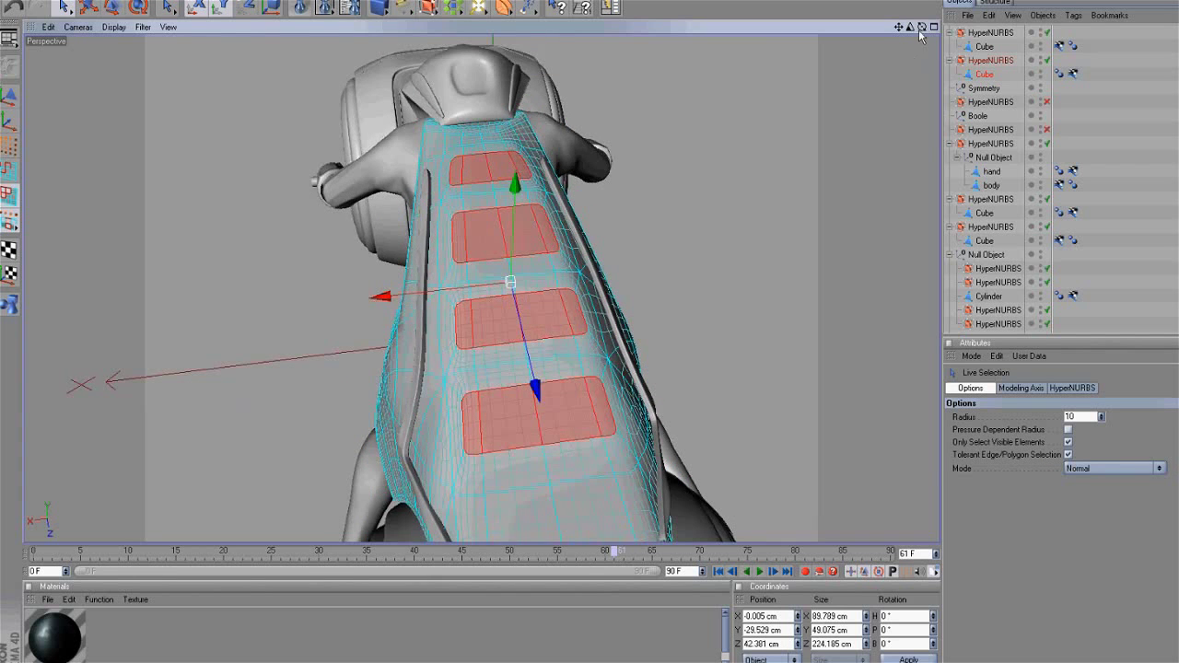
{"action": "left_click_drag", "start_coordinate": [920, 30], "coordinate": [635, 308]}
{"action": "right_click", "coordinate": [793, 170]}
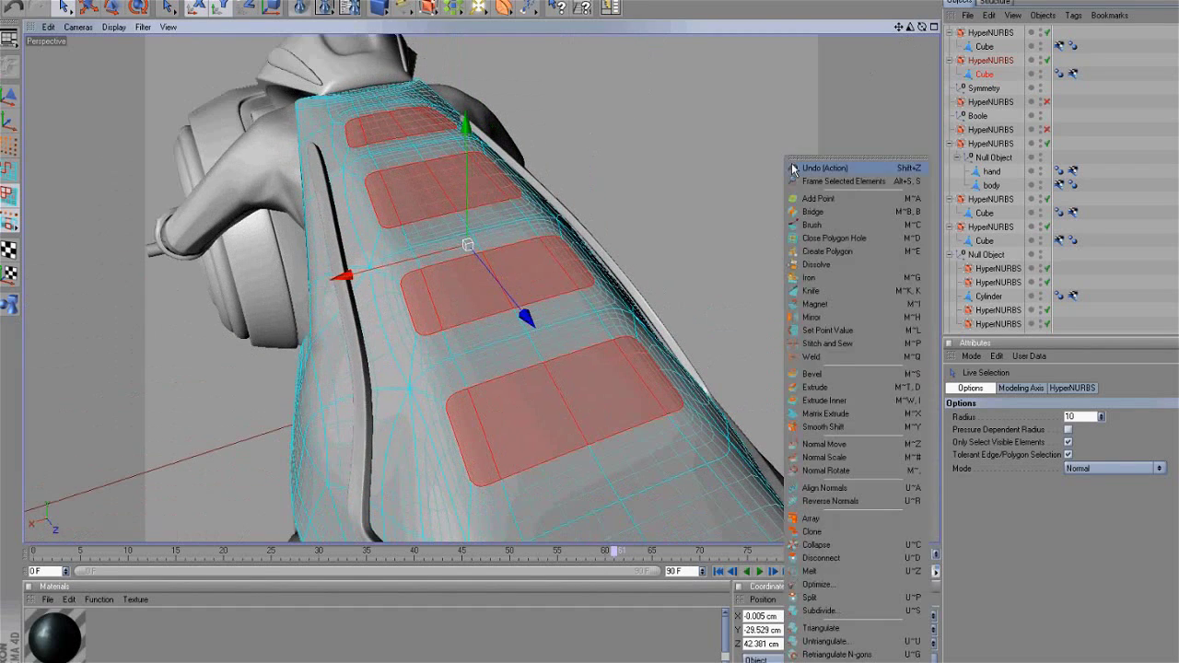
{"action": "left_click", "coordinate": [834, 387]}
{"action": "left_click_drag", "start_coordinate": [777, 293], "coordinate": [661, 326]}
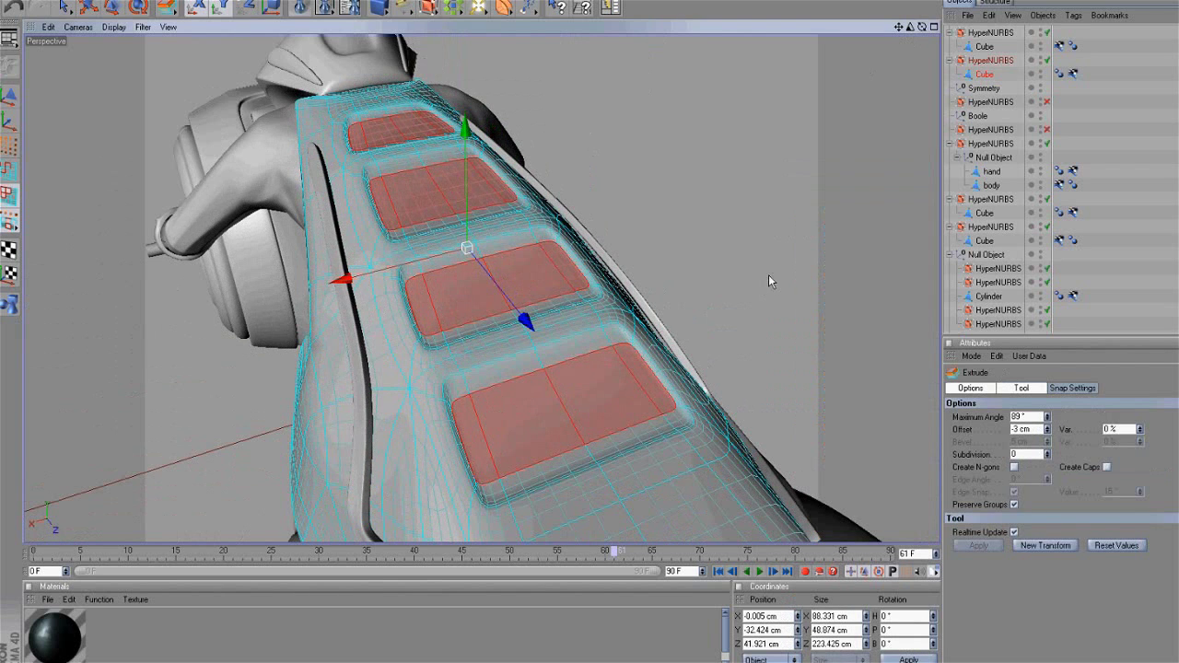
{"action": "left_click_drag", "start_coordinate": [768, 274], "coordinate": [638, 274]}
Step: Examine the recessed back panels and the complete bike with its rider from several angles
{"action": "scroll", "coordinate": [751, 319], "scroll_direction": "down", "scroll_amount": 3}
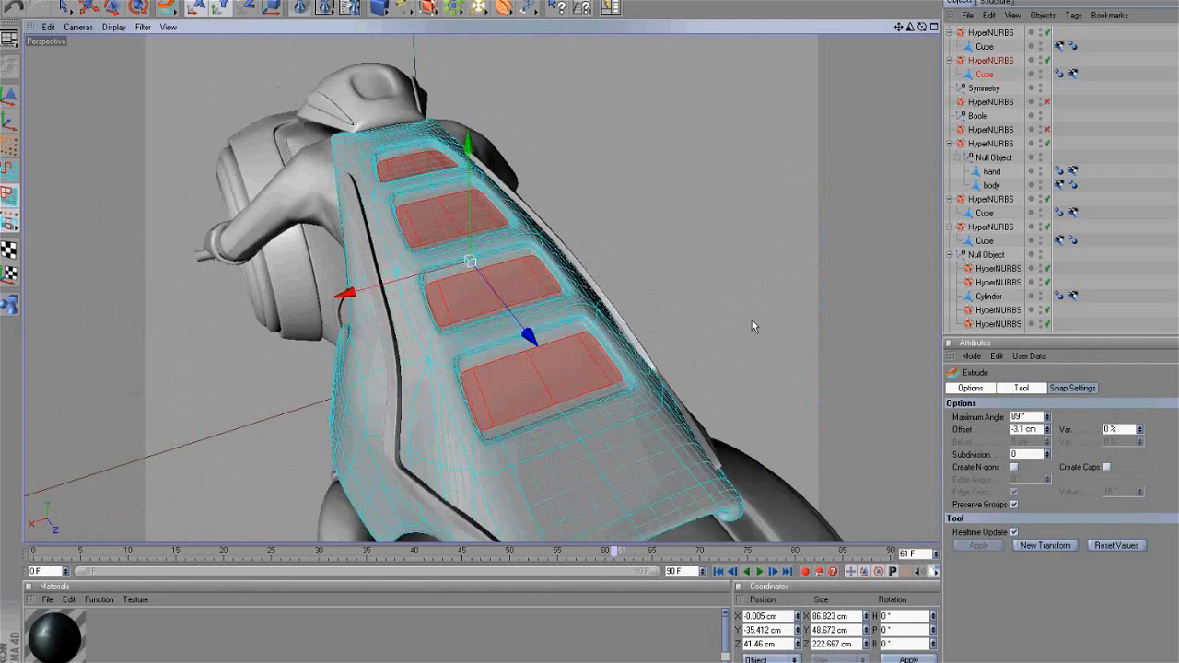
{"action": "left_click_drag", "start_coordinate": [752, 320], "coordinate": [748, 361], "text": "alt"}
{"action": "left_click", "coordinate": [314, 11]}
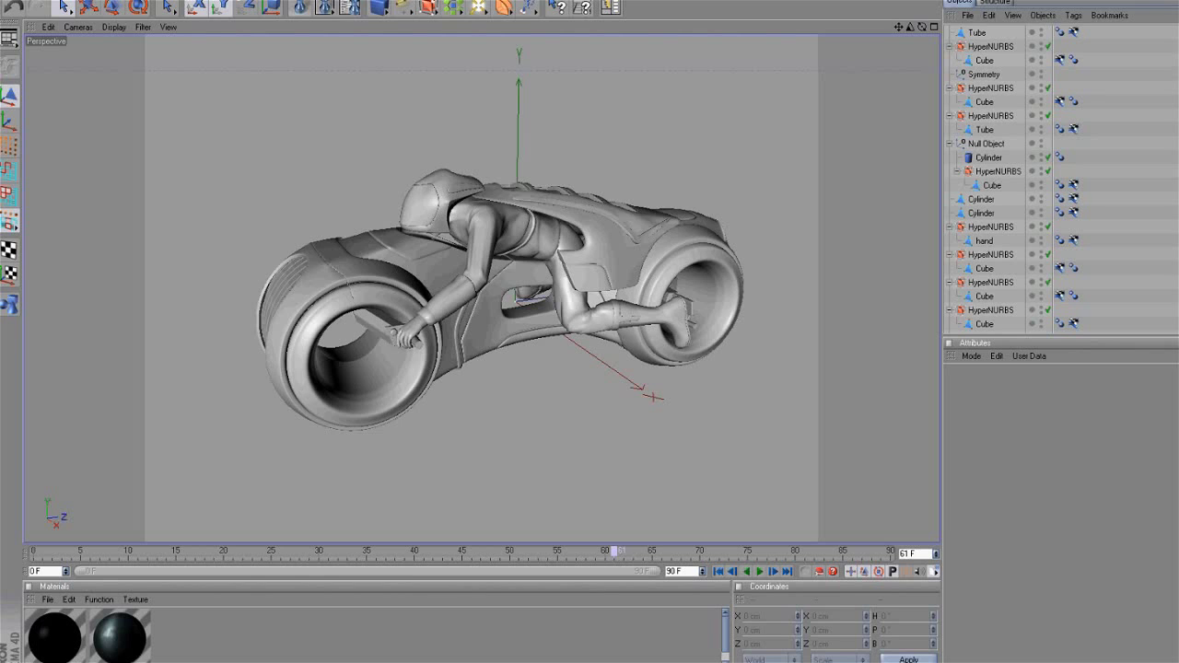
{"action": "left_click_drag", "start_coordinate": [924, 29], "coordinate": [684, 341]}
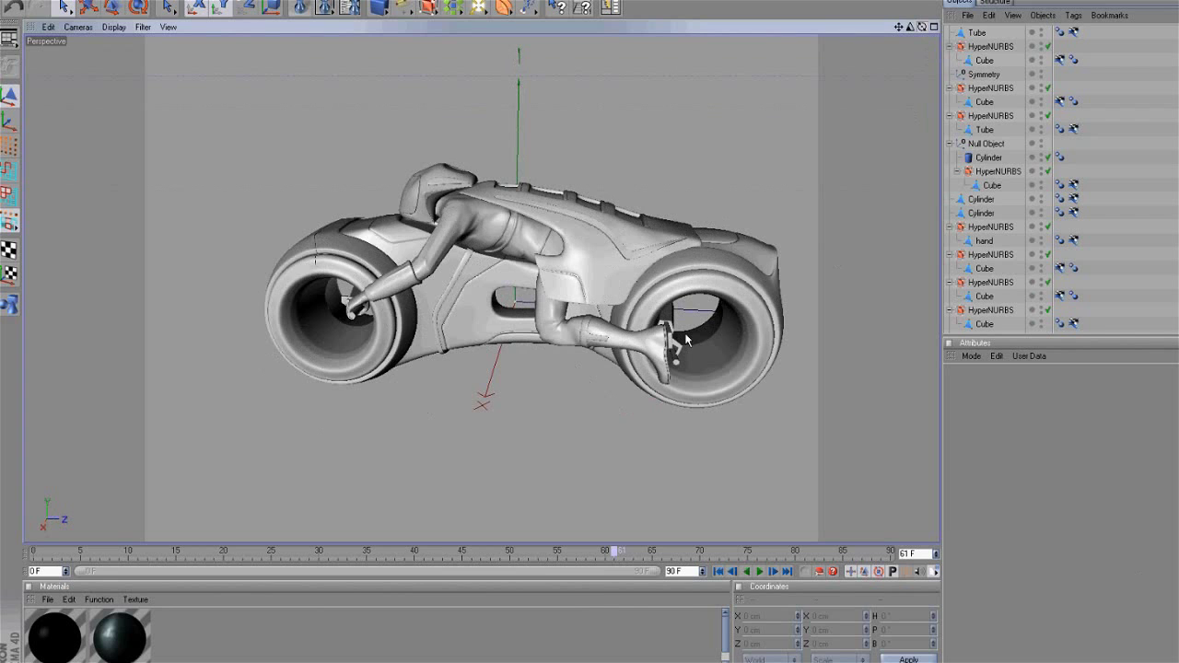
{"action": "left_click_drag", "start_coordinate": [685, 341], "coordinate": [626, 293], "text": "alt"}
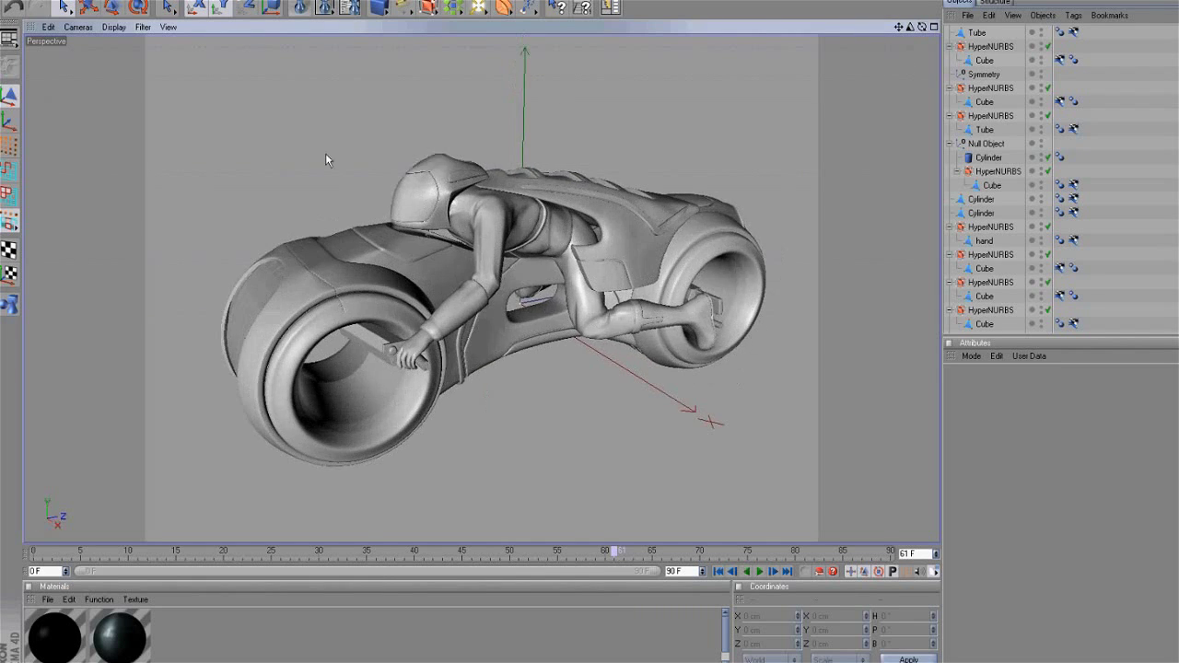
Step: Start a new empty scene and add a cylinder primitive to it
{"action": "left_click", "coordinate": [18, 0]}
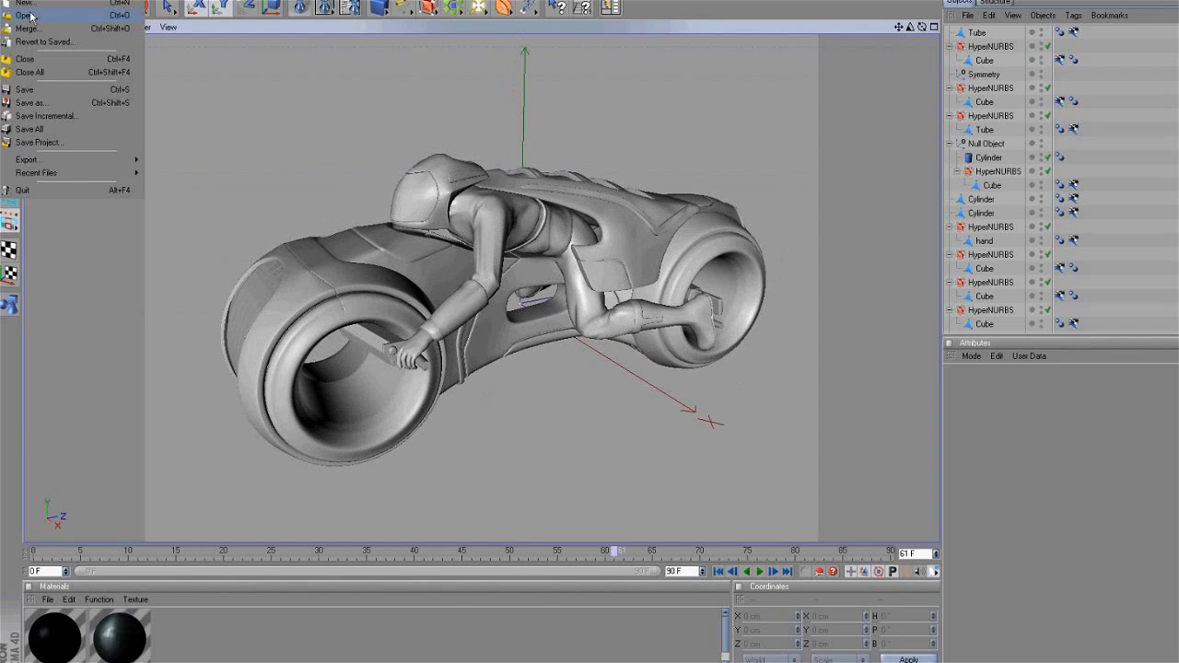
{"action": "left_click", "coordinate": [31, 3]}
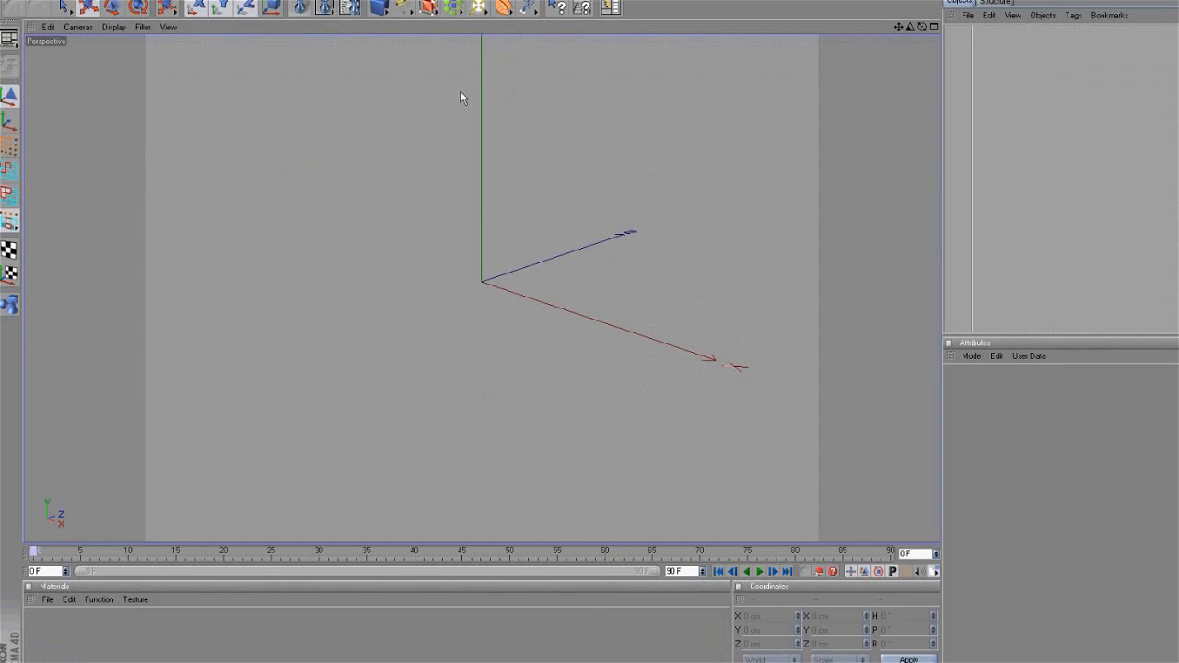
{"action": "left_click_drag", "start_coordinate": [379, 8], "coordinate": [608, 99]}
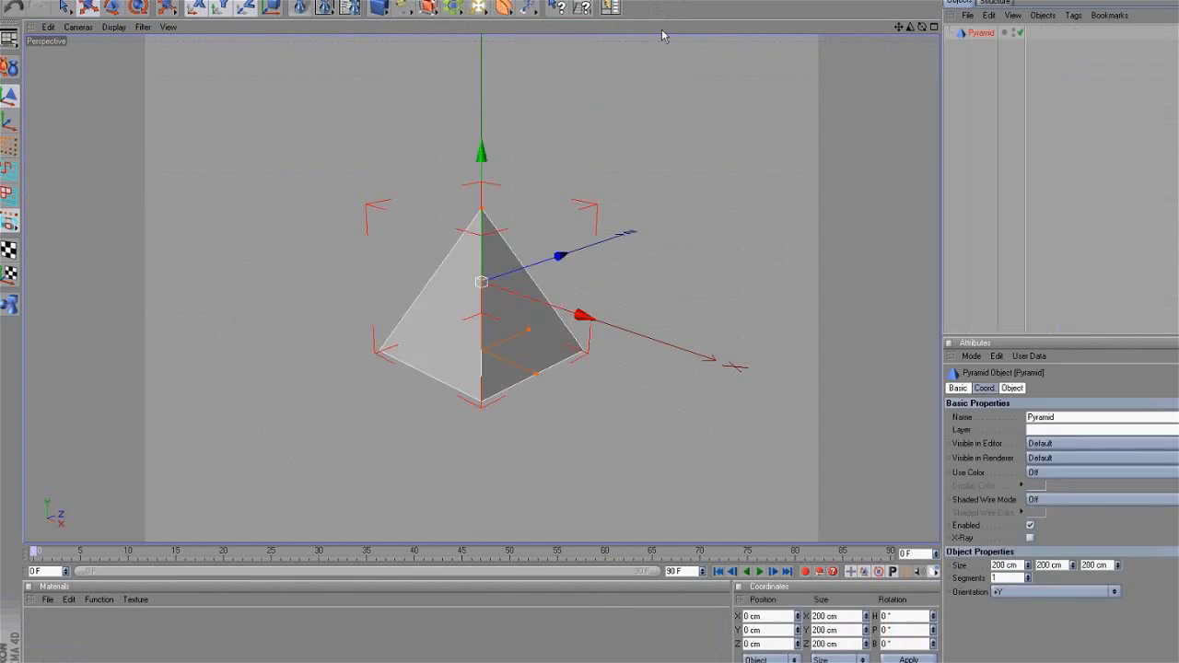
{"action": "key", "text": "Delete"}
{"action": "left_click_drag", "start_coordinate": [378, 8], "coordinate": [628, 29]}
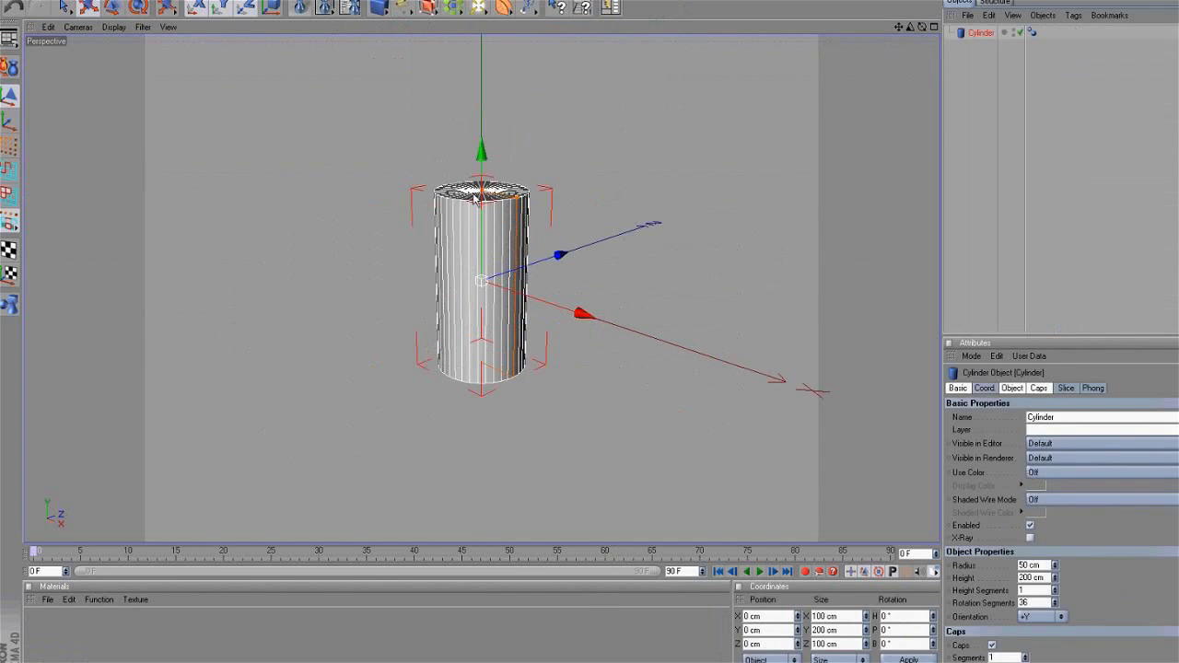
Step: Shorten the cylinder to a height of about 56.4 cm and make it an editable polygon object
{"action": "left_click_drag", "start_coordinate": [632, 218], "coordinate": [661, 329]}
{"action": "scroll", "coordinate": [557, 276], "scroll_direction": "up", "scroll_amount": 3}
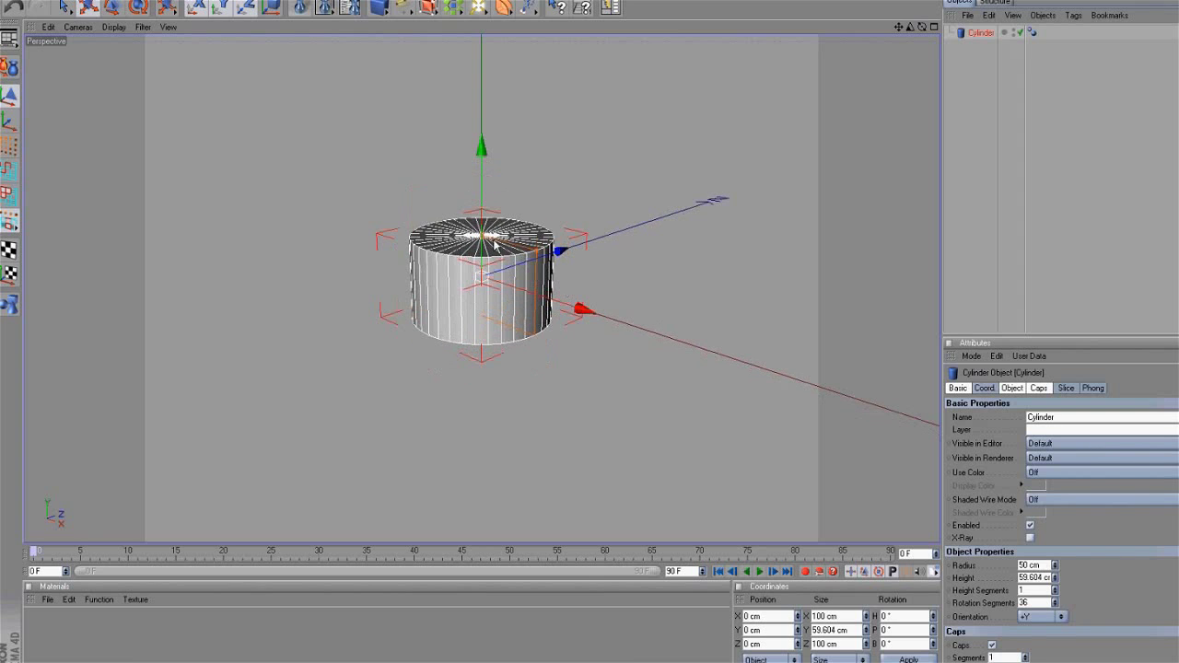
{"action": "left_click_drag", "start_coordinate": [487, 235], "coordinate": [486, 239]}
{"action": "scroll", "coordinate": [558, 262], "scroll_direction": "up", "scroll_amount": 2}
{"action": "left_click", "coordinate": [10, 70]}
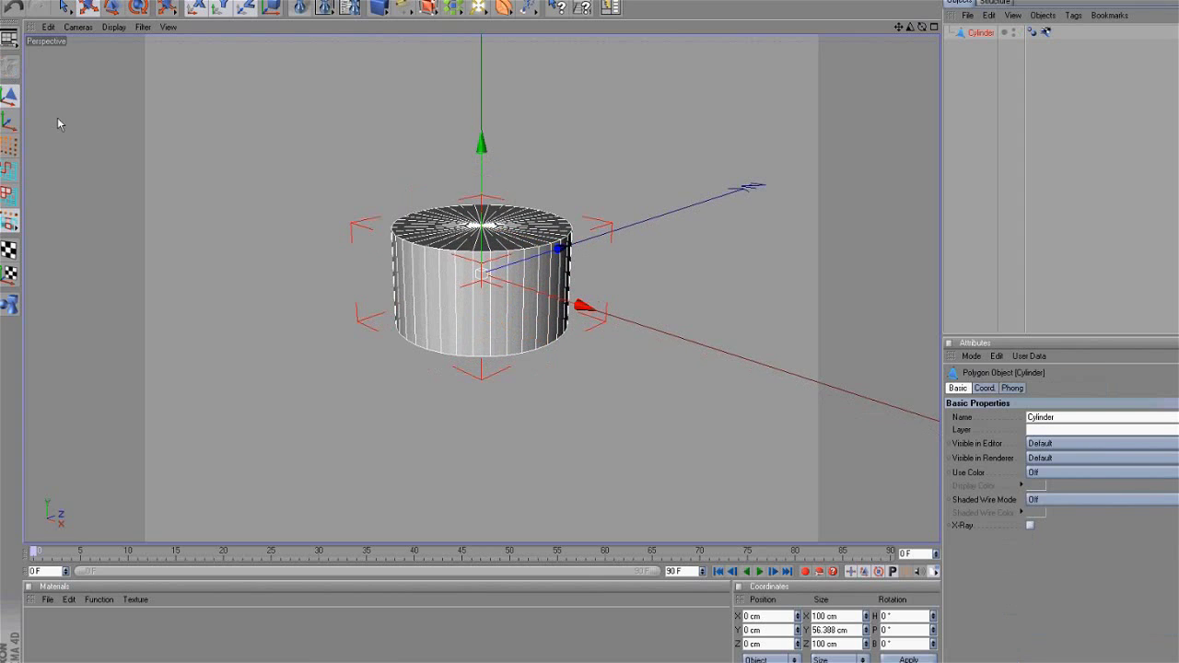
Step: Select the points around the cylinder's top rim and rotate them about the vertical axis to twist the side faces
{"action": "left_click", "coordinate": [4, 153]}
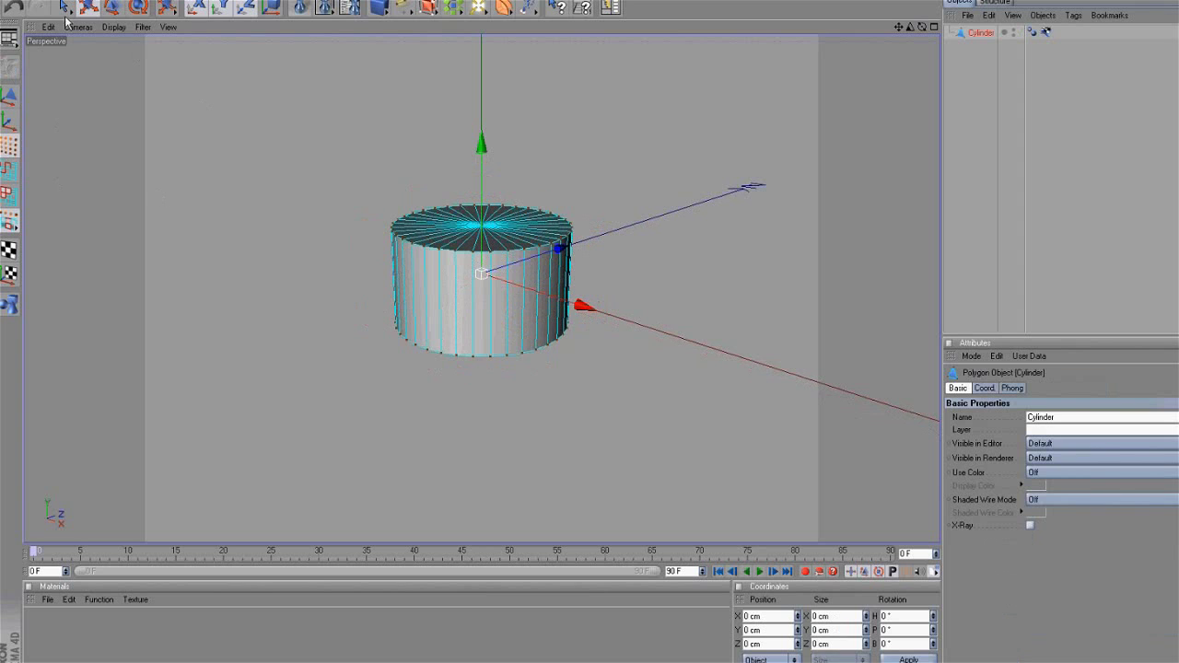
{"action": "left_click_drag", "start_coordinate": [64, 10], "coordinate": [116, 27]}
{"action": "left_click_drag", "start_coordinate": [343, 128], "coordinate": [526, 264]}
{"action": "key", "text": "r"}
{"action": "scroll", "coordinate": [513, 242], "scroll_direction": "up", "scroll_amount": 2}
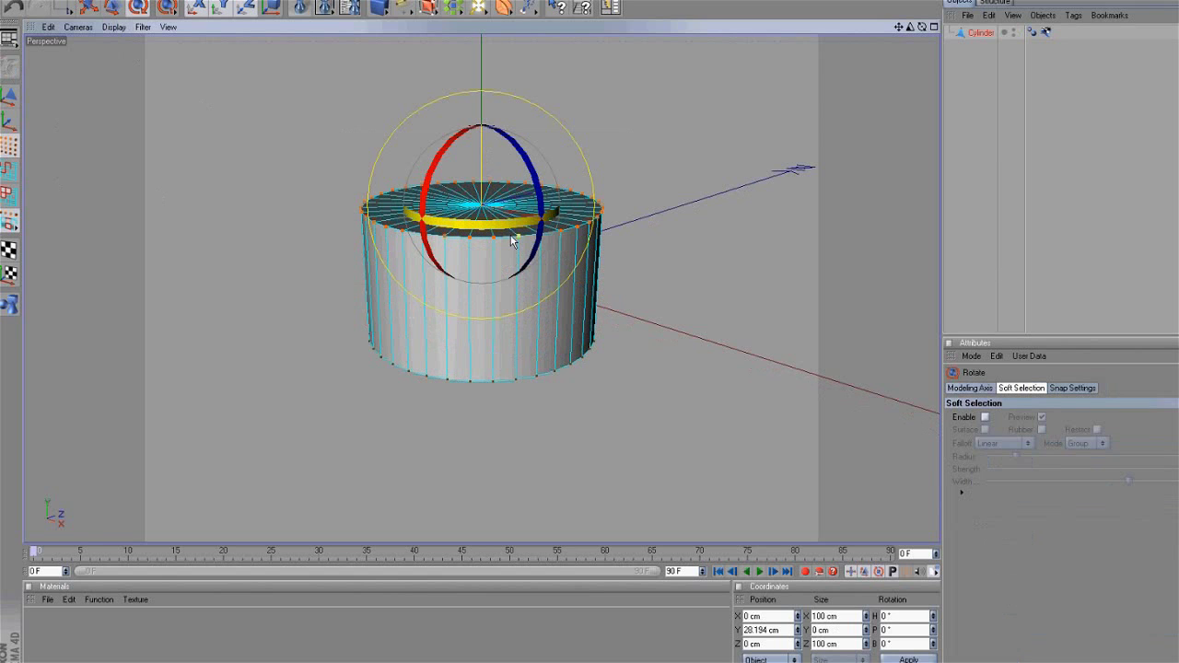
{"action": "left_click_drag", "start_coordinate": [502, 225], "coordinate": [556, 225]}
Step: Lower the cylinder's top rim points to a Y position of about 16.7 cm
{"action": "left_click", "coordinate": [89, 8]}
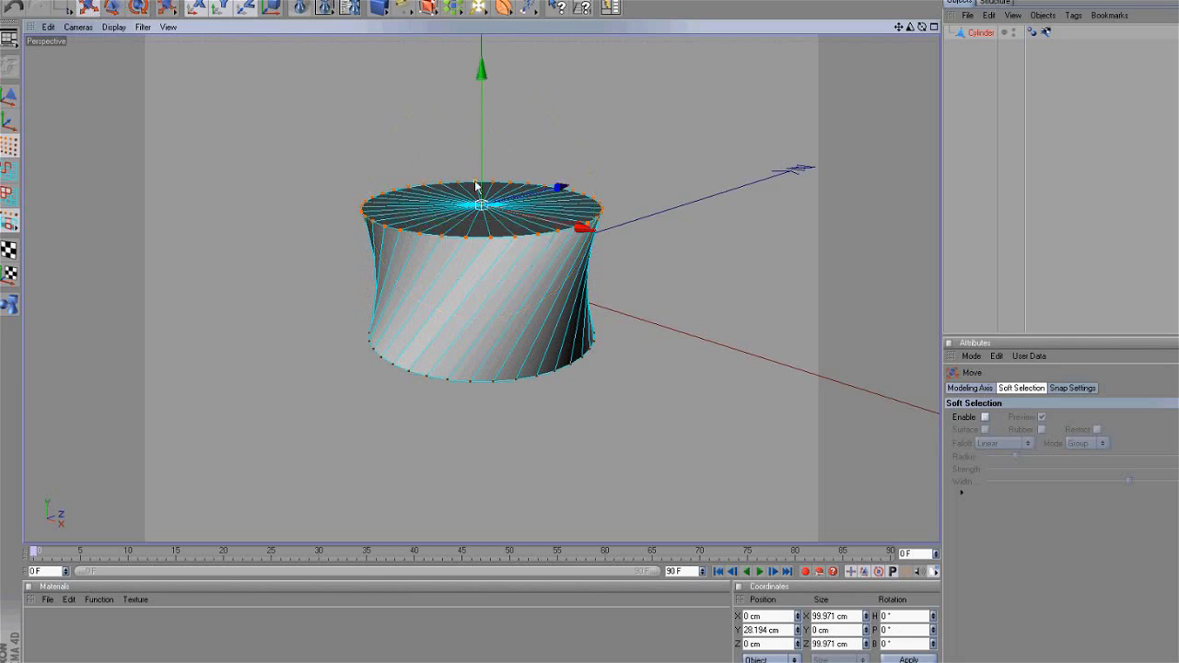
{"action": "left_click_drag", "start_coordinate": [478, 199], "coordinate": [503, 258]}
{"action": "key", "text": "r"}
{"action": "left_click", "coordinate": [64, 8]}
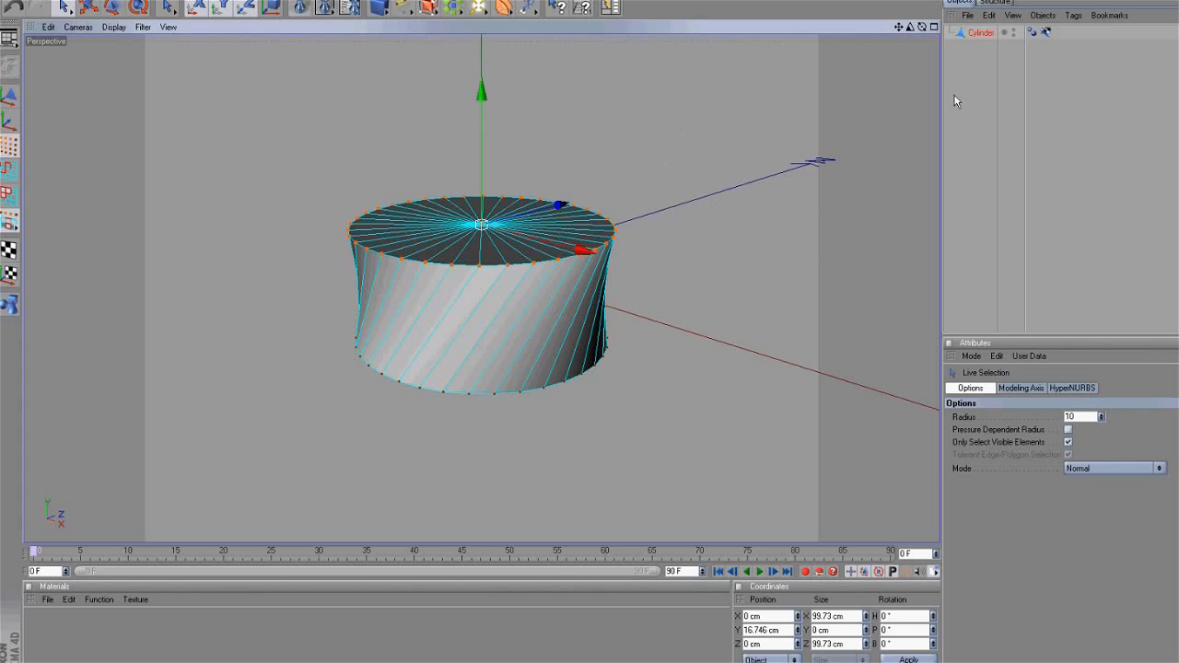
Step: Inset each of the twisted side faces individually by 1.3 cm, with Preserve Groups turned off
{"action": "left_click", "coordinate": [981, 32]}
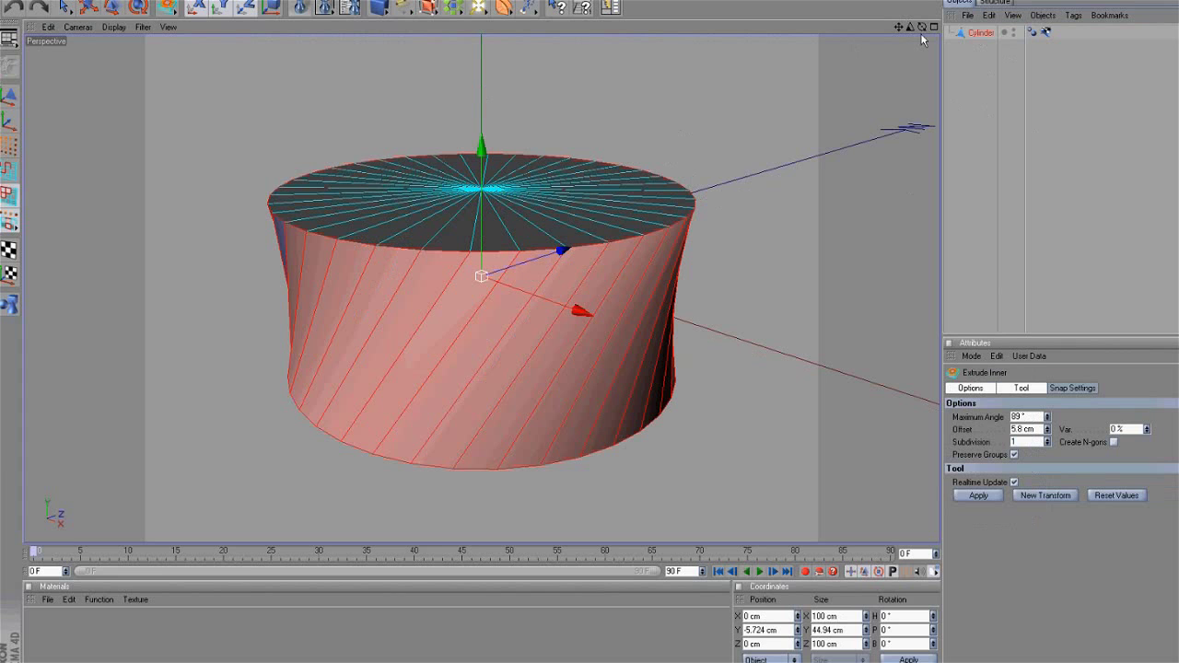
{"action": "left_click_drag", "start_coordinate": [922, 28], "coordinate": [660, 322]}
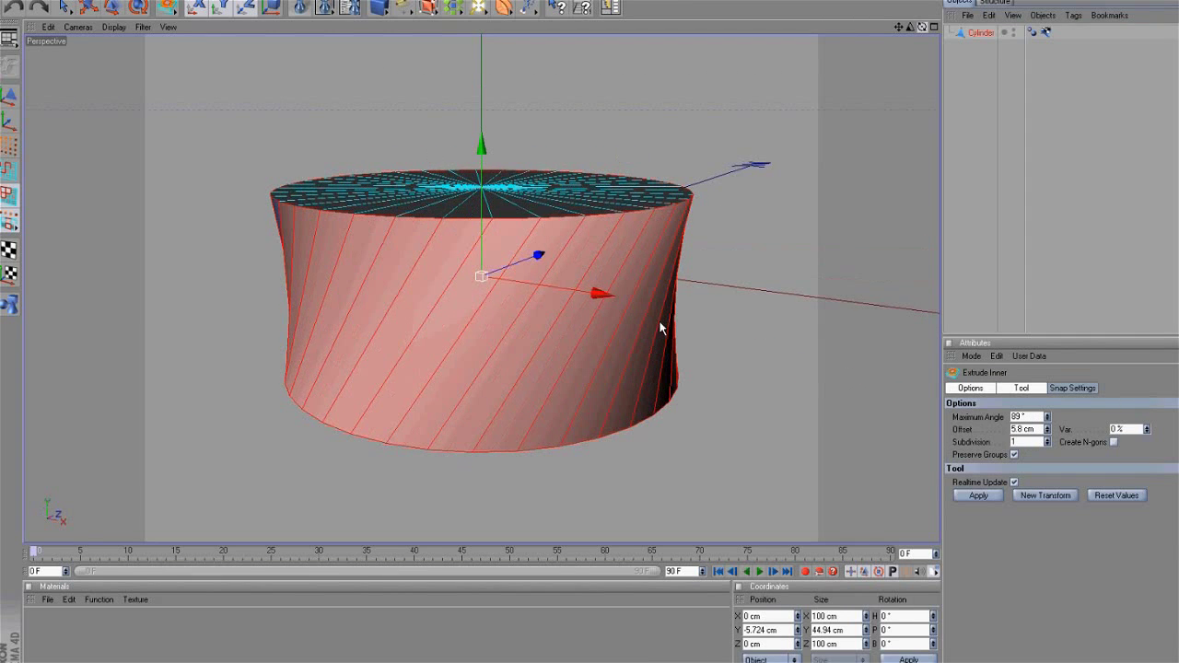
{"action": "left_click", "coordinate": [1013, 455]}
{"action": "left_click_drag", "start_coordinate": [802, 382], "coordinate": [660, 327]}
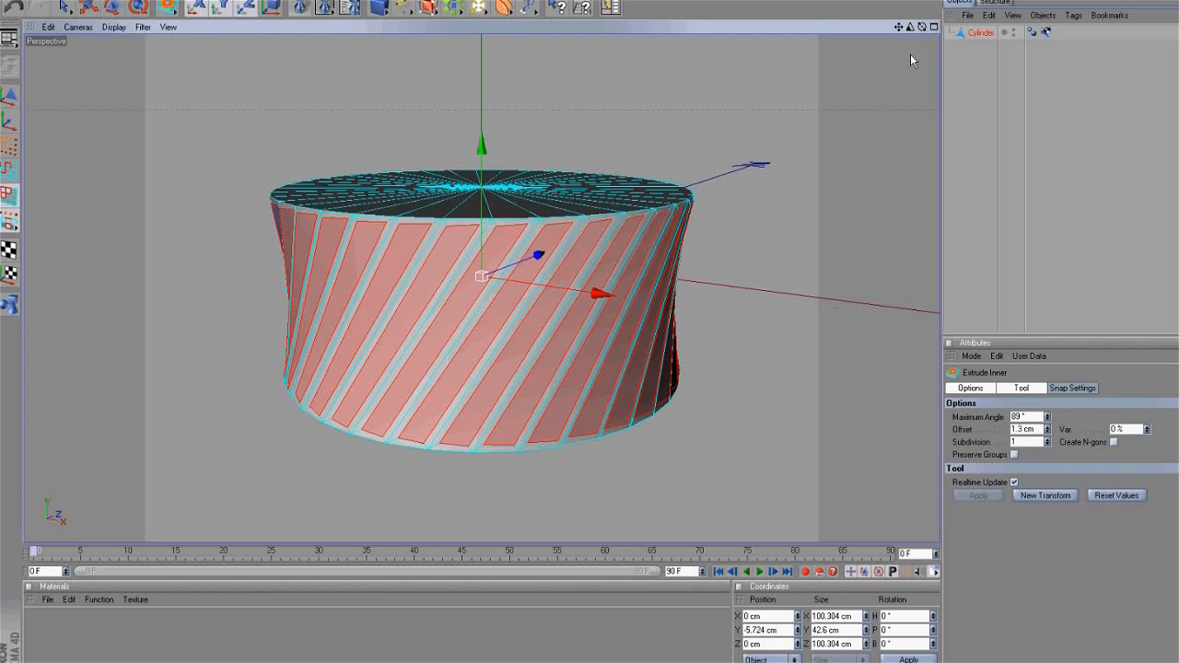
Step: Extrude the inset side faces outward by 5.4 cm as slanted teeth and render a preview of the part
{"action": "left_click_drag", "start_coordinate": [922, 27], "coordinate": [660, 327]}
{"action": "right_click", "coordinate": [757, 263]}
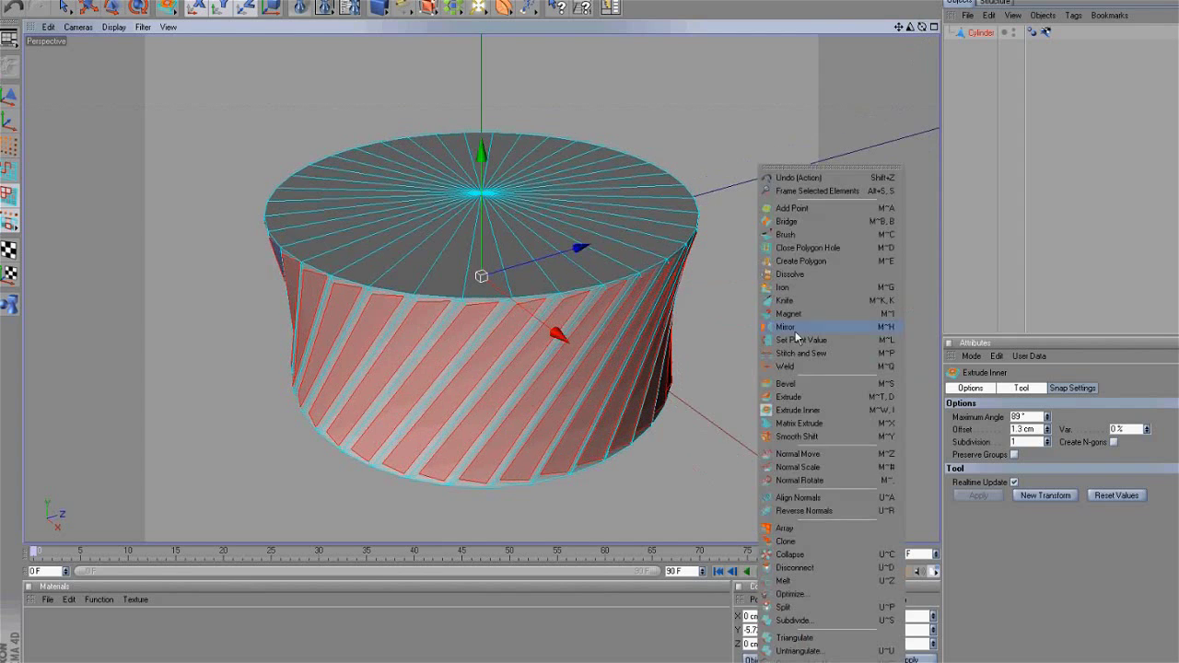
{"action": "left_click", "coordinate": [788, 397]}
{"action": "left_click_drag", "start_coordinate": [608, 331], "coordinate": [661, 327]}
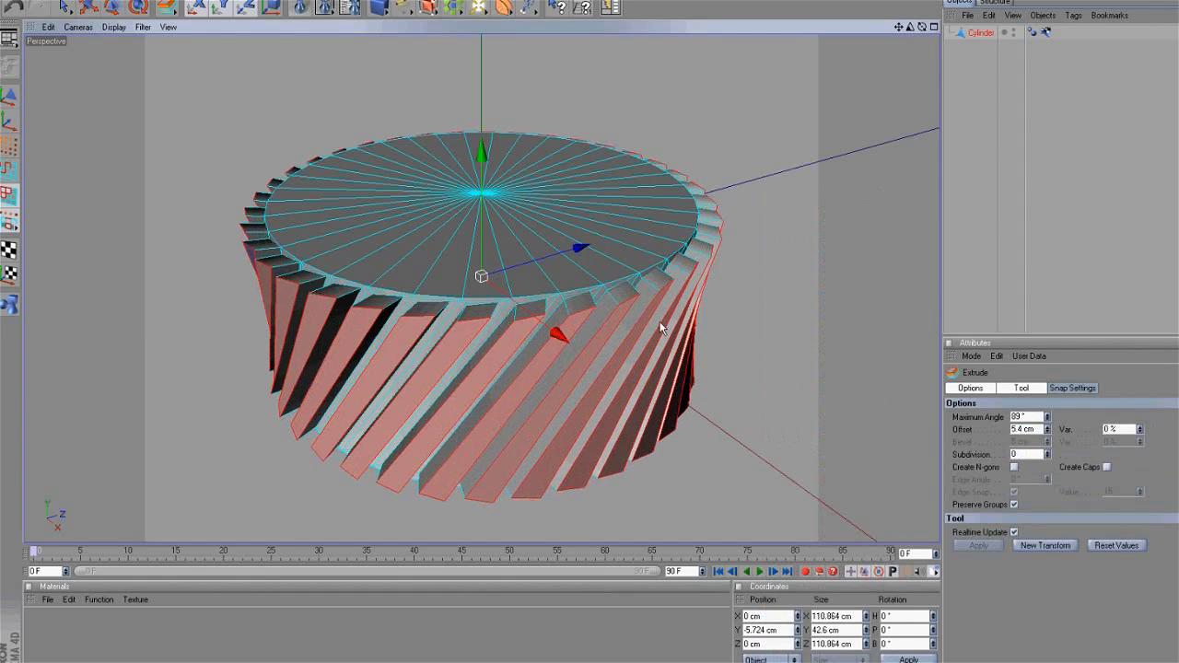
{"action": "scroll", "coordinate": [767, 415], "scroll_direction": "down", "scroll_amount": 5}
{"action": "left_click", "coordinate": [306, 11]}
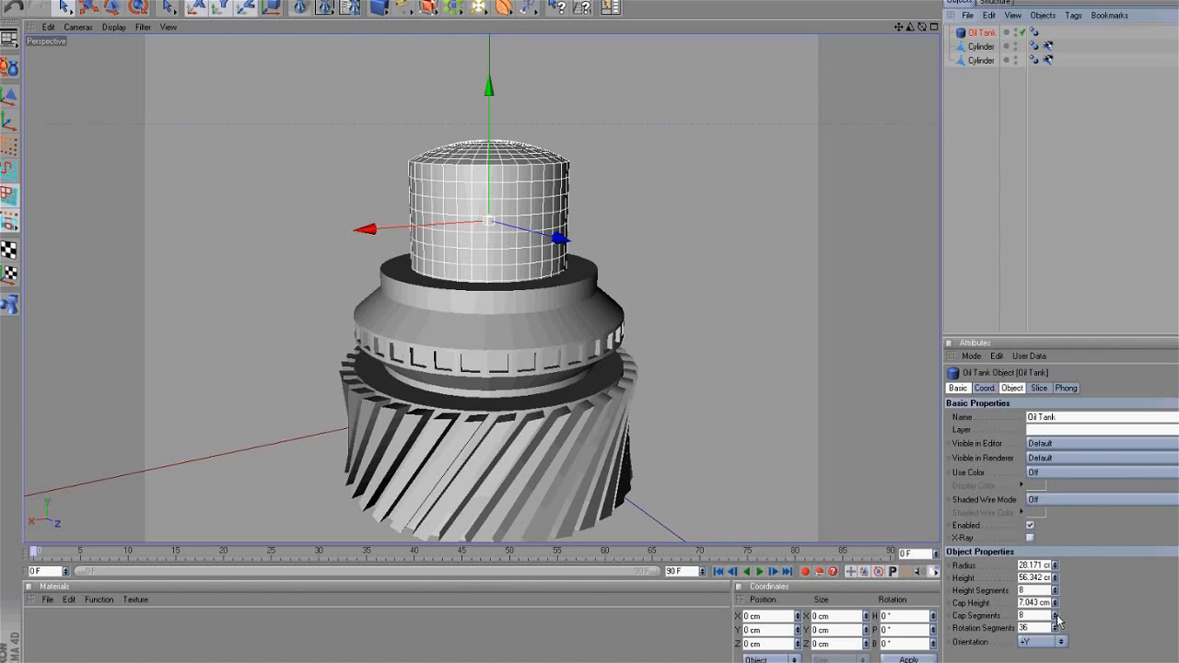
Step: Reduce the Oil Tank to 7 cap segments and 3 height segments
{"action": "left_click", "coordinate": [1056, 619]}
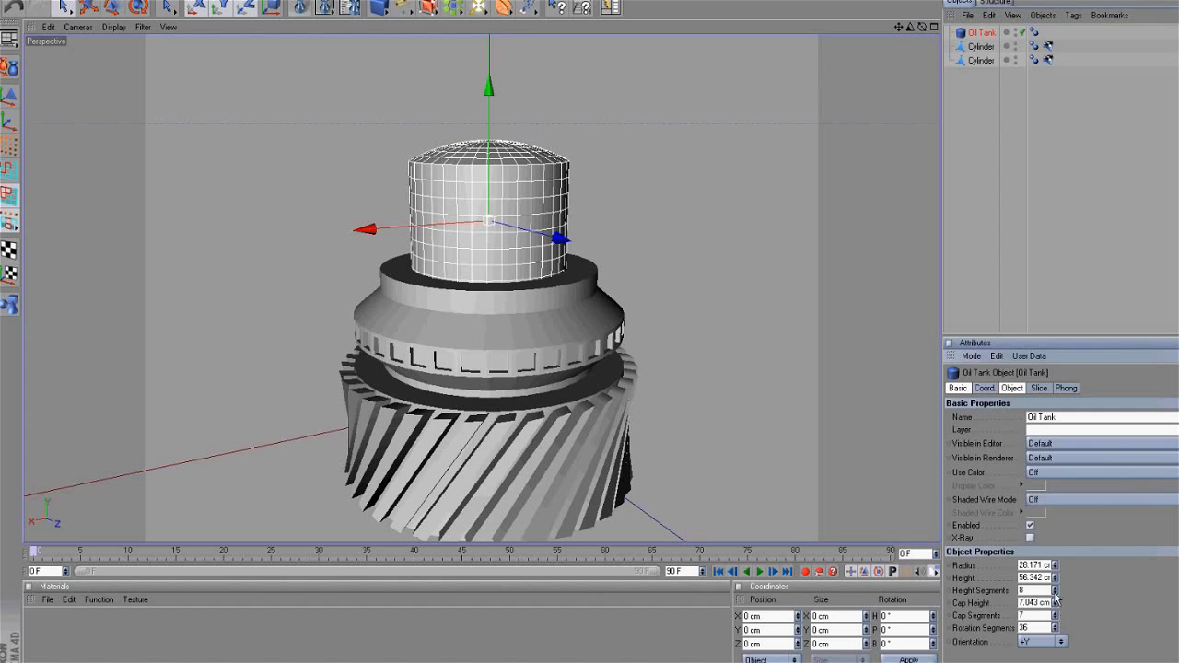
{"action": "left_click", "coordinate": [1055, 594]}
{"action": "left_click", "coordinate": [1055, 594]}
{"action": "left_click", "coordinate": [1056, 594]}
{"action": "left_click", "coordinate": [1055, 595]}
{"action": "left_click", "coordinate": [1056, 594]}
{"action": "left_click", "coordinate": [1055, 594]}
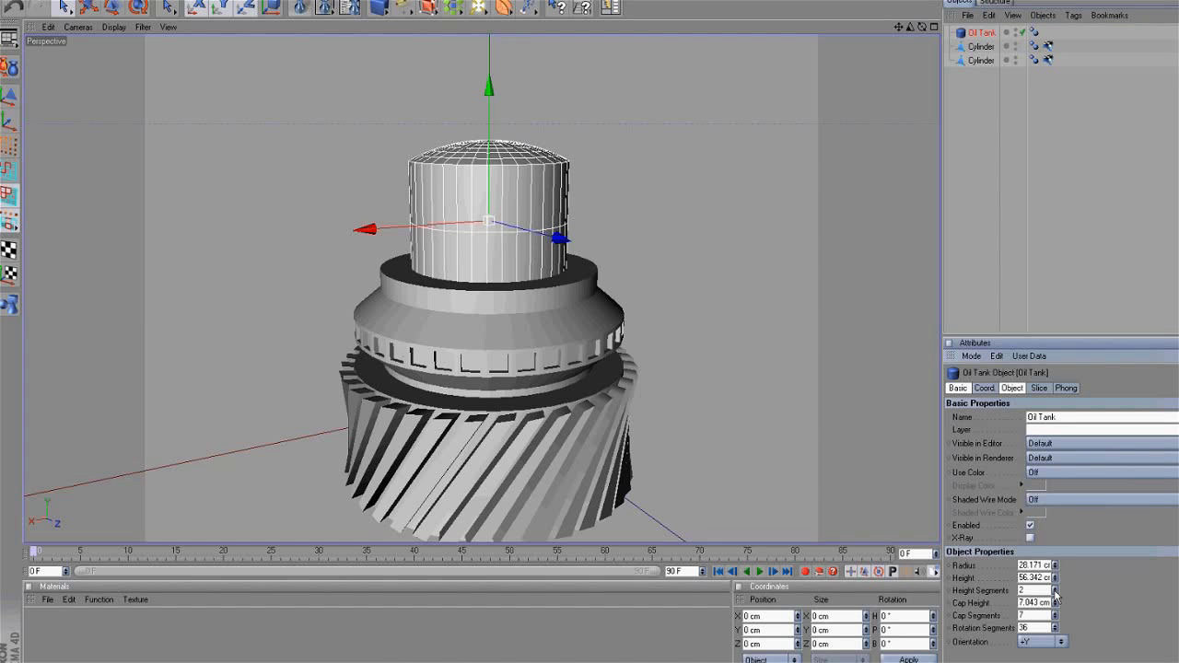
{"action": "left_click", "coordinate": [1057, 596]}
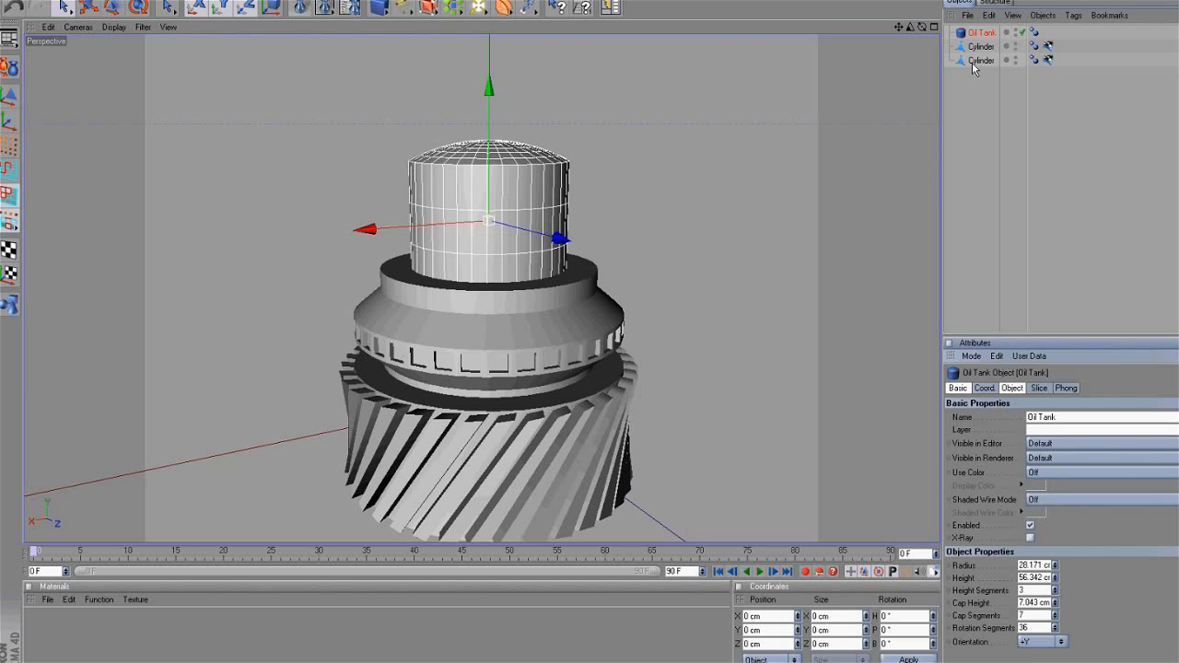
Step: Make the Oil Tank editable and select the middle band of polygons all around its body
{"action": "left_click_drag", "start_coordinate": [922, 28], "coordinate": [783, 188]}
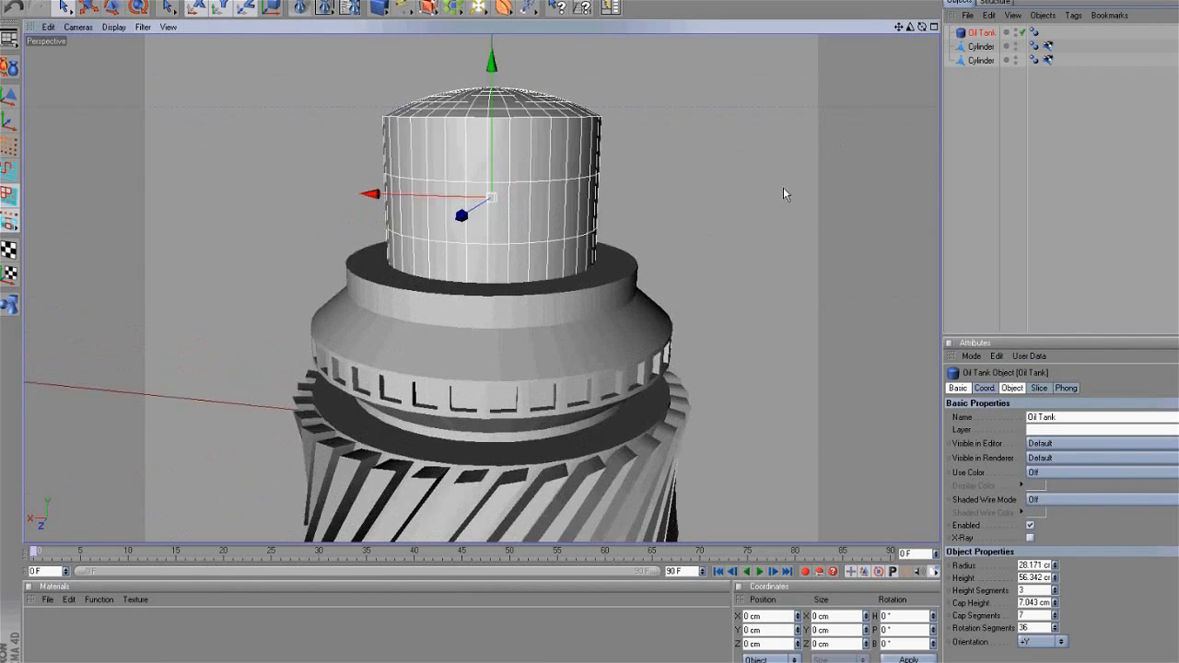
{"action": "left_click", "coordinate": [9, 67]}
{"action": "key", "text": "F5"}
{"action": "middle_click", "coordinate": [772, 368]}
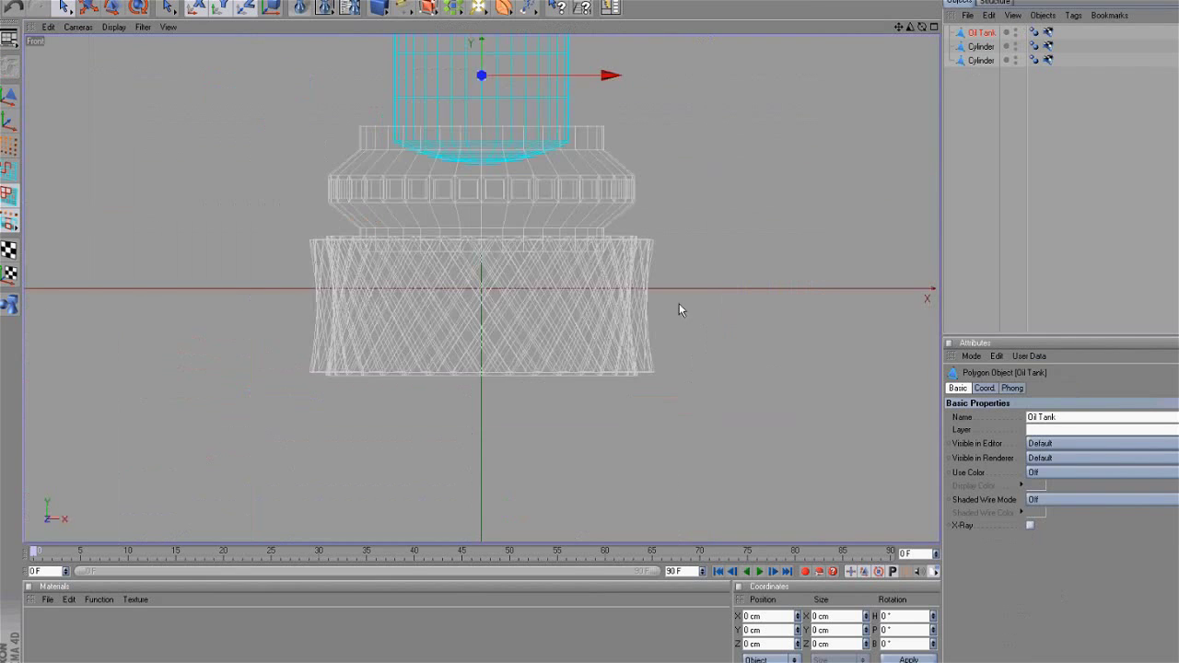
{"action": "scroll", "coordinate": [680, 307], "scroll_direction": "down", "scroll_amount": 3}
{"action": "left_click_drag", "start_coordinate": [899, 27], "coordinate": [660, 327]}
{"action": "scroll", "coordinate": [706, 188], "scroll_direction": "up", "scroll_amount": 2}
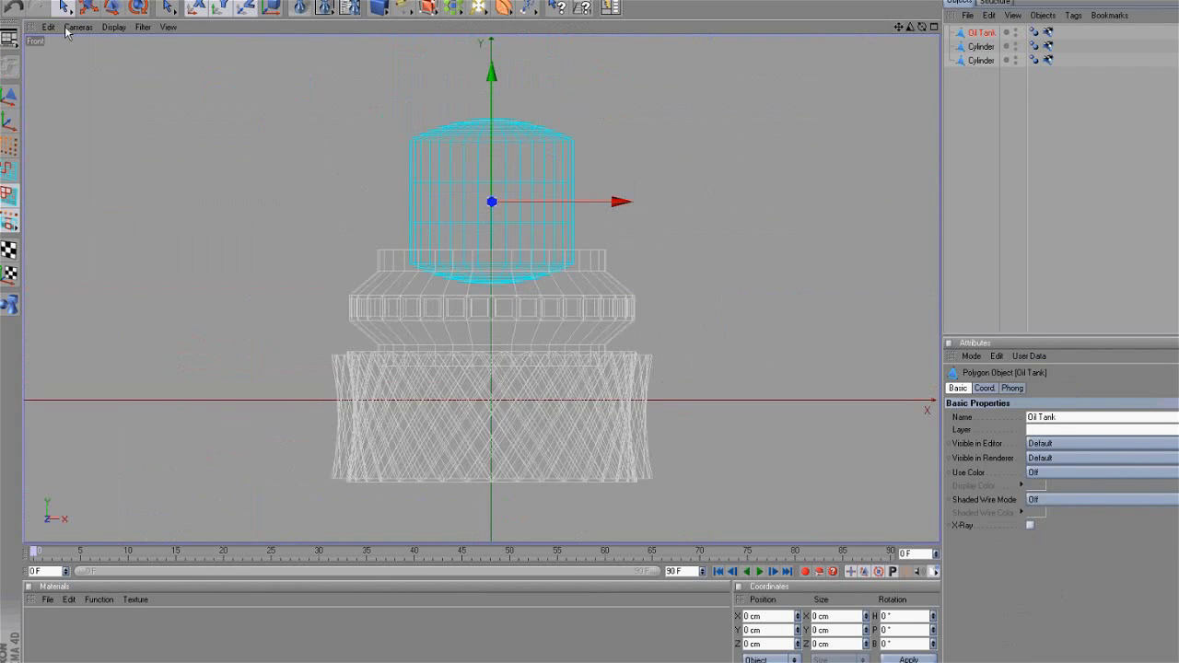
{"action": "left_click_drag", "start_coordinate": [342, 192], "coordinate": [635, 193]}
{"action": "middle_click", "coordinate": [649, 192]}
{"action": "middle_click", "coordinate": [356, 137]}
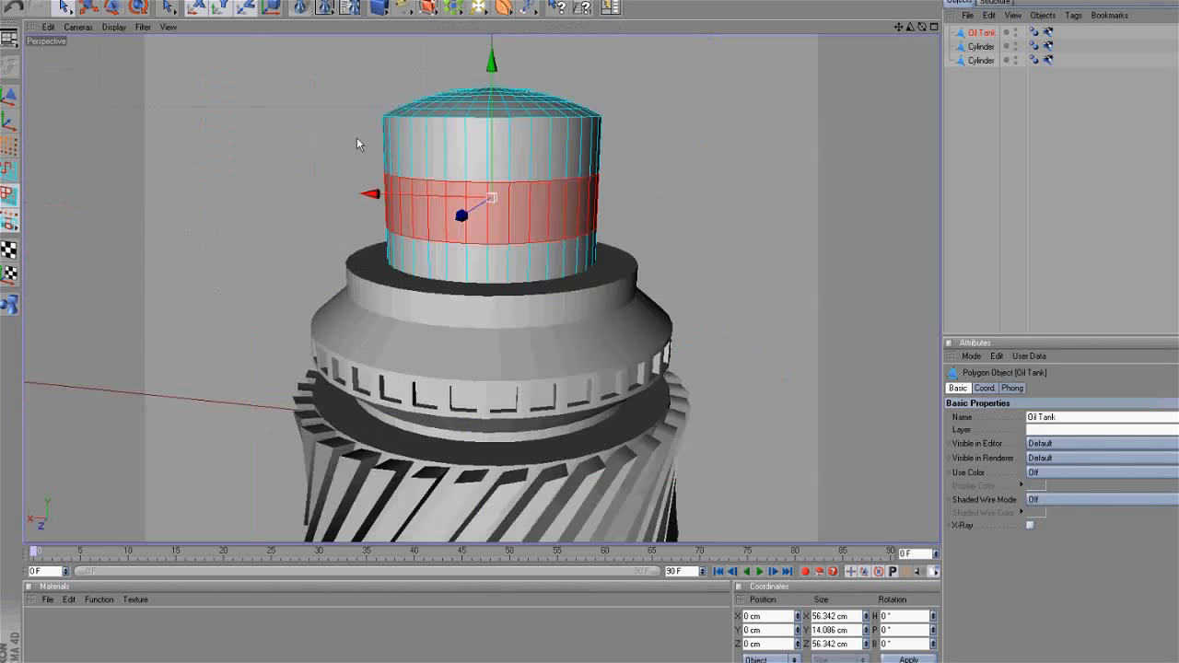
Step: Extrude the Oil Tank's middle band outward by 7.9 cm
{"action": "scroll", "coordinate": [750, 171], "scroll_direction": "up", "scroll_amount": 3}
{"action": "right_click", "coordinate": [751, 172]}
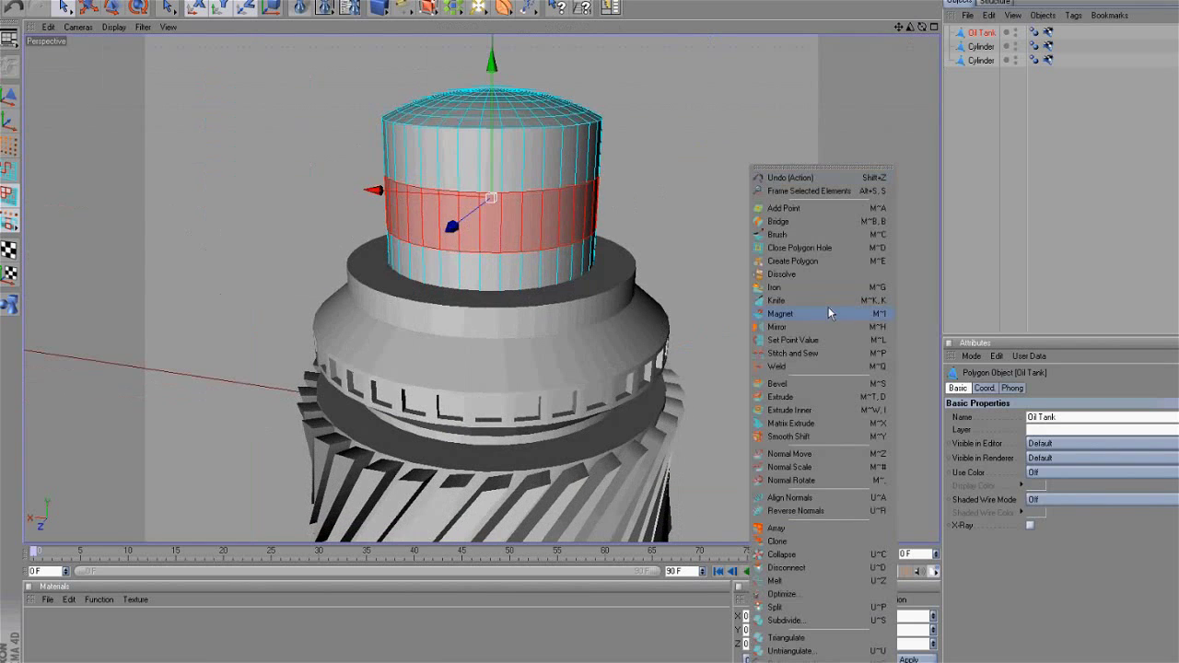
{"action": "left_click", "coordinate": [819, 391]}
{"action": "left_click_drag", "start_coordinate": [589, 327], "coordinate": [661, 327]}
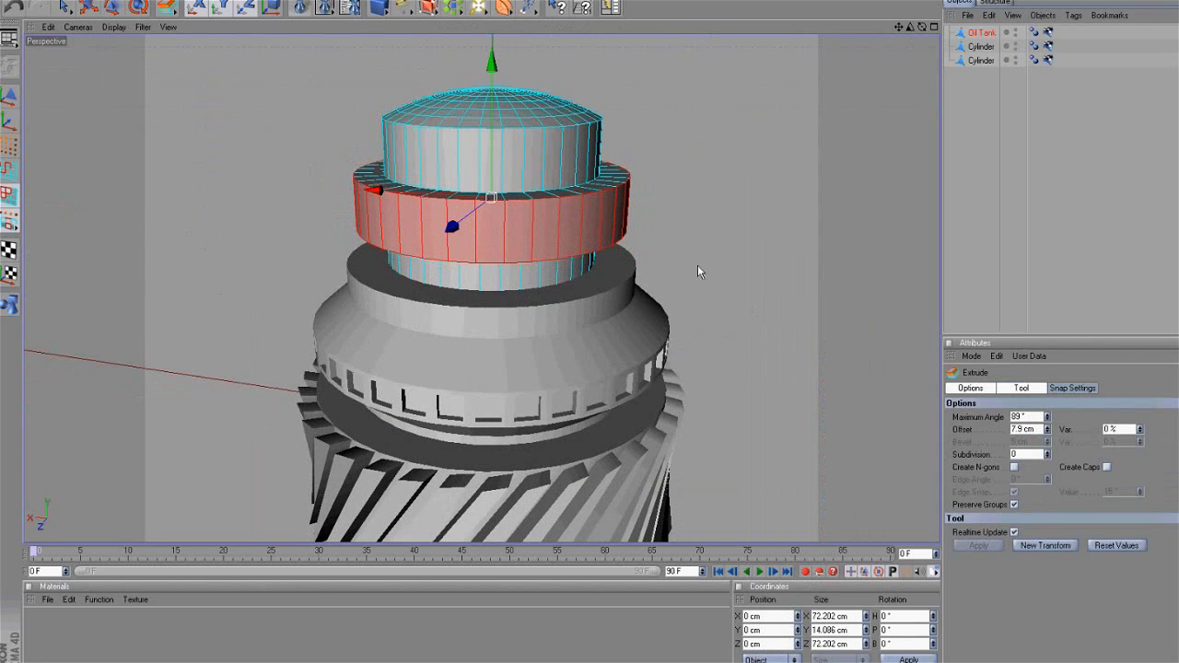
Step: Split the extruded band into separate teeth by disabling Preserve Groups, extrude them another 5.8 cm, and render a preview
{"action": "left_click", "coordinate": [1013, 505]}
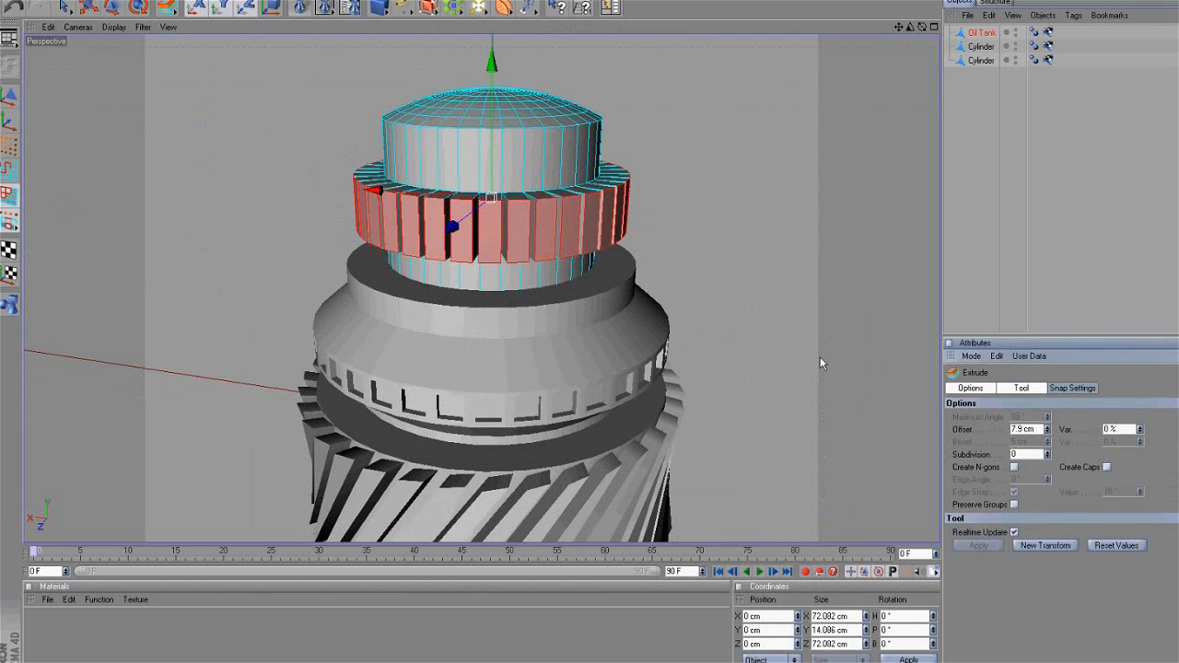
{"action": "left_click_drag", "start_coordinate": [661, 327], "coordinate": [660, 327]}
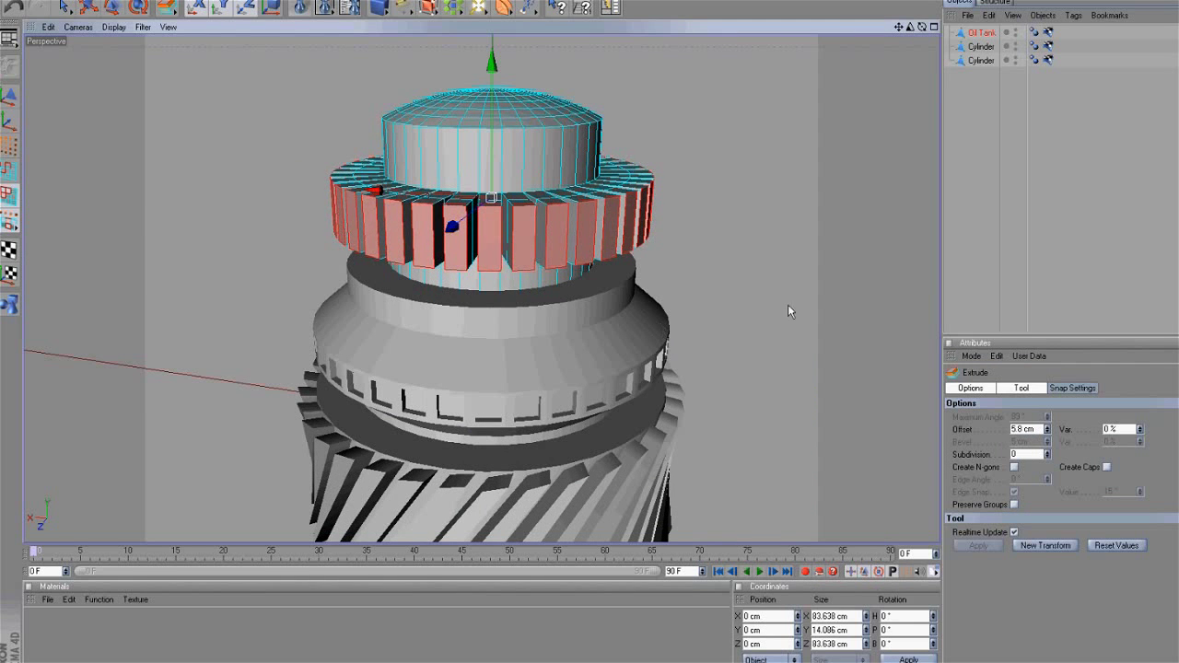
{"action": "left_click_drag", "start_coordinate": [921, 29], "coordinate": [920, 30]}
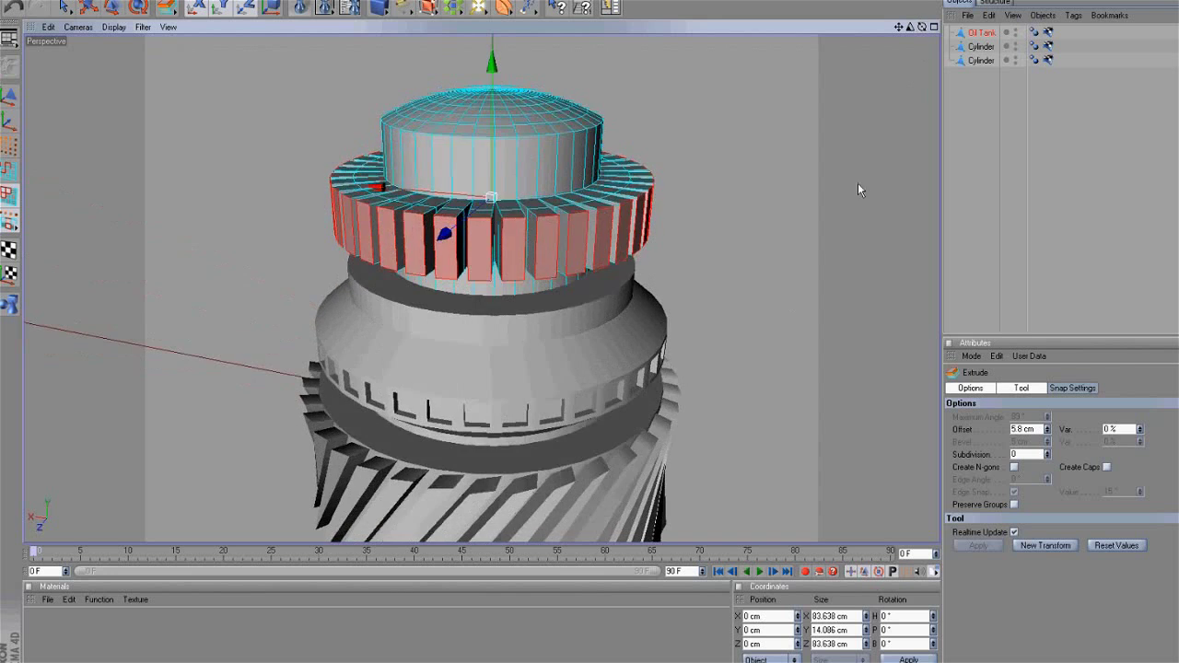
{"action": "scroll", "coordinate": [400, 83], "scroll_direction": "down", "scroll_amount": 3}
{"action": "left_click", "coordinate": [307, 7]}
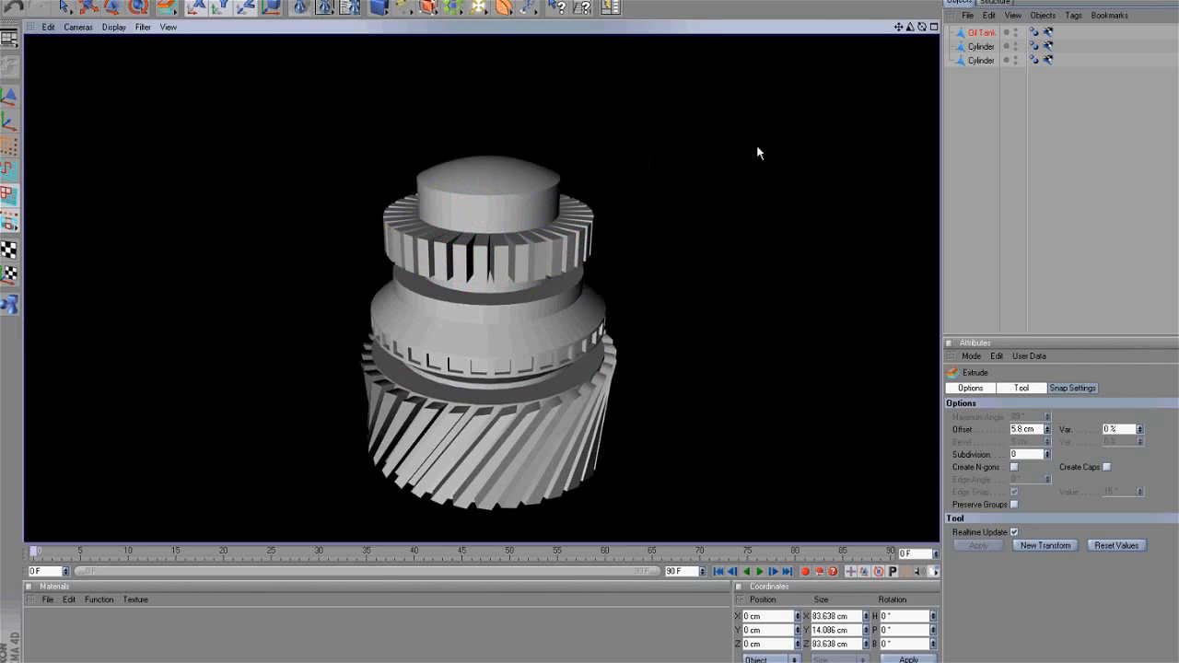
Step: Rotate the outer faces of the Oil Tank's teeth slightly about the vertical axis to slant them, and render a preview
{"action": "left_click_drag", "start_coordinate": [669, 326], "coordinate": [660, 321], "text": "alt"}
{"action": "scroll", "coordinate": [274, 105], "scroll_direction": "up", "scroll_amount": 2}
{"action": "left_click", "coordinate": [138, 8]}
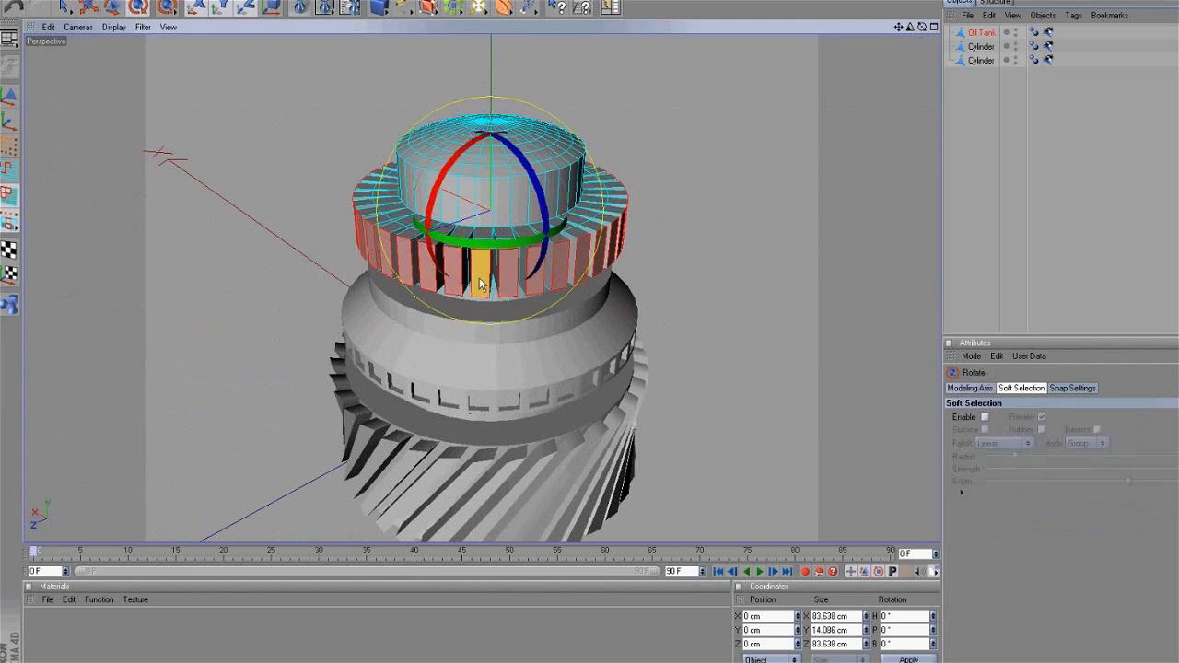
{"action": "left_click_drag", "start_coordinate": [483, 243], "coordinate": [480, 248]}
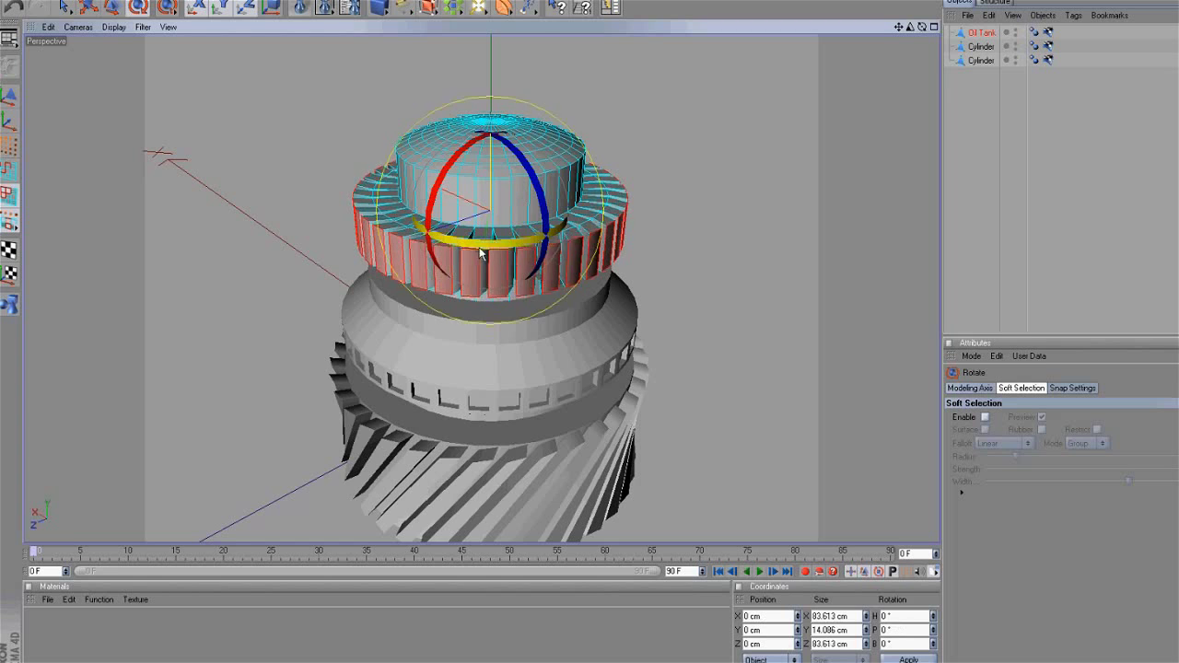
{"action": "scroll", "coordinate": [701, 278], "scroll_direction": "down", "scroll_amount": 3}
{"action": "left_click", "coordinate": [301, 8]}
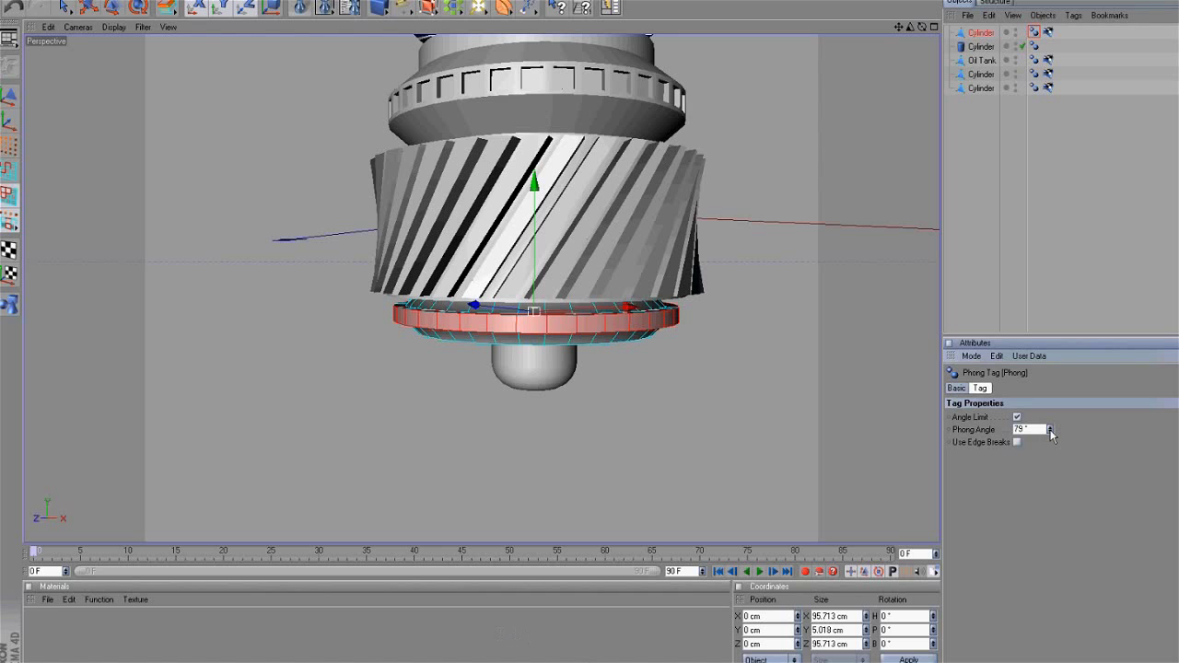
Step: Set the bottom flange cylinder's Phong Angle to 34° and check its shading in a render preview
{"action": "left_click_drag", "start_coordinate": [1050, 431], "coordinate": [1050, 433]}
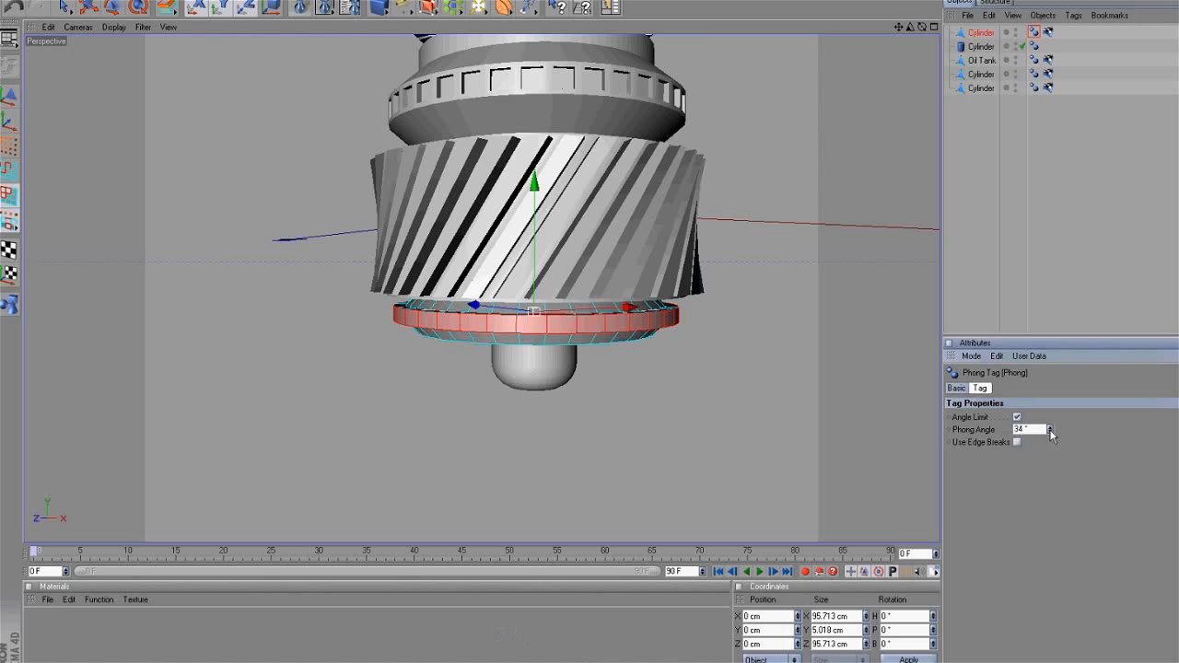
{"action": "left_click", "coordinate": [301, 8]}
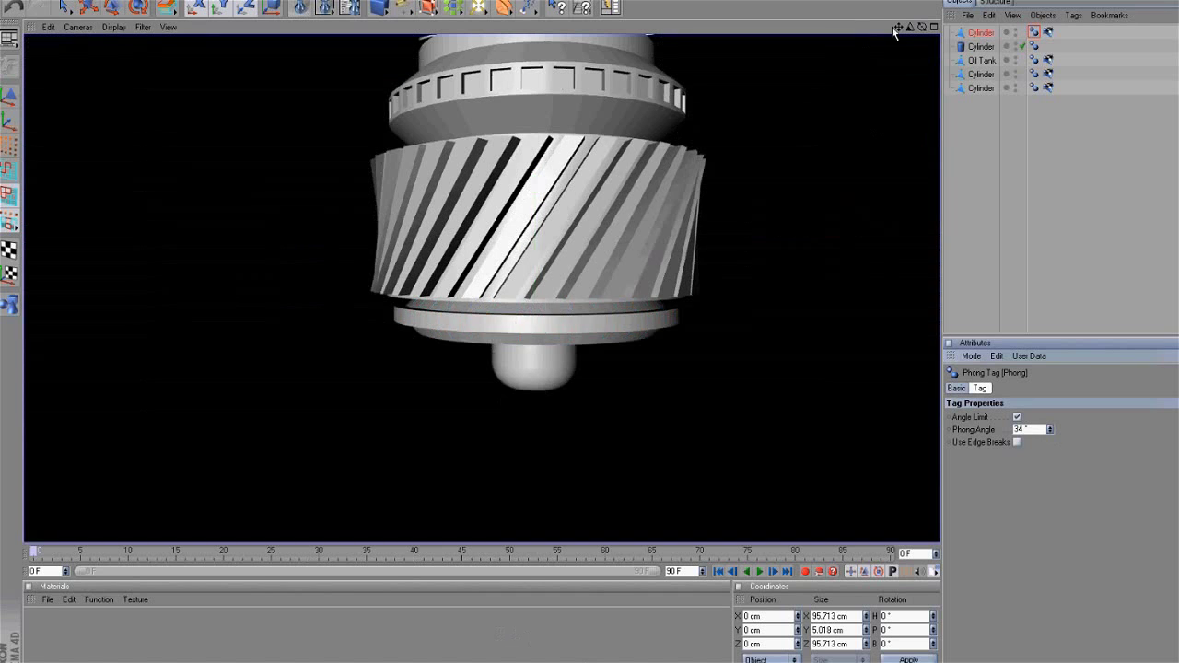
{"action": "left_click_drag", "start_coordinate": [898, 28], "coordinate": [734, 364]}
{"action": "scroll", "coordinate": [734, 363], "scroll_direction": "down", "scroll_amount": 3}
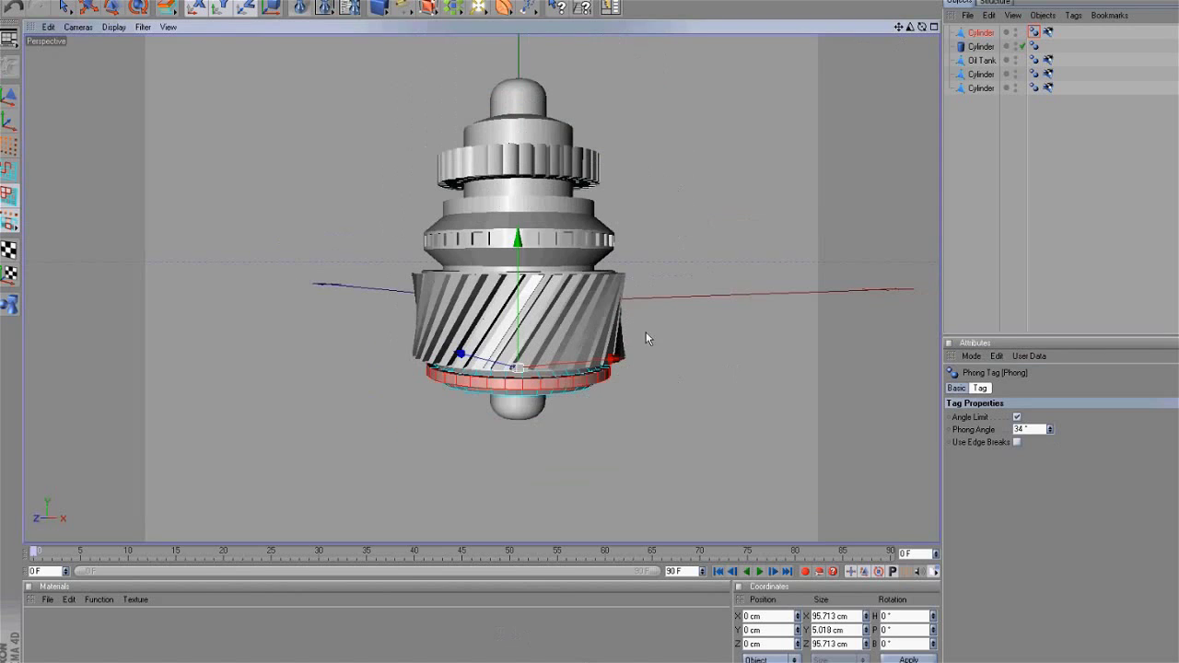
Step: Return to whole-object editing, clear the selection, and select the round-capped cylinder running through the centre of the assembly
{"action": "left_click", "coordinate": [65, 7]}
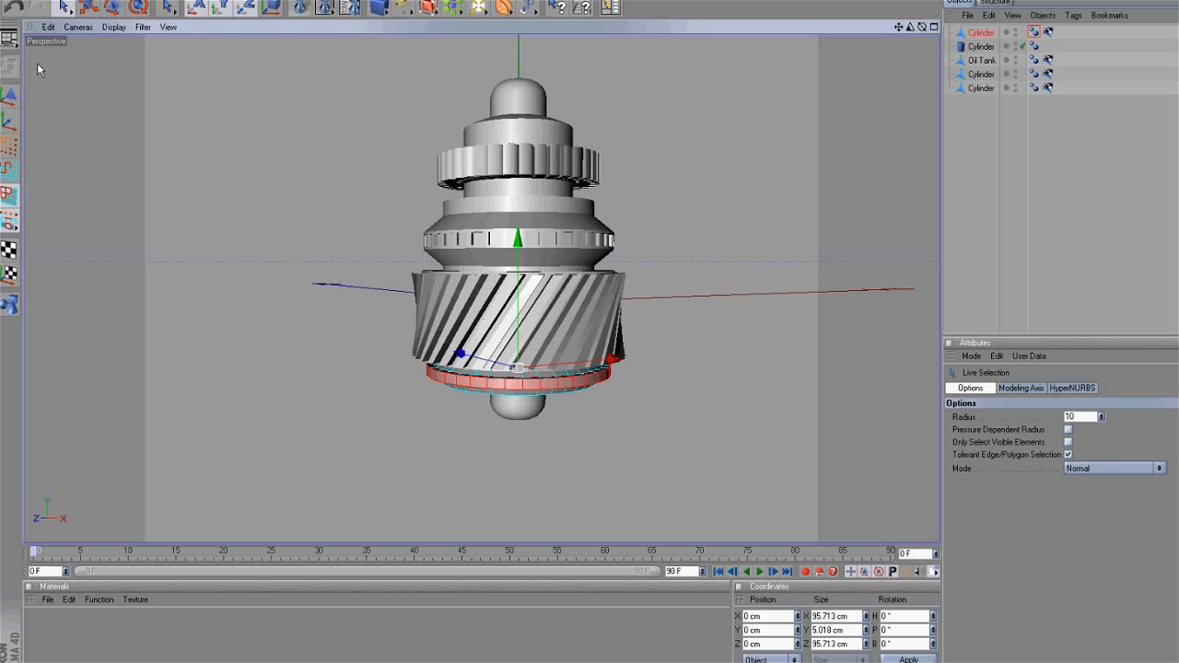
{"action": "left_click", "coordinate": [11, 94]}
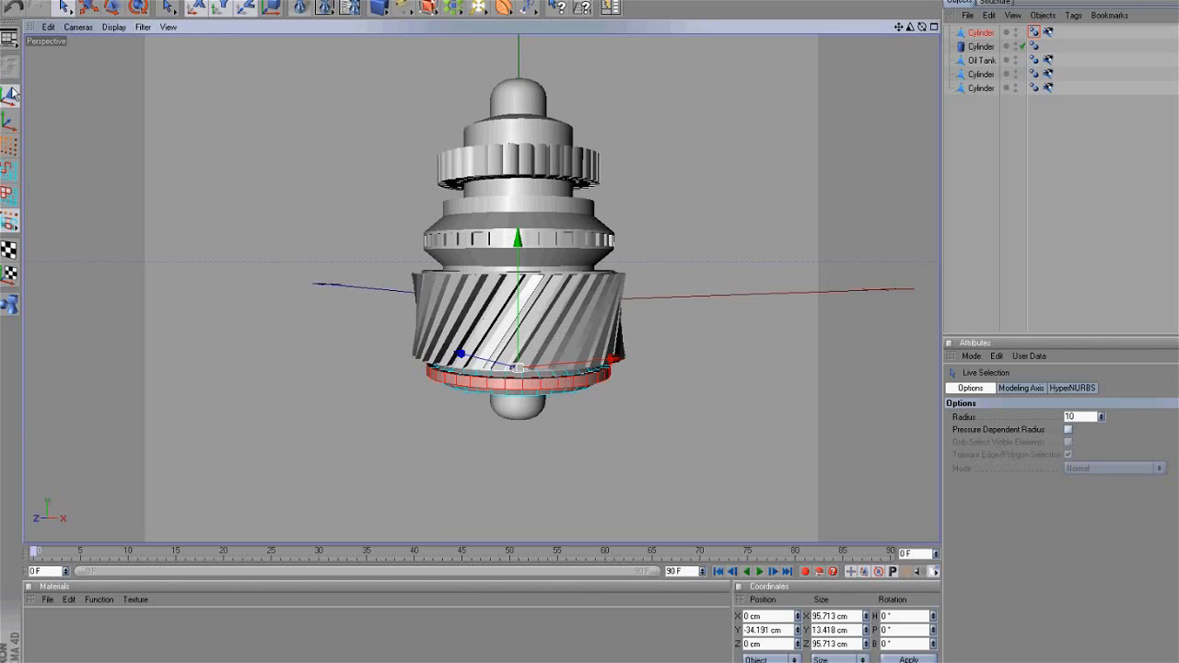
{"action": "left_click", "coordinate": [198, 140]}
{"action": "scroll", "coordinate": [467, 293], "scroll_direction": "down", "scroll_amount": 3}
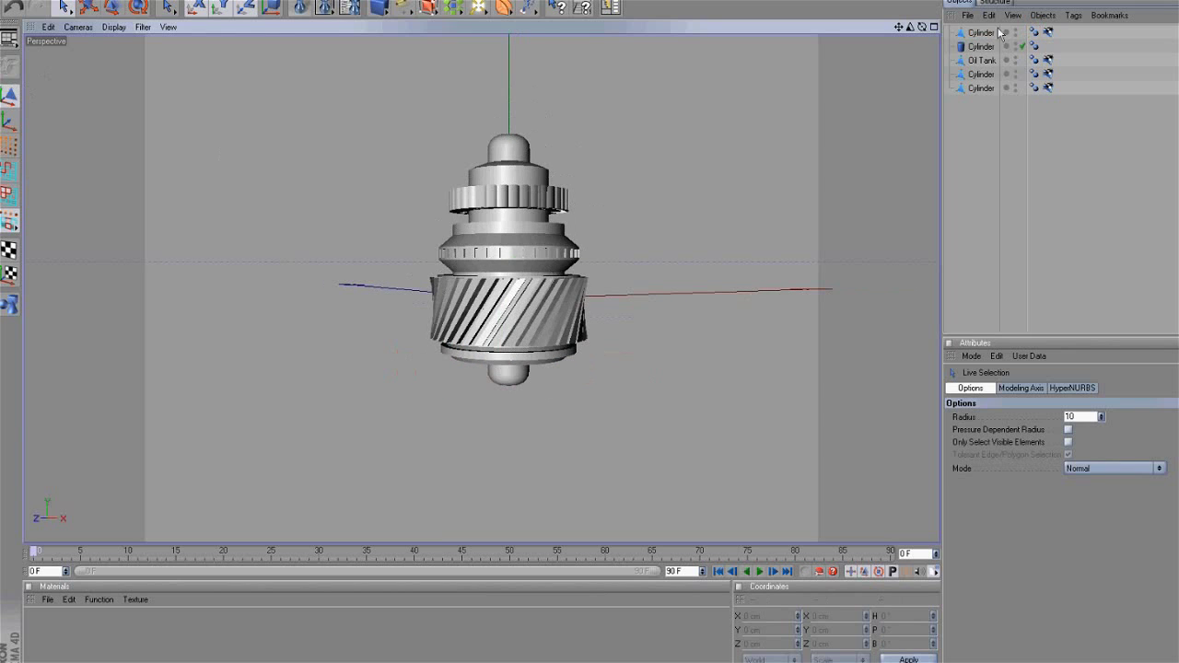
{"action": "left_click_drag", "start_coordinate": [923, 28], "coordinate": [700, 304]}
{"action": "left_click", "coordinate": [975, 47]}
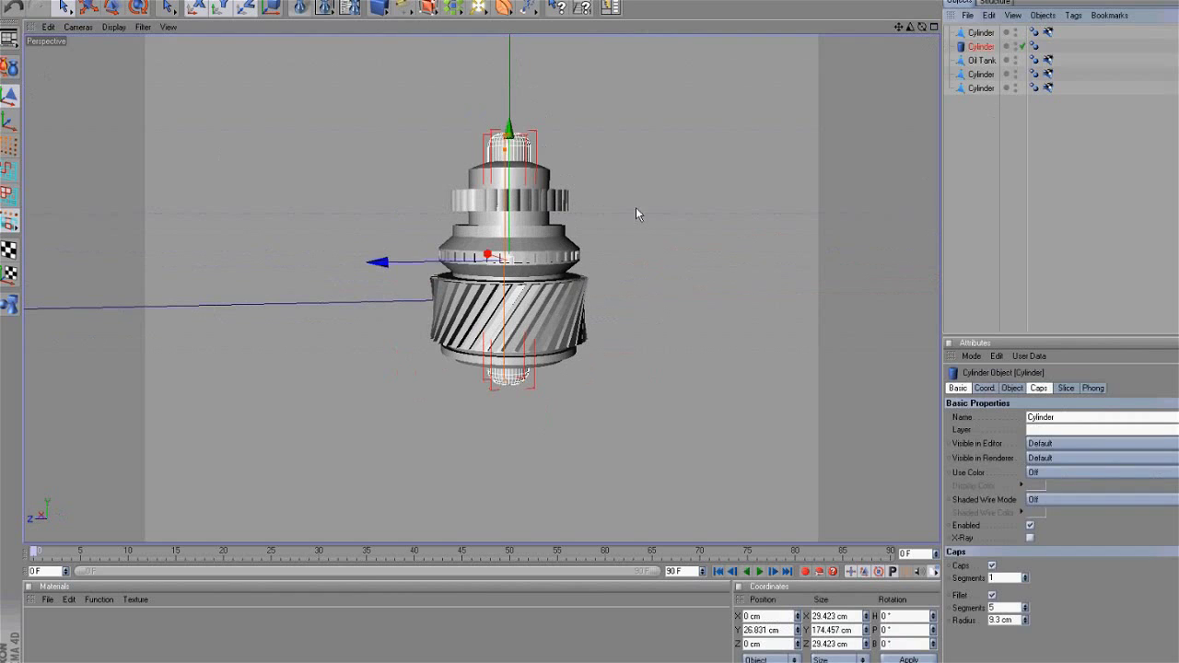
Step: Convert the central round-capped cylinder to a polygon object, connect all five parts into one object, and delete the originals
{"action": "left_click", "coordinate": [879, 214]}
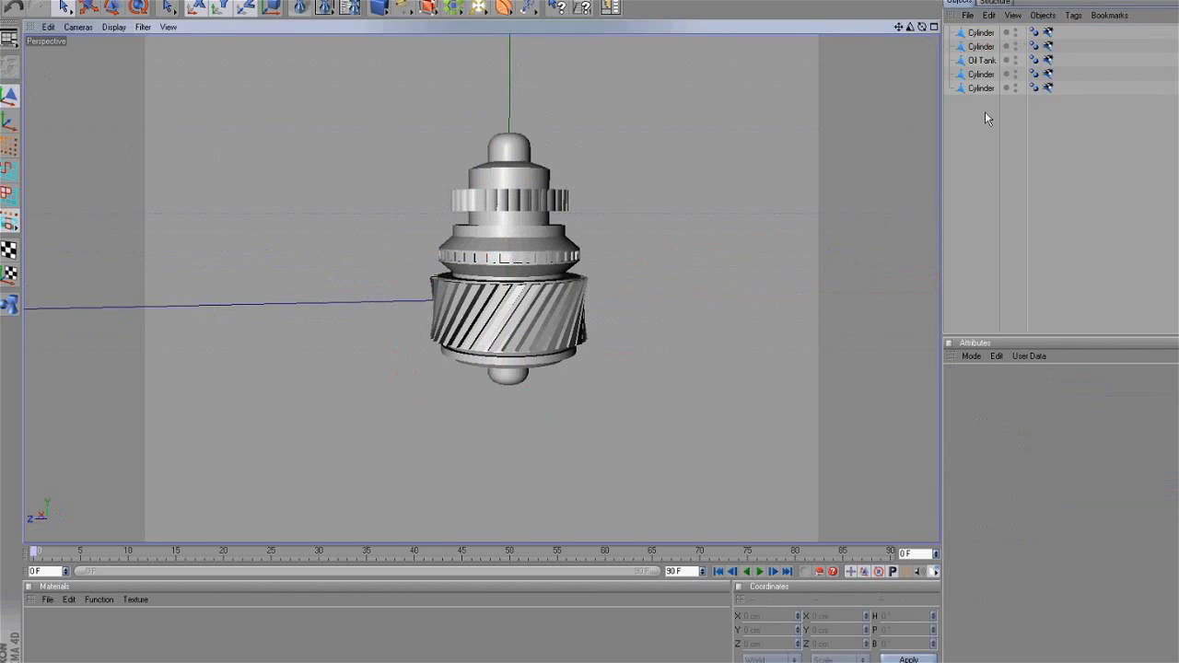
{"action": "left_click_drag", "start_coordinate": [984, 118], "coordinate": [976, 35]}
{"action": "left_click", "coordinate": [1043, 15]}
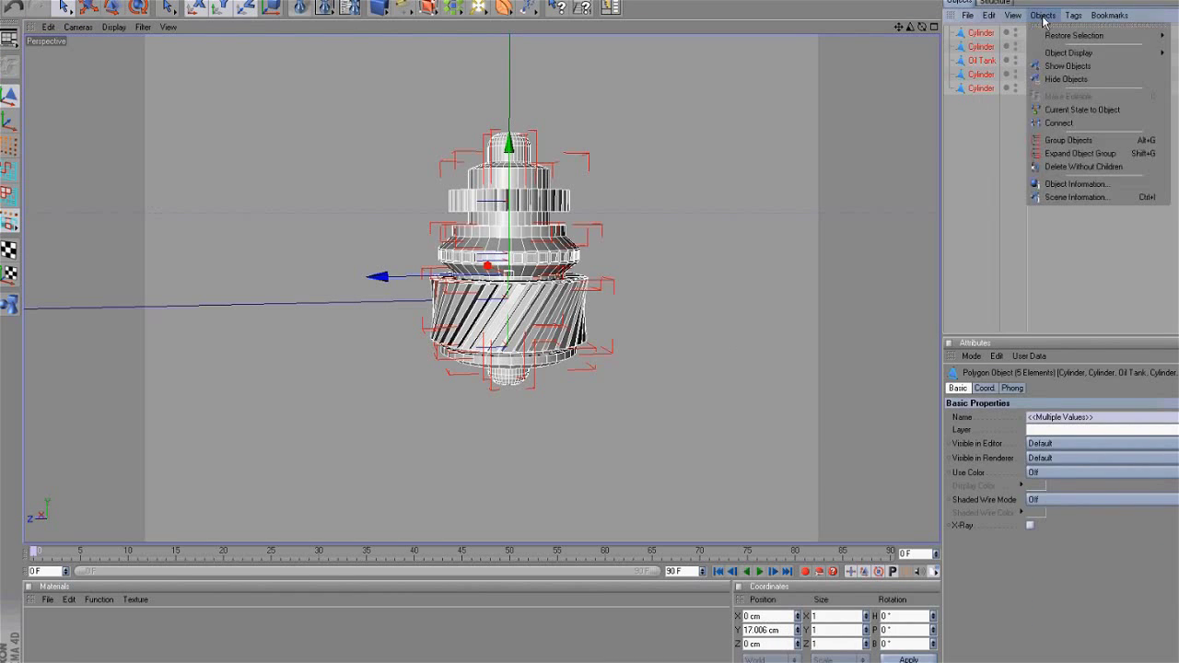
{"action": "left_click", "coordinate": [1076, 123]}
{"action": "left_click_drag", "start_coordinate": [992, 118], "coordinate": [972, 46]}
{"action": "key", "text": "Delete"}
Step: Cut the combined mechanical part from this scene and paste it into the bike scene, Untitled 2
{"action": "left_click", "coordinate": [988, 15]}
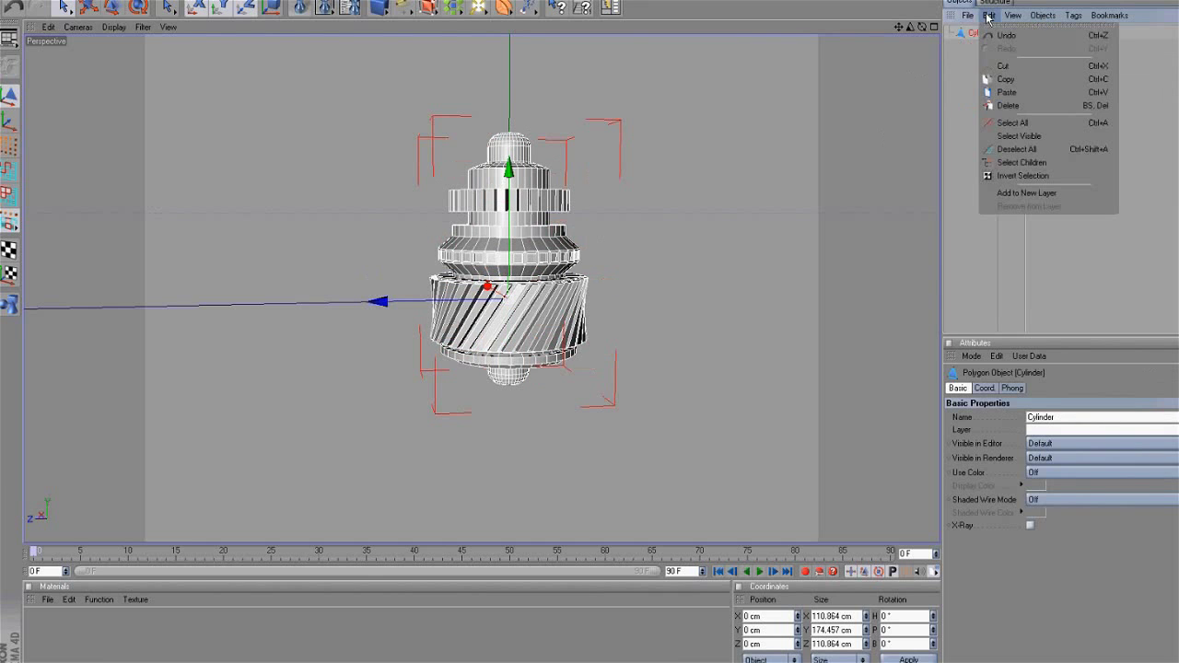
{"action": "left_click", "coordinate": [1012, 71]}
{"action": "left_click", "coordinate": [490, 1]}
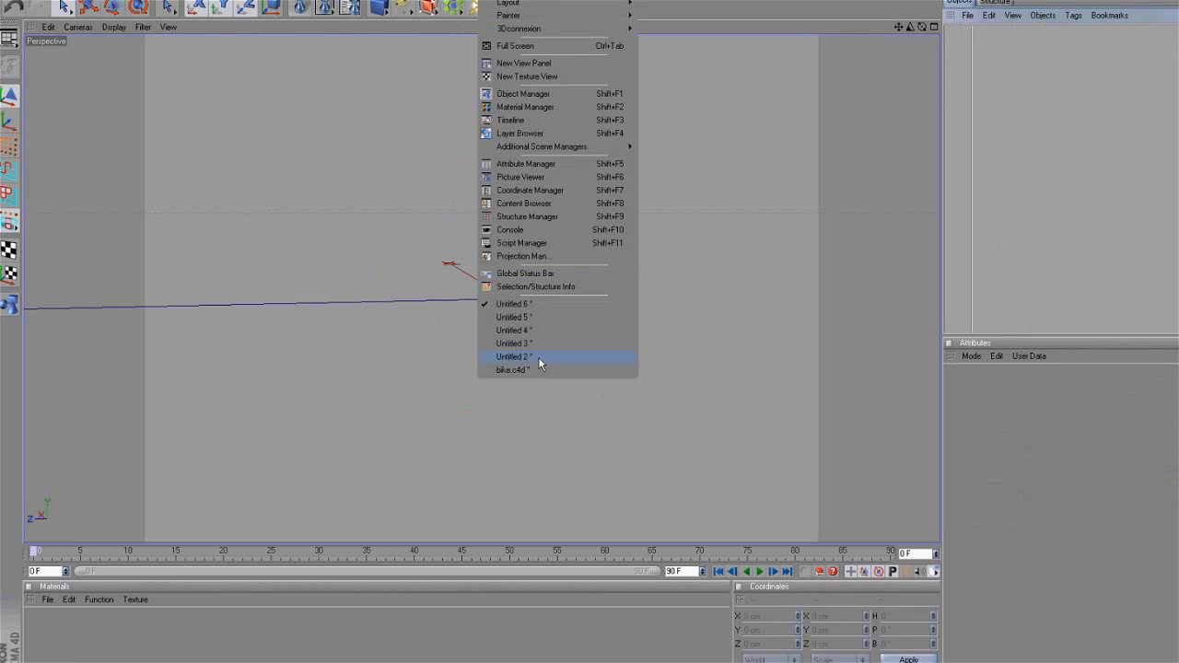
{"action": "left_click", "coordinate": [513, 356]}
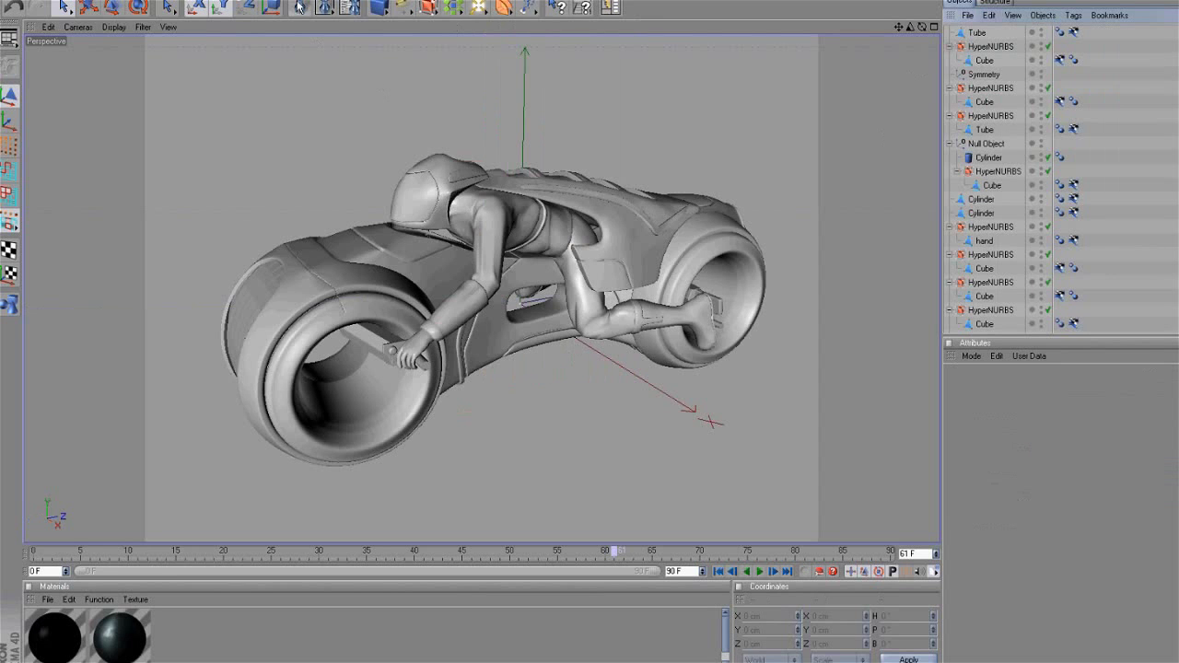
{"action": "left_click", "coordinate": [996, 17]}
{"action": "left_click", "coordinate": [1007, 92]}
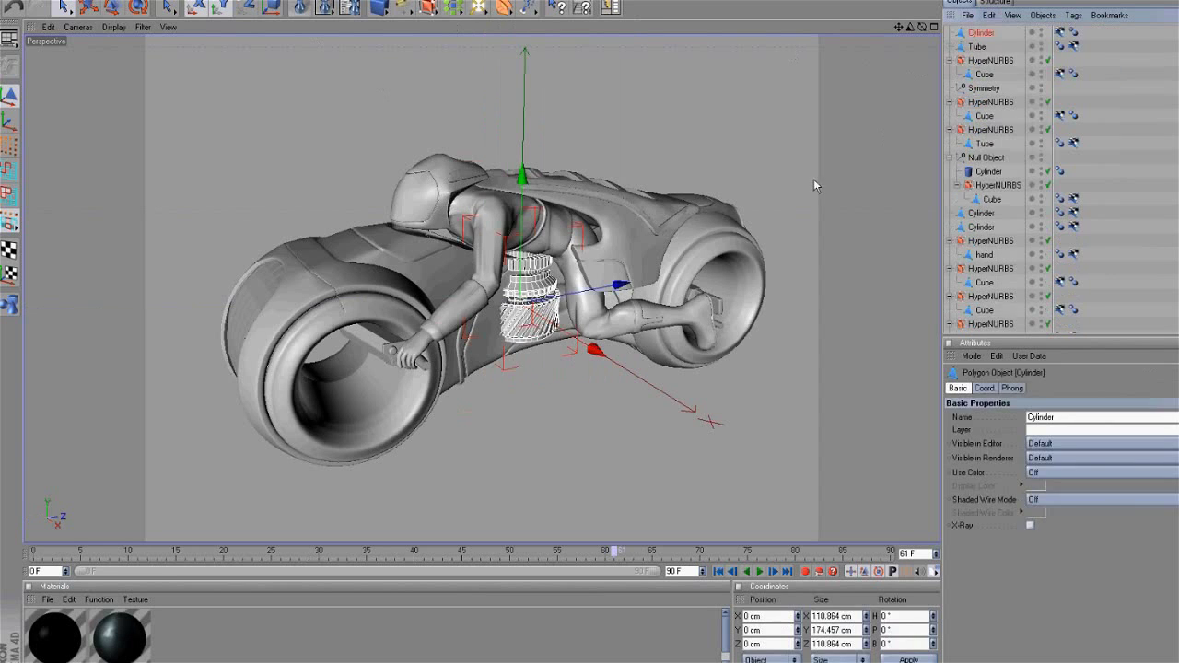
Step: Rotate the pasted mechanical part to a 90° pitch so it lies lengthwise along the bike
{"action": "scroll", "coordinate": [742, 264], "scroll_direction": "up", "scroll_amount": 2}
{"action": "left_click_drag", "start_coordinate": [921, 26], "coordinate": [893, 24]}
{"action": "scroll", "coordinate": [460, 194], "scroll_direction": "up", "scroll_amount": 3}
{"action": "key", "text": "r"}
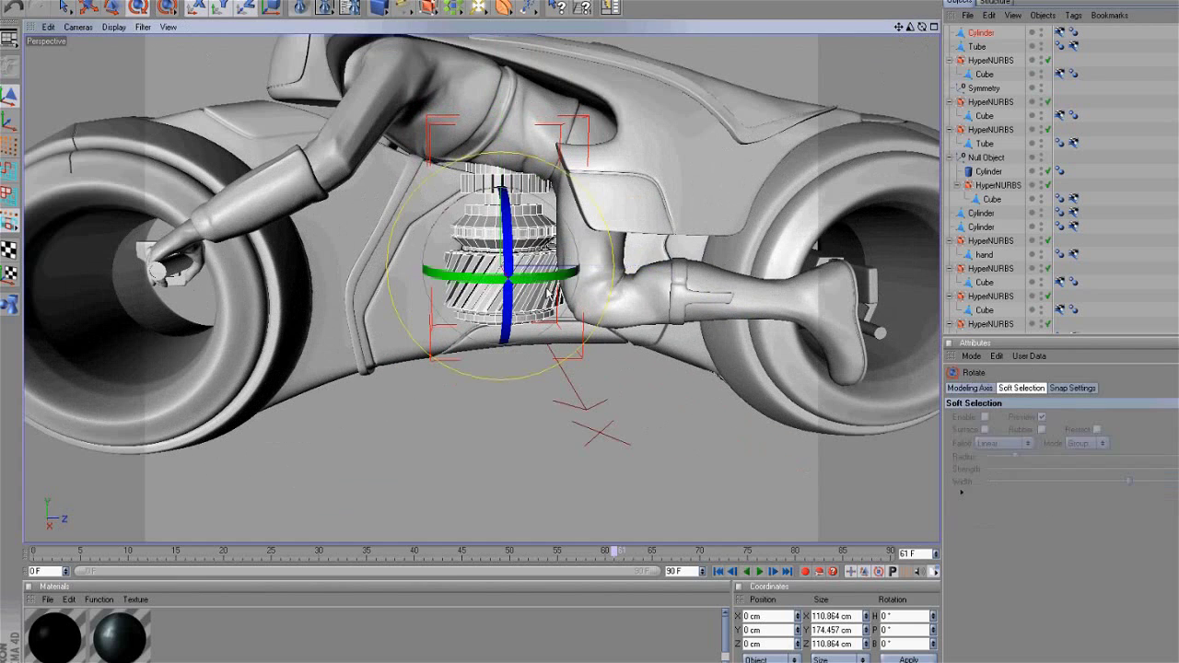
{"action": "left_click_drag", "start_coordinate": [443, 213], "coordinate": [650, 329]}
Step: Shift the mechanical part along the Z axis to about 54 cm and scale it down to about 56 × 88 × 56 cm
{"action": "left_click", "coordinate": [88, 7]}
{"action": "scroll", "coordinate": [455, 320], "scroll_direction": "up", "scroll_amount": 1}
{"action": "scroll", "coordinate": [663, 327], "scroll_direction": "up", "scroll_amount": 3}
{"action": "key", "text": "t"}
{"action": "scroll", "coordinate": [571, 330], "scroll_direction": "up", "scroll_amount": 4}
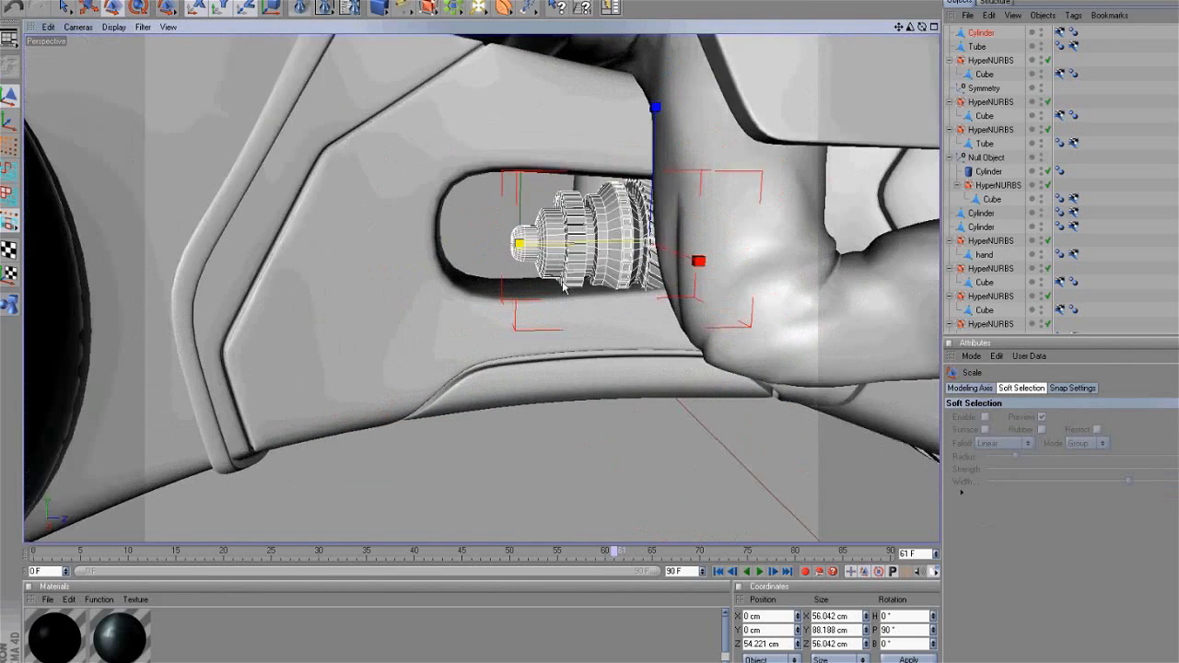
Step: Move the mechanical part into the bike's side opening, at Y 4.812 cm and Z 34.248 cm
{"action": "scroll", "coordinate": [184, 138], "scroll_direction": "down", "scroll_amount": 2}
{"action": "left_click", "coordinate": [89, 8]}
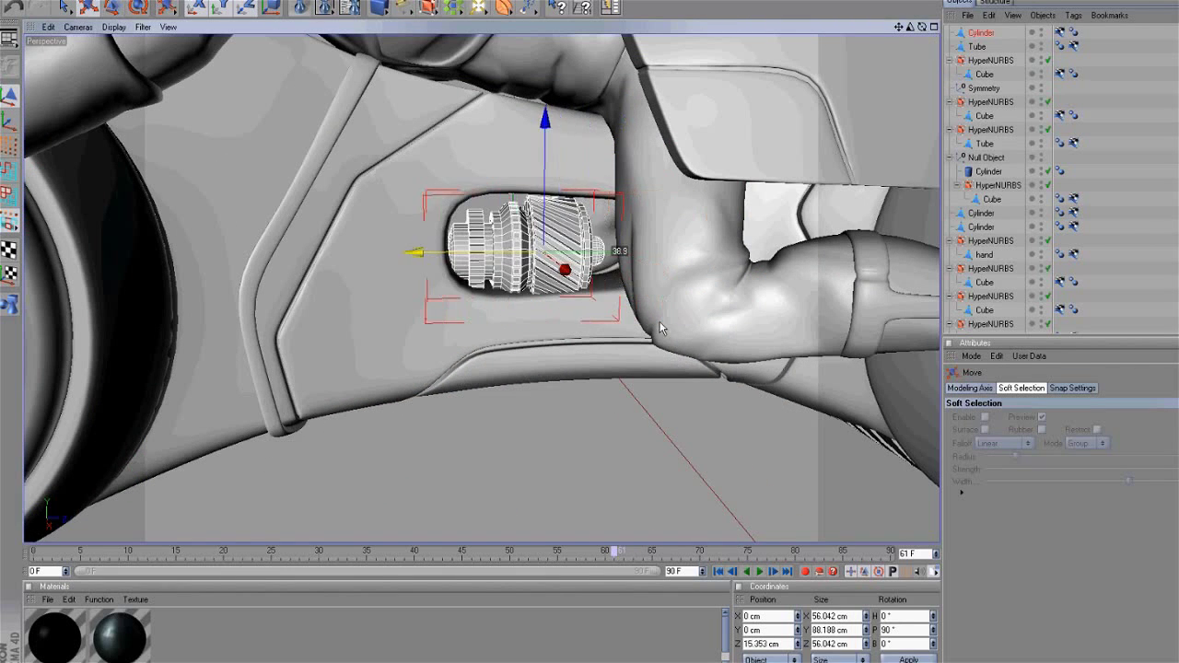
{"action": "left_click_drag", "start_coordinate": [414, 251], "coordinate": [452, 251]}
{"action": "left_click_drag", "start_coordinate": [588, 210], "coordinate": [588, 198]}
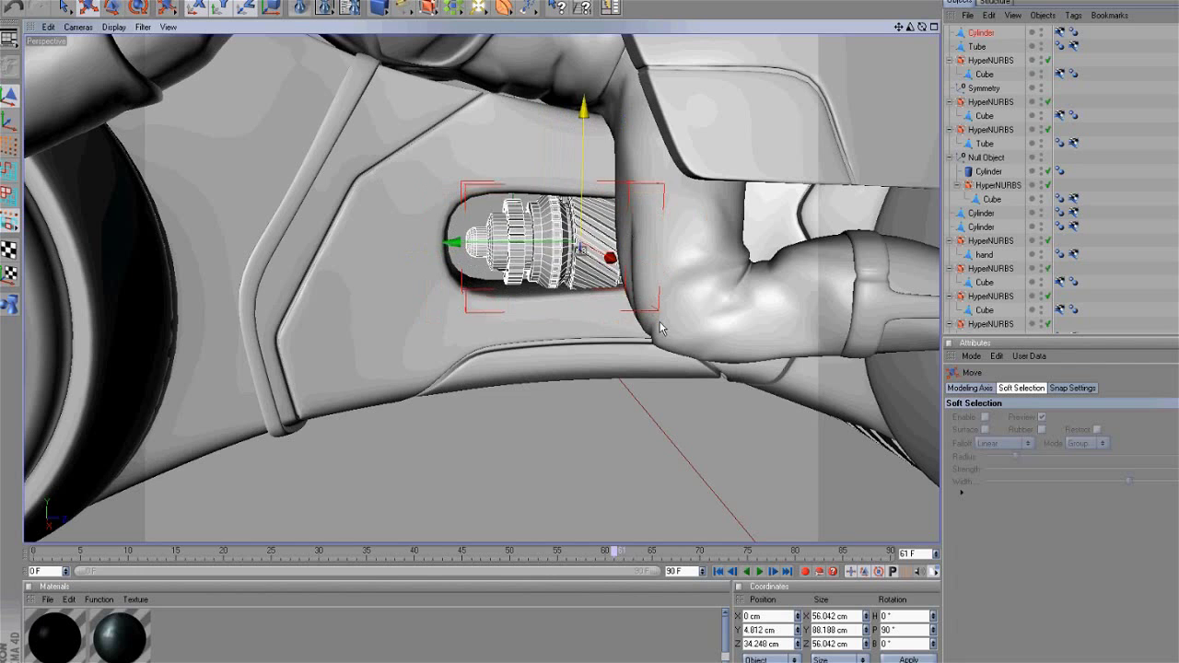
Step: Scale the mechanical part to fit the side opening, and inspect the whole bike from the side and front
{"action": "left_click_drag", "start_coordinate": [922, 27], "coordinate": [903, 81]}
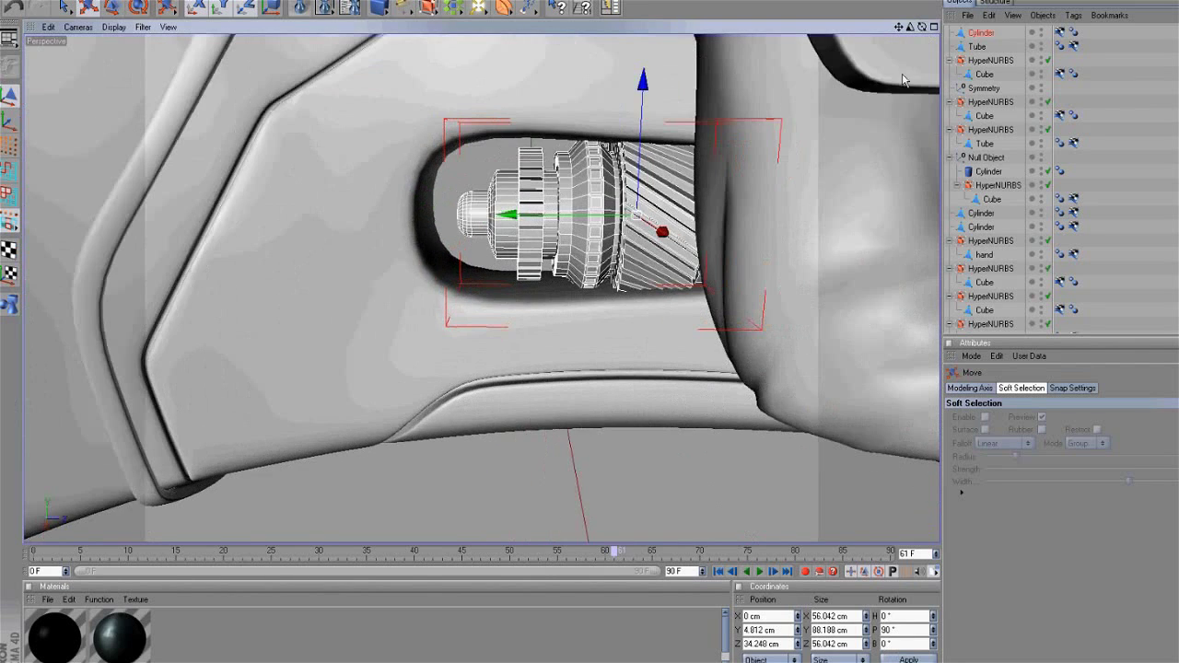
{"action": "left_click_drag", "start_coordinate": [661, 327], "coordinate": [660, 326], "text": "alt"}
{"action": "left_click", "coordinate": [112, 7]}
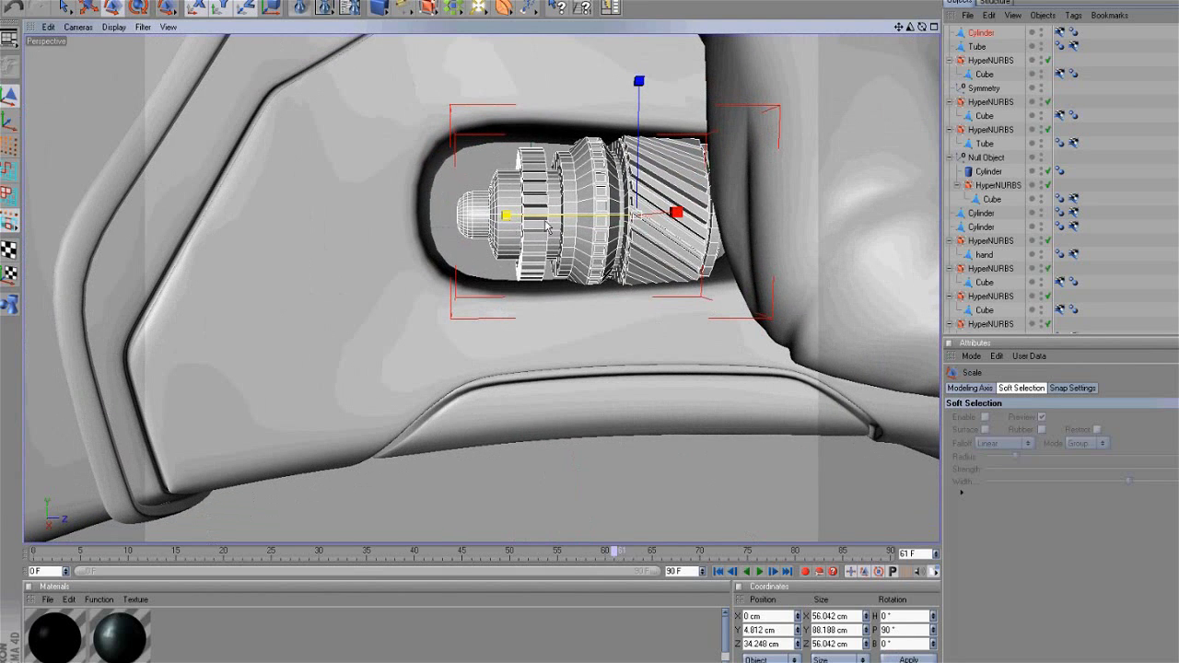
{"action": "left_click_drag", "start_coordinate": [549, 226], "coordinate": [660, 328]}
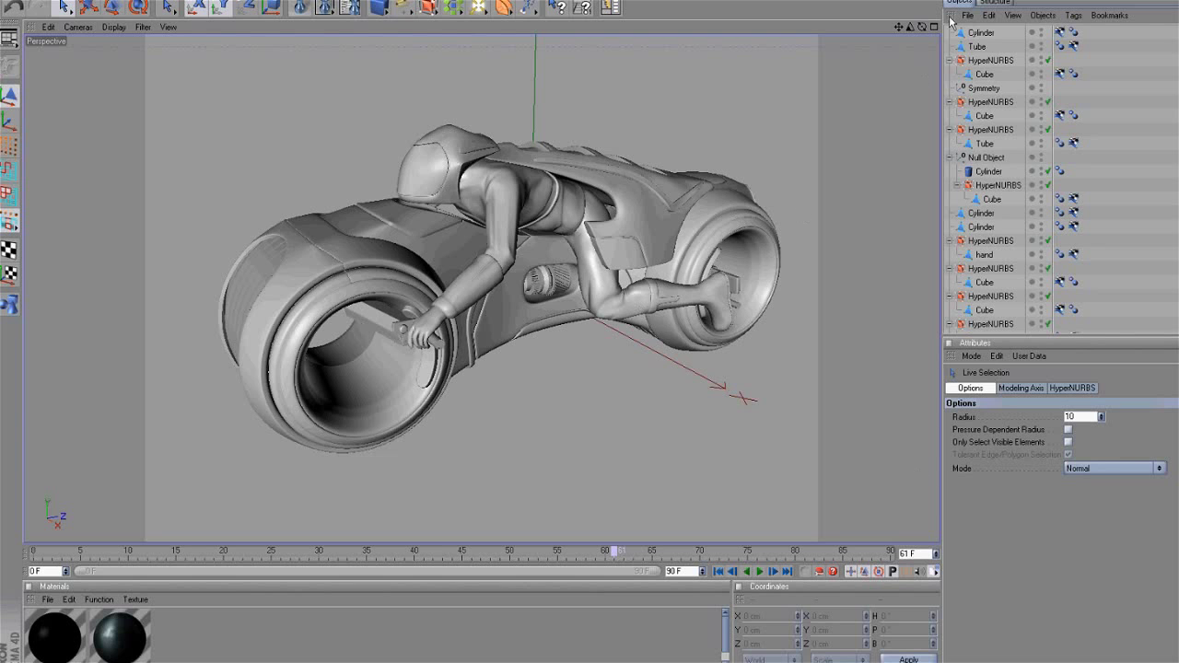
{"action": "left_click_drag", "start_coordinate": [922, 27], "coordinate": [659, 324]}
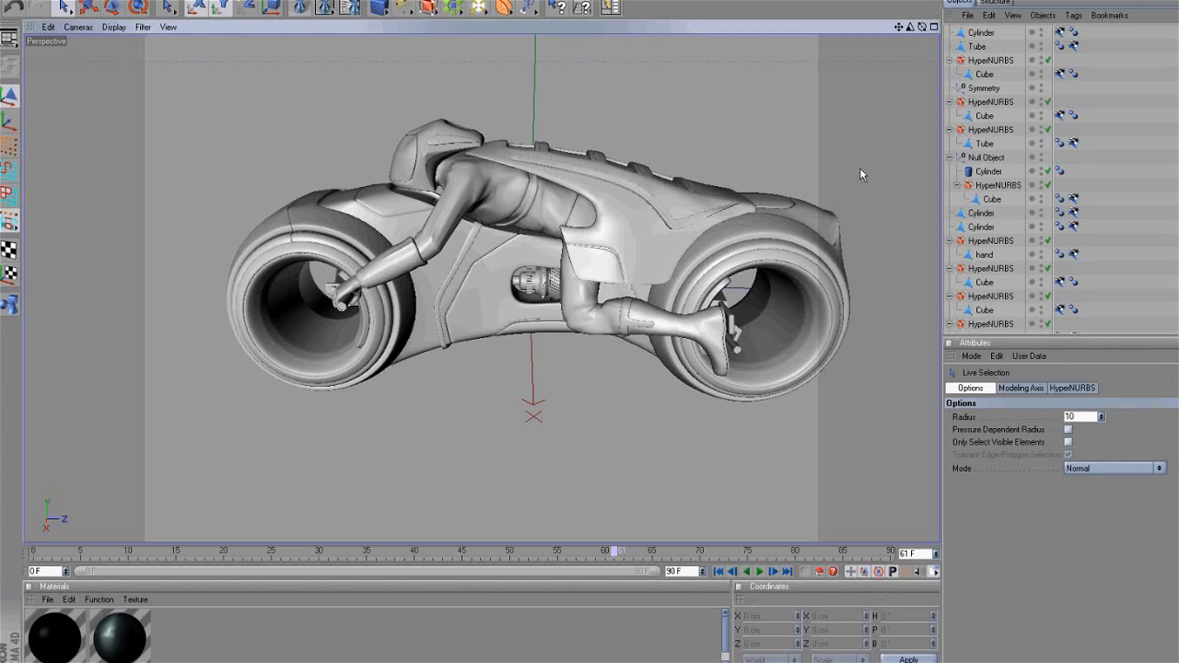
{"action": "left_click_drag", "start_coordinate": [861, 174], "coordinate": [435, 265], "text": "alt"}
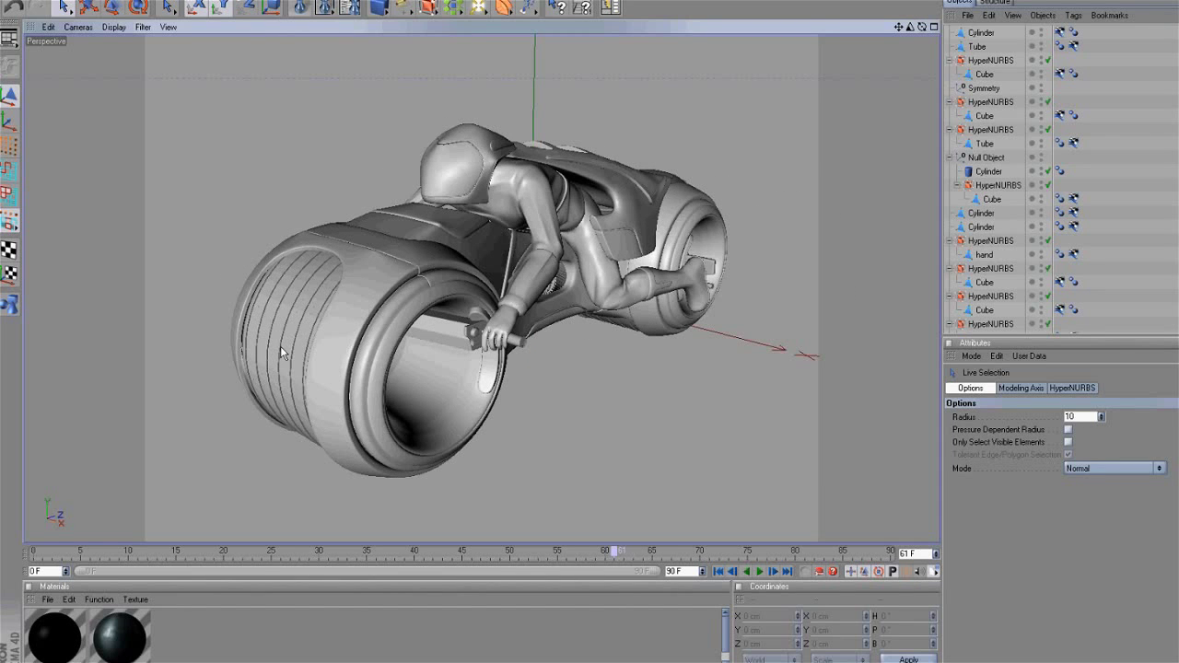